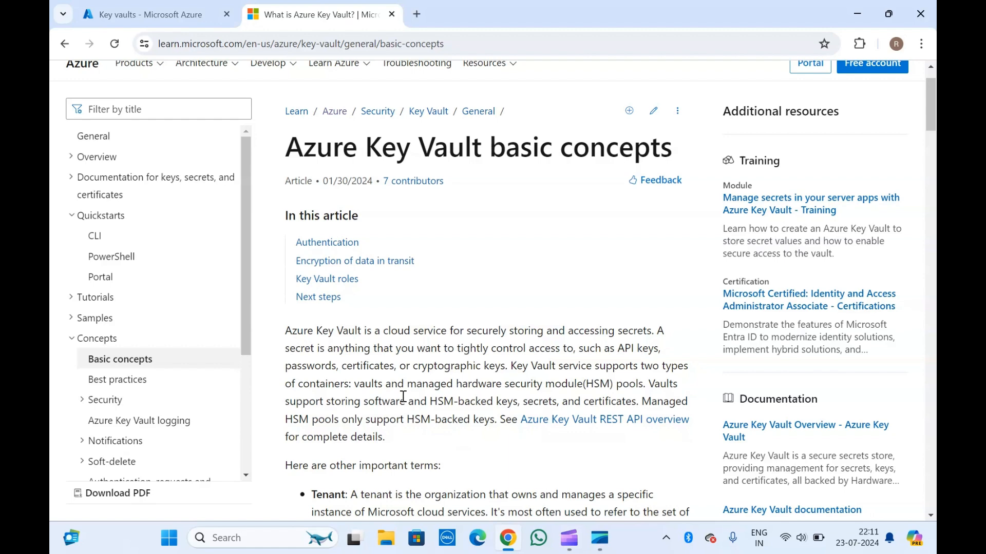
{"action": "left_click", "coordinate": [181, 7]}
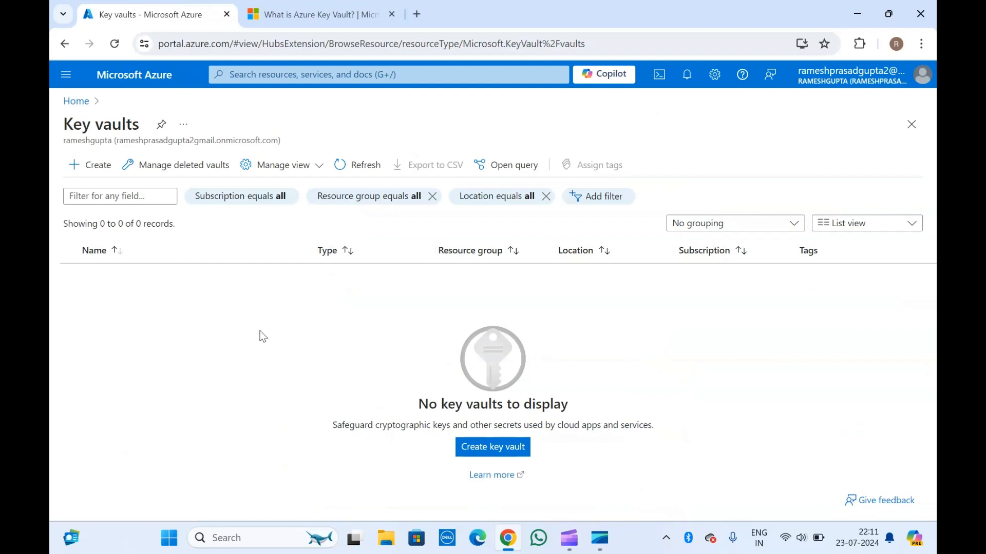
{"action": "left_click_drag", "start_coordinate": [84, 126], "coordinate": [175, 140]}
{"action": "left_click", "coordinate": [175, 140]}
{"action": "triple_click", "coordinate": [88, 127]}
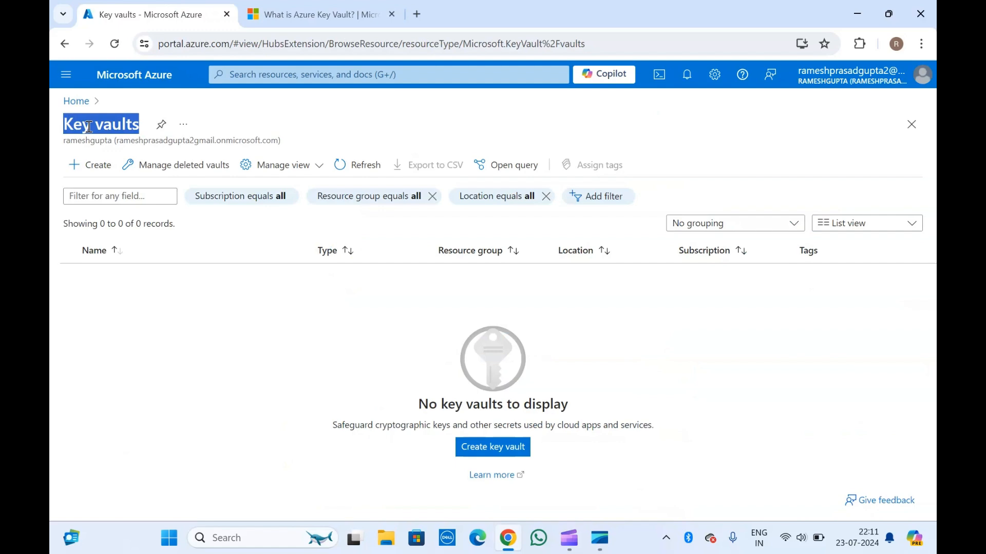
{"action": "left_click", "coordinate": [215, 142]}
Read through the Azure Key Vault basic concepts article, covering the important terms, authentication and the Key Vault roles table
{"action": "left_click", "coordinate": [311, 7]}
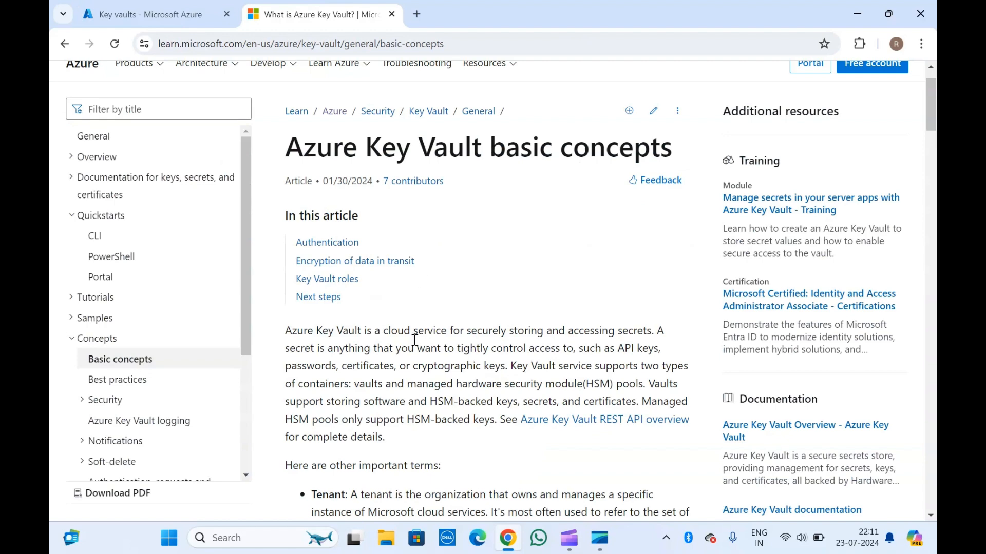
{"action": "scroll", "coordinate": [415, 341], "scroll_direction": "down", "scroll_amount": 2}
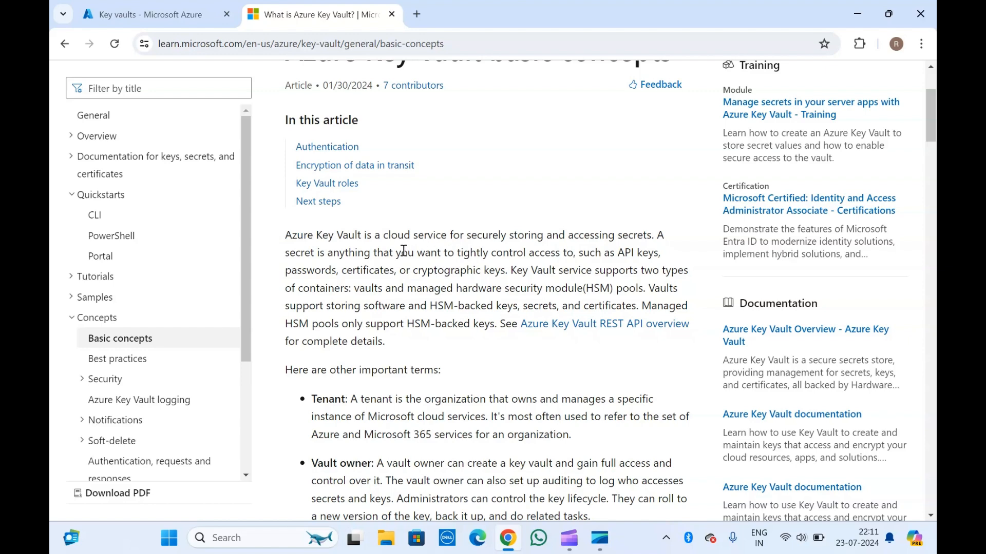
{"action": "scroll", "coordinate": [403, 250], "scroll_direction": "down", "scroll_amount": 3}
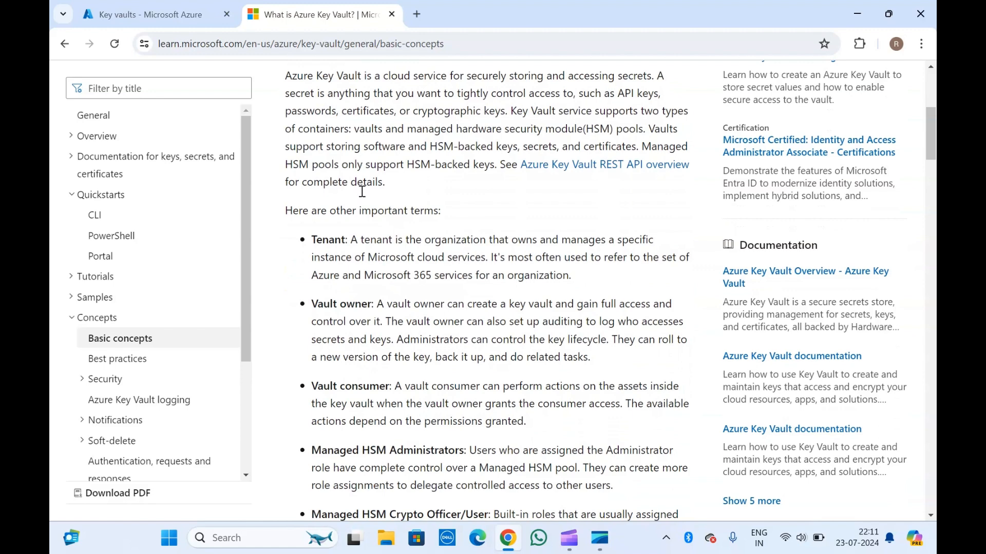
{"action": "scroll", "coordinate": [380, 316], "scroll_direction": "down", "scroll_amount": 2}
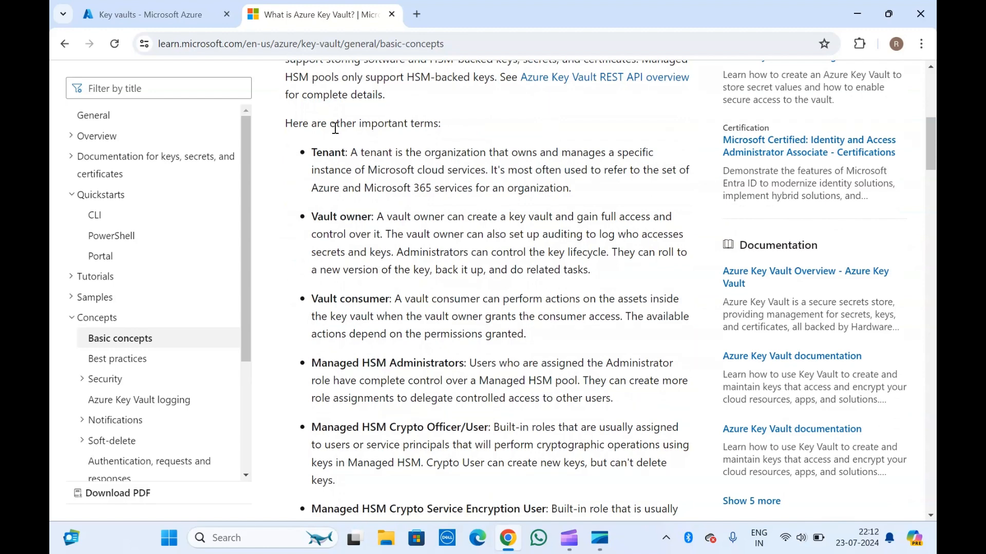
{"action": "scroll", "coordinate": [335, 128], "scroll_direction": "up", "scroll_amount": 6}
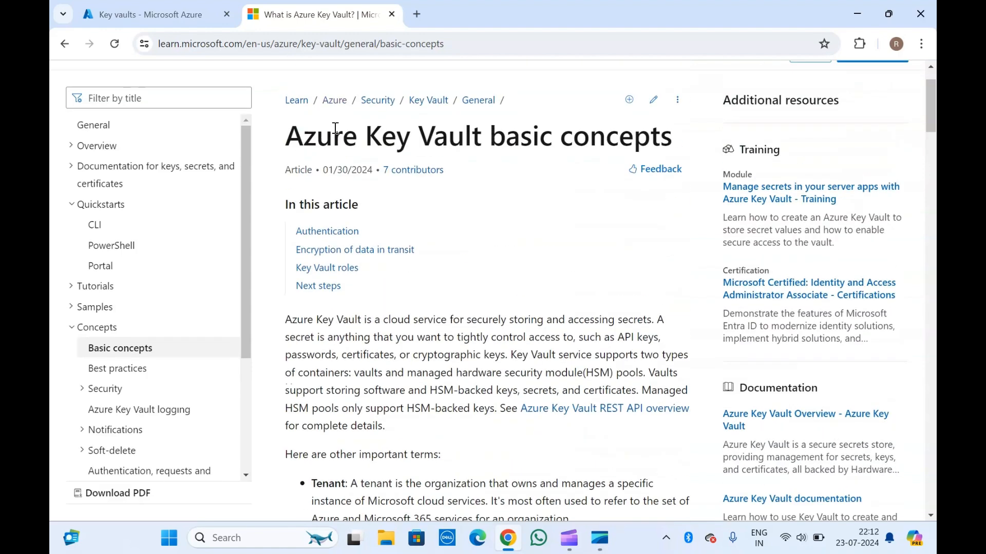
{"action": "scroll", "coordinate": [360, 363], "scroll_direction": "down", "scroll_amount": 6}
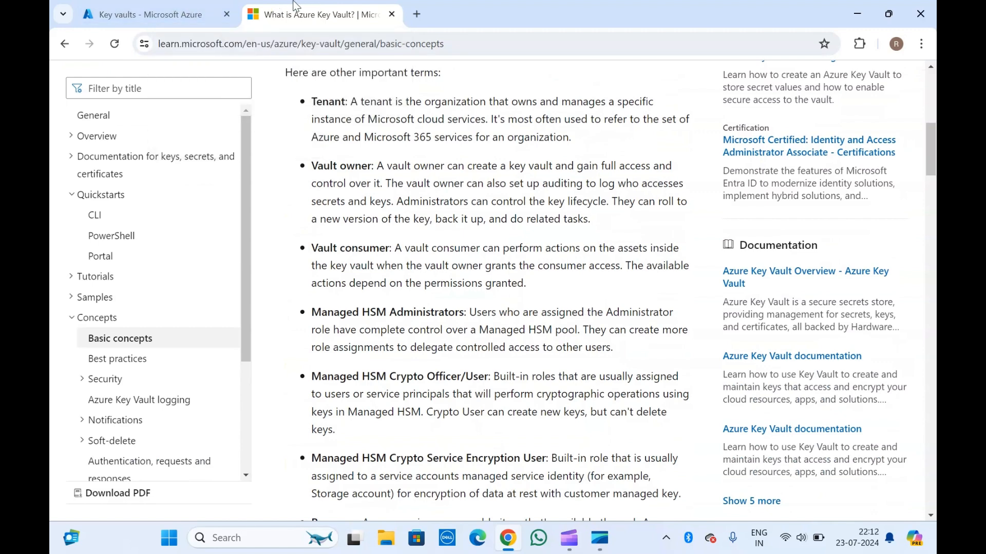
{"action": "scroll", "coordinate": [395, 222], "scroll_direction": "down", "scroll_amount": 3}
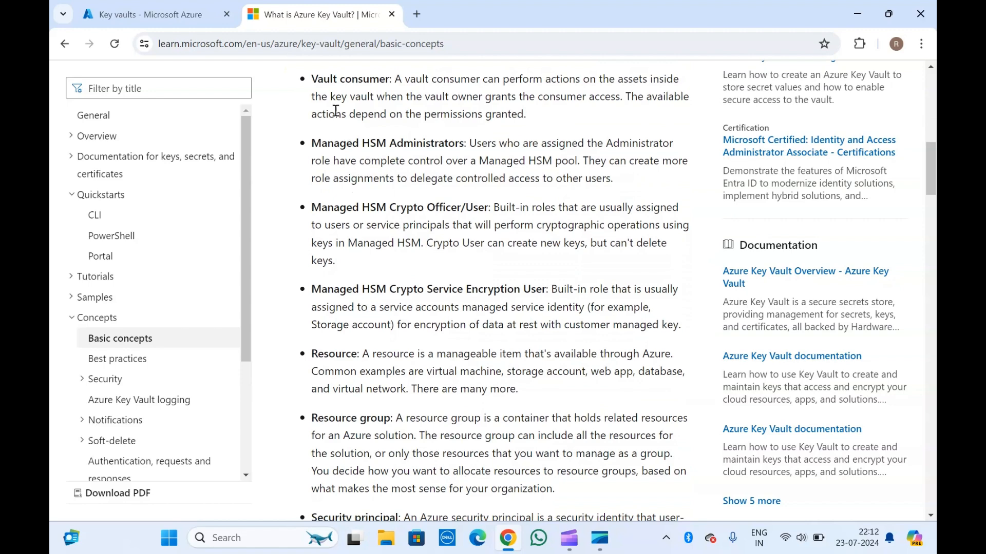
{"action": "scroll", "coordinate": [381, 302], "scroll_direction": "down", "scroll_amount": 12}
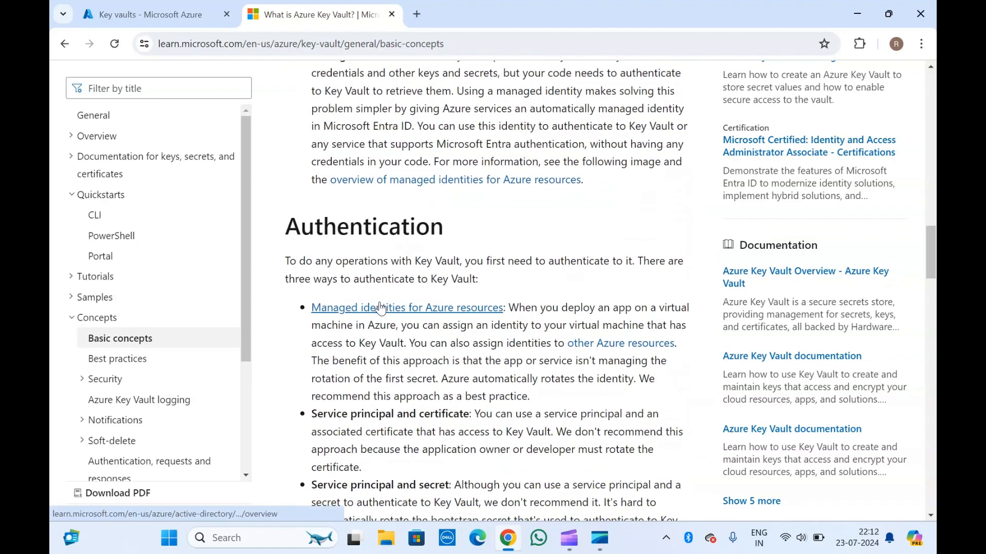
{"action": "scroll", "coordinate": [375, 386], "scroll_direction": "down", "scroll_amount": 10}
{"action": "scroll", "coordinate": [375, 386], "scroll_direction": "down", "scroll_amount": 8}
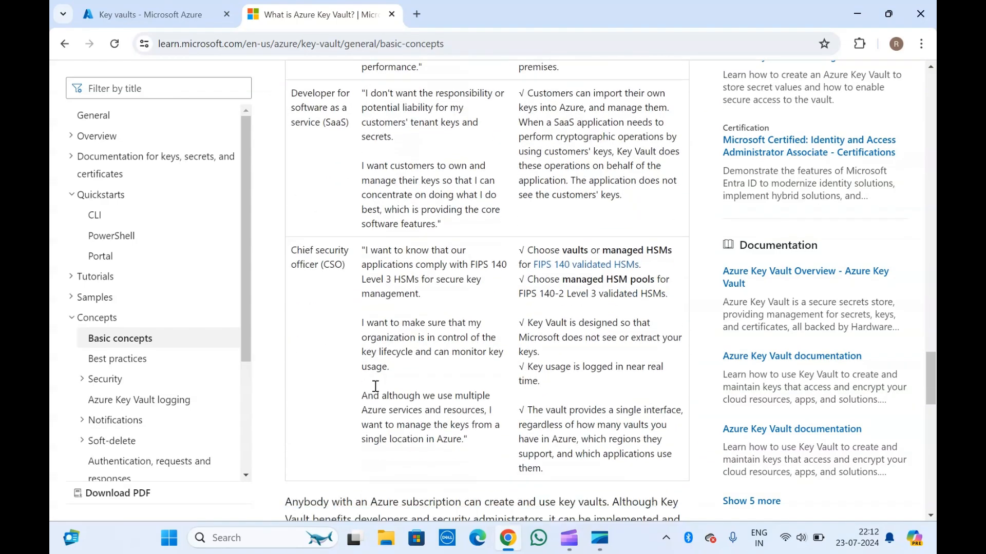
Return to the Azure portal, search for "key" and open the Key vaults service
{"action": "left_click", "coordinate": [152, 7]}
{"action": "left_click", "coordinate": [209, 257]}
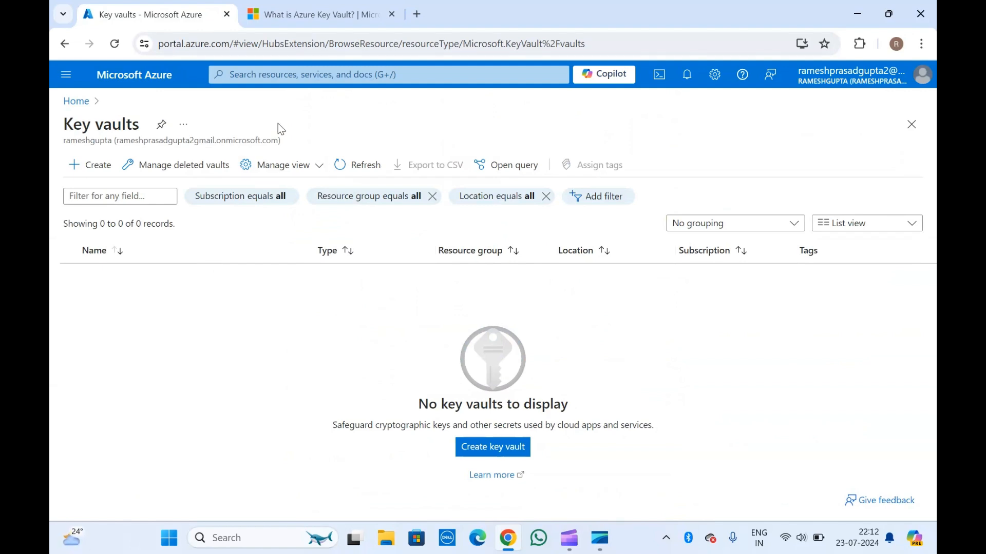
{"action": "left_click", "coordinate": [293, 73]}
{"action": "type", "text": "k"}
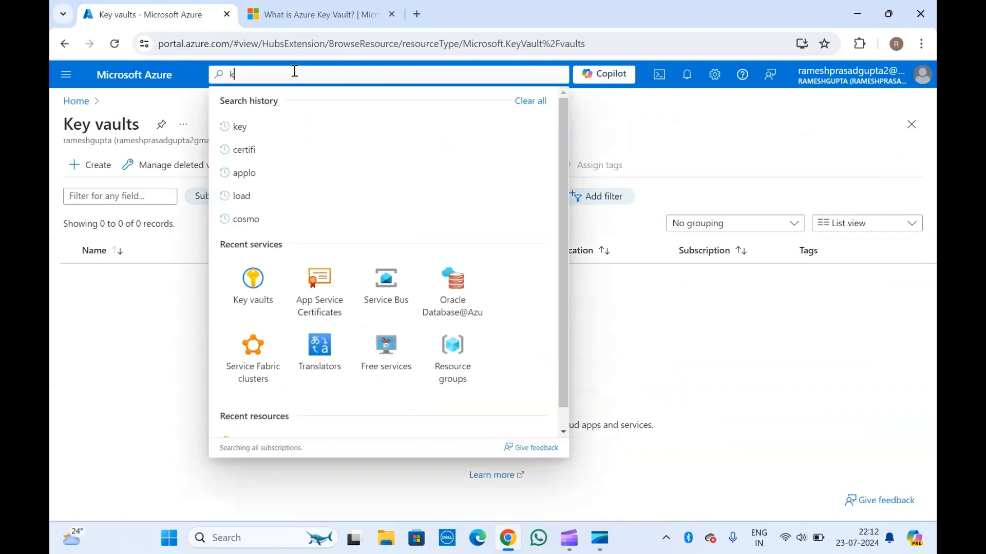
{"action": "type", "text": "ey"}
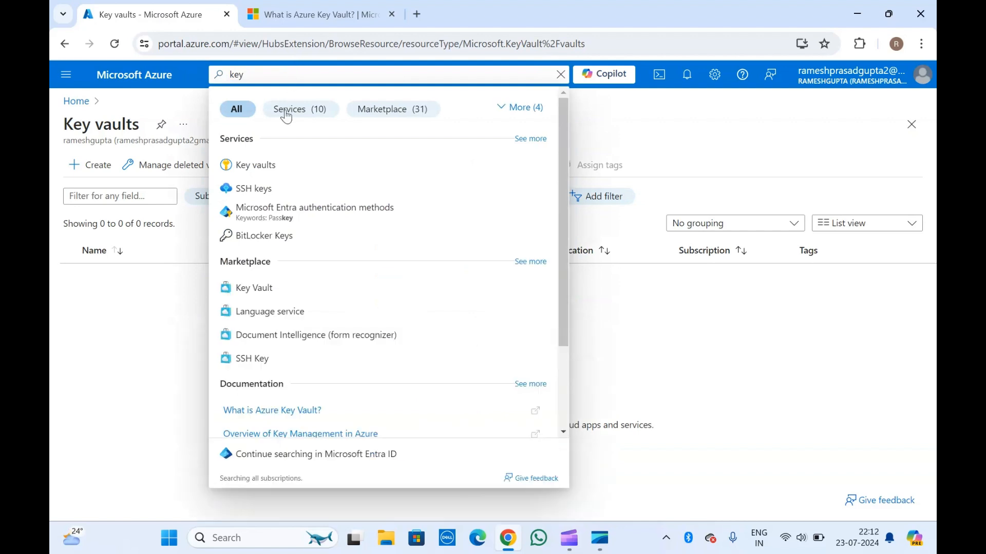
{"action": "left_click", "coordinate": [256, 167]}
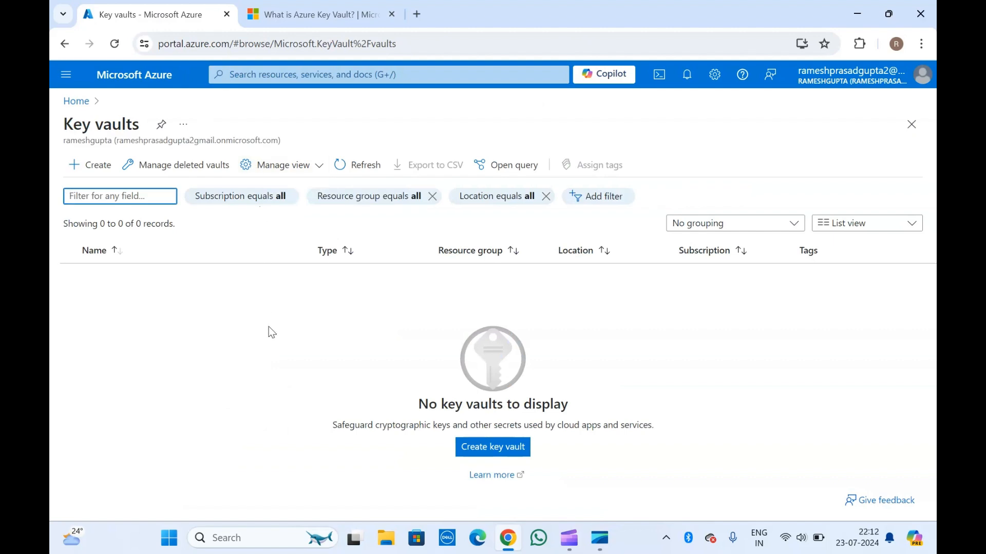
Start creating a key vault and assign it to a new resource group named ado-01
{"action": "left_click", "coordinate": [480, 454]}
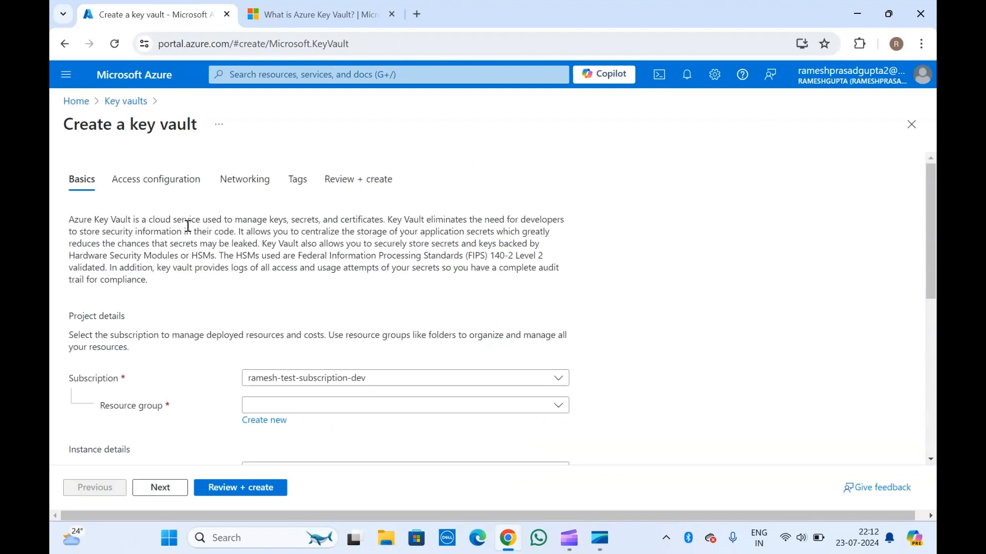
{"action": "scroll", "coordinate": [188, 226], "scroll_direction": "down", "scroll_amount": 3}
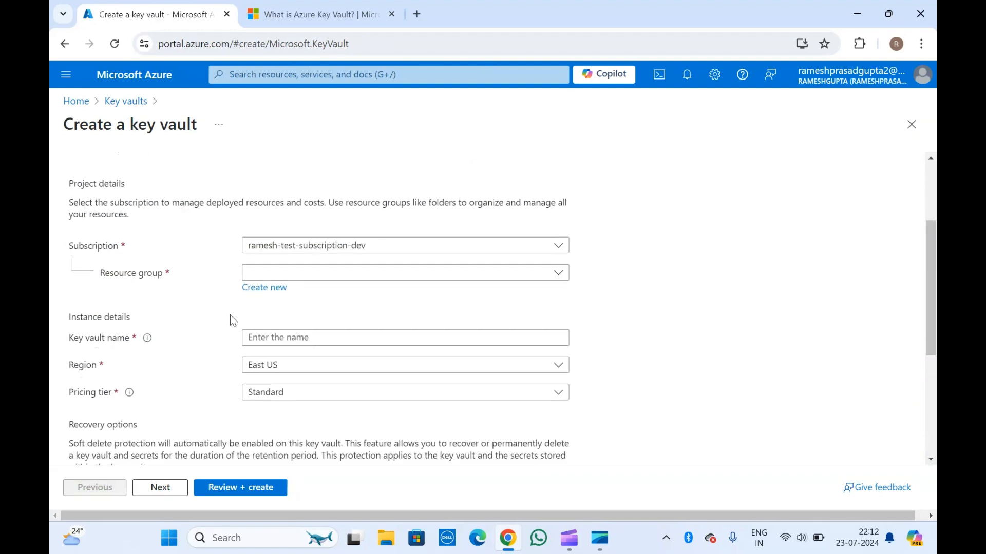
{"action": "left_click", "coordinate": [265, 288]}
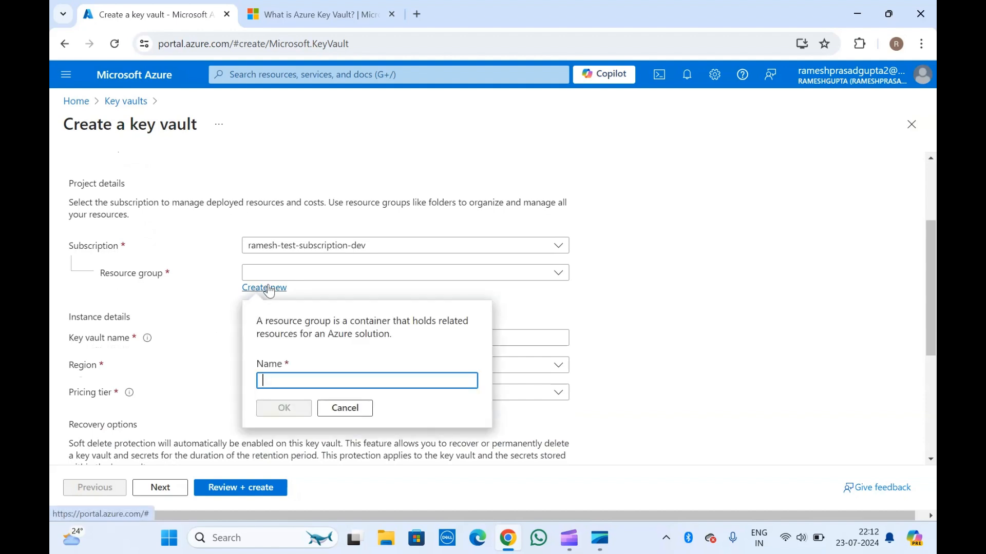
{"action": "type", "text": "ado-01"}
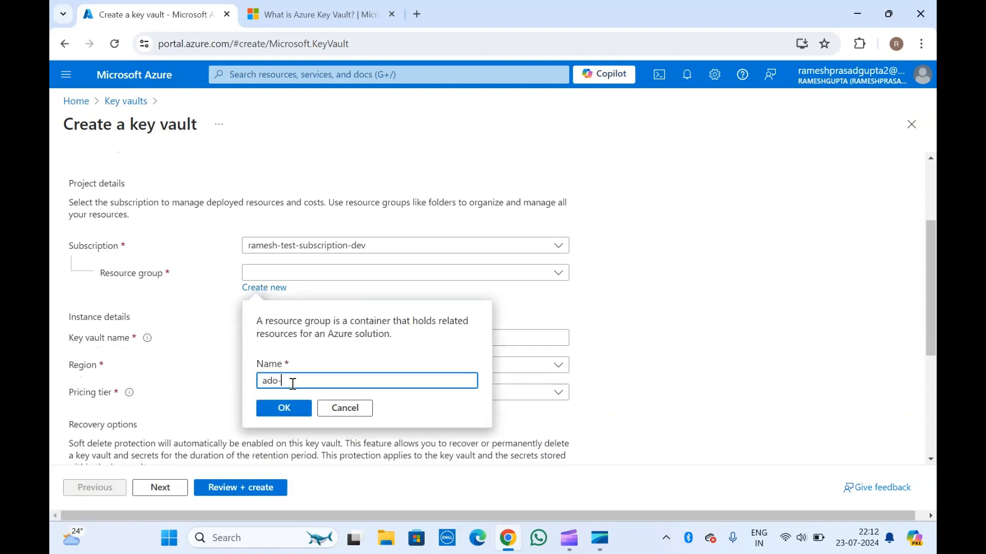
{"action": "left_click", "coordinate": [285, 408]}
Enter keyvault-01 as the key vault name
{"action": "left_click", "coordinate": [275, 338]}
{"action": "type", "text": "keyv"}
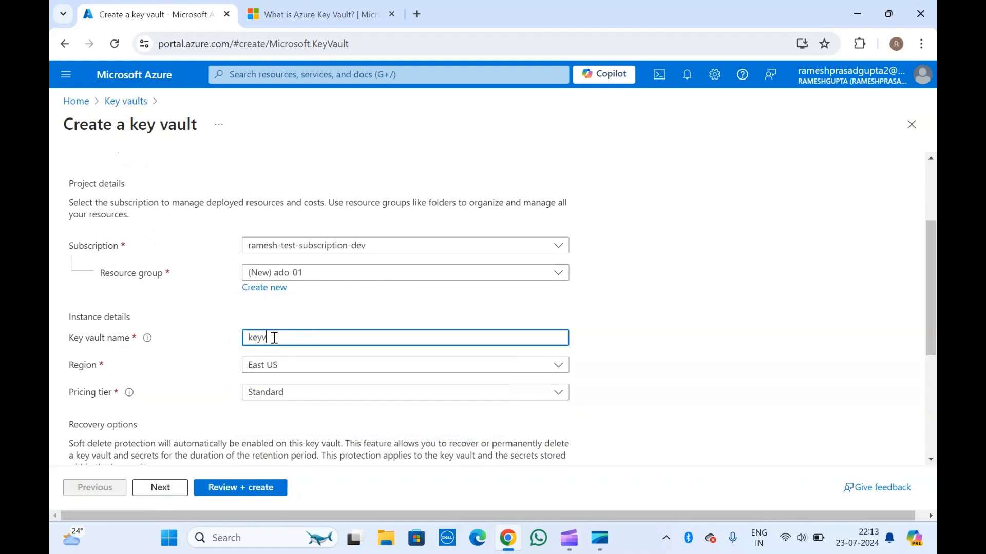
{"action": "type", "text": "ault-01"}
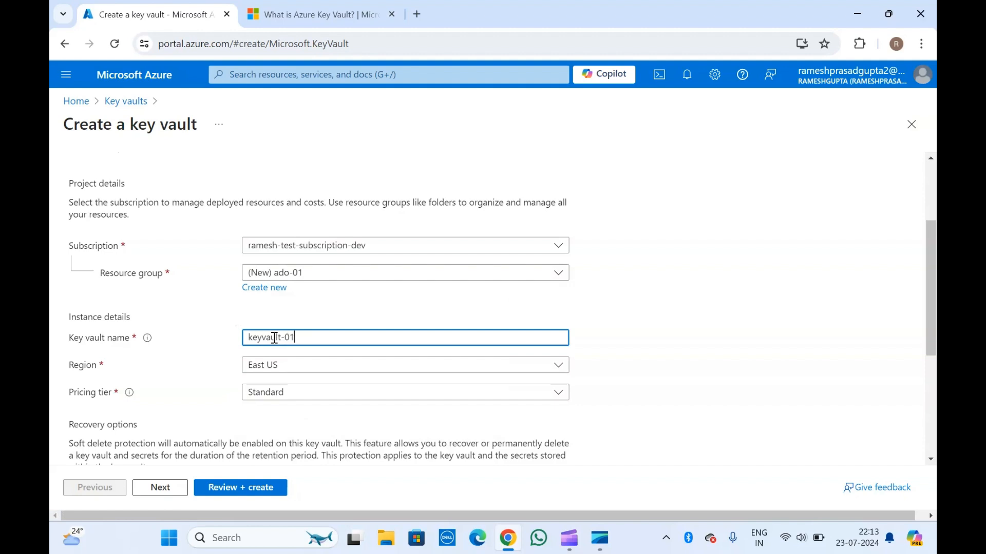
{"action": "left_click", "coordinate": [168, 315]}
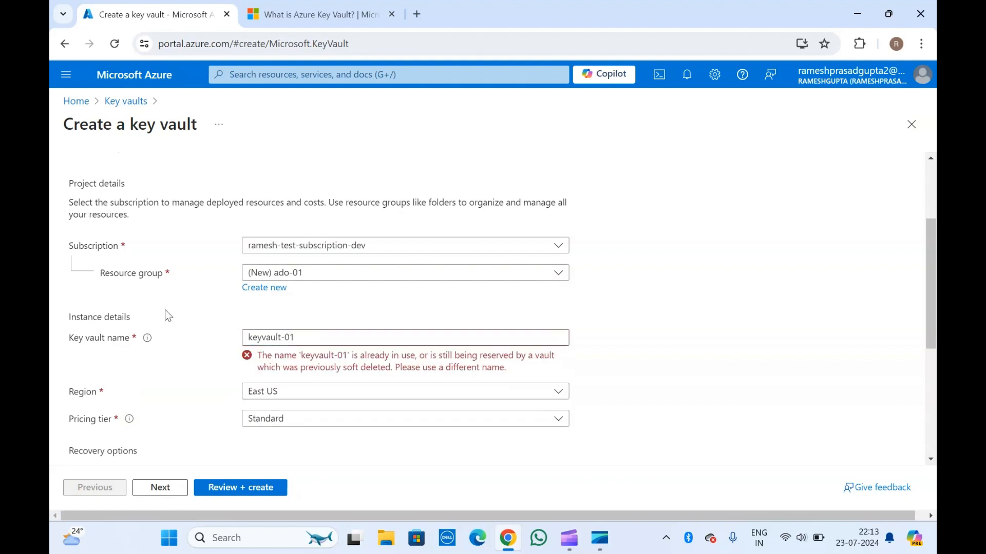
Add the prefix ado- to the key vault name so that it reads ado-keyvault-01
{"action": "left_click", "coordinate": [252, 339]}
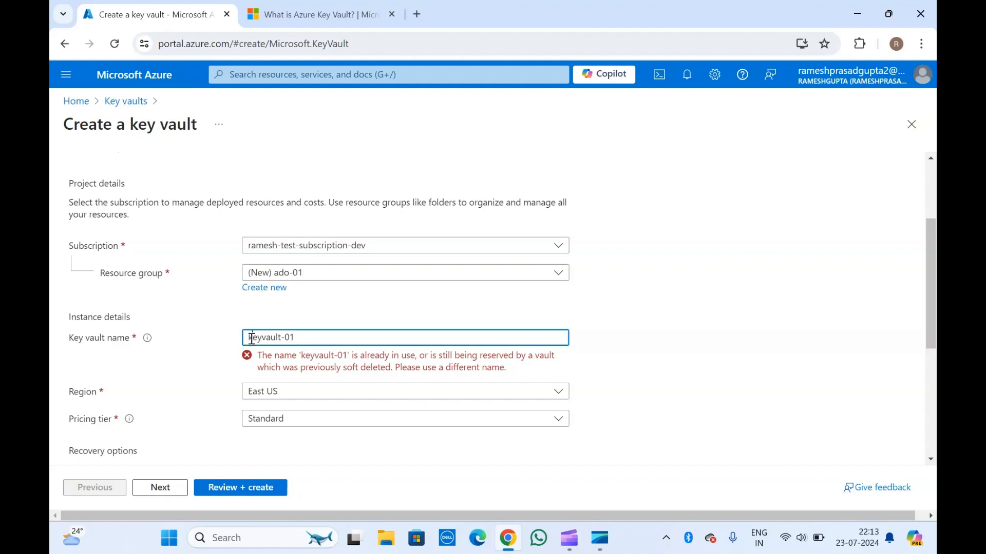
{"action": "type", "text": "ado-"}
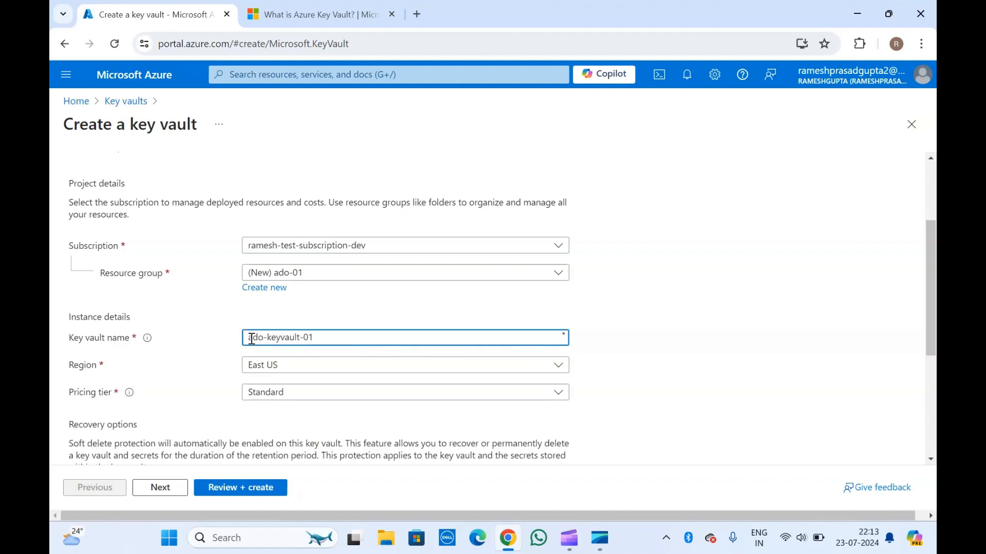
{"action": "left_click", "coordinate": [214, 329]}
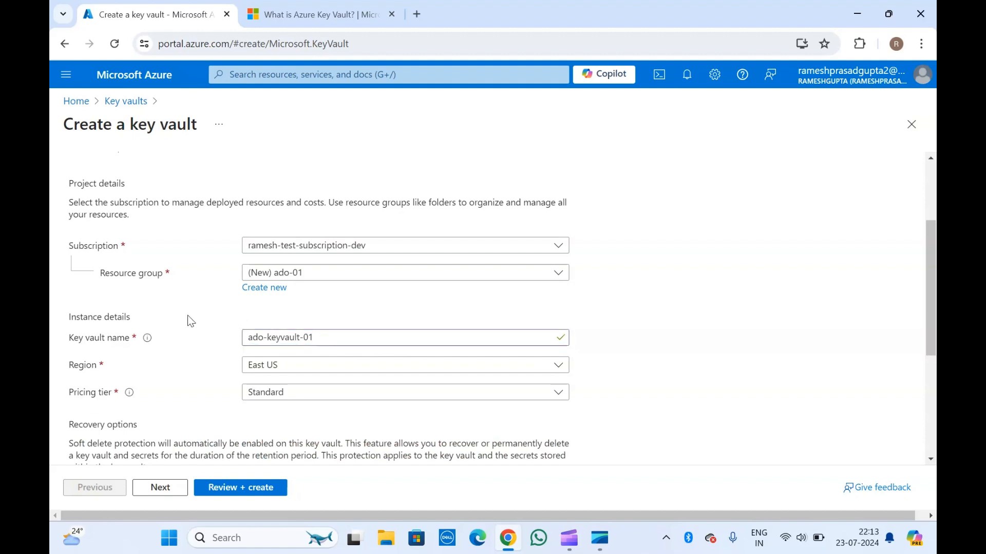
Check which pricing tiers are offered for the key vault, keeping the Standard tier
{"action": "scroll", "coordinate": [191, 321], "scroll_direction": "down", "scroll_amount": 2}
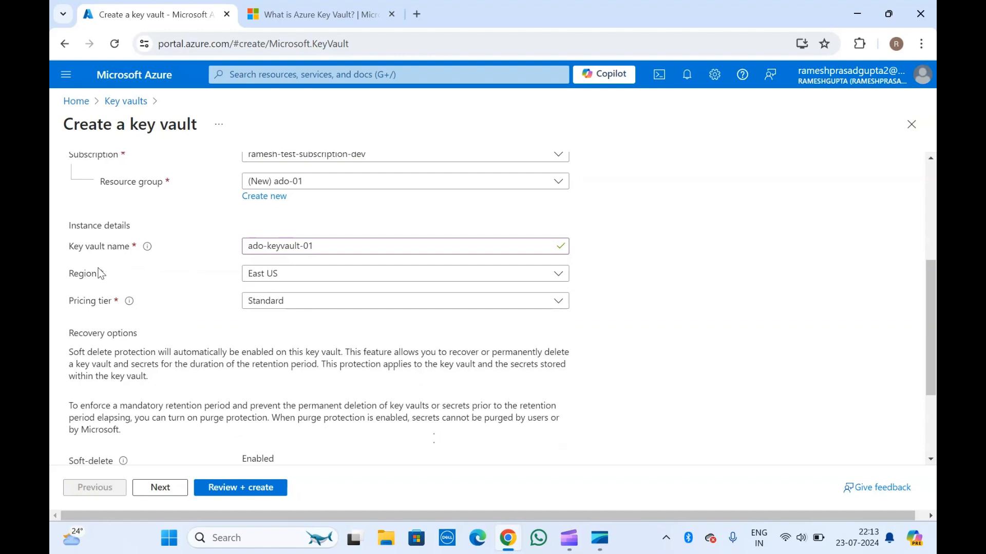
{"action": "left_click", "coordinate": [285, 303]}
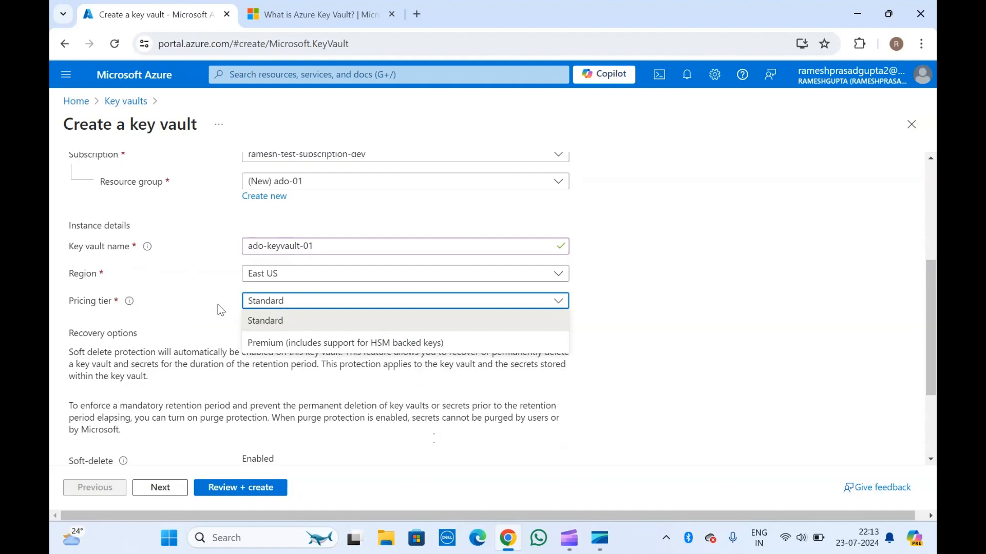
{"action": "left_click", "coordinate": [181, 303]}
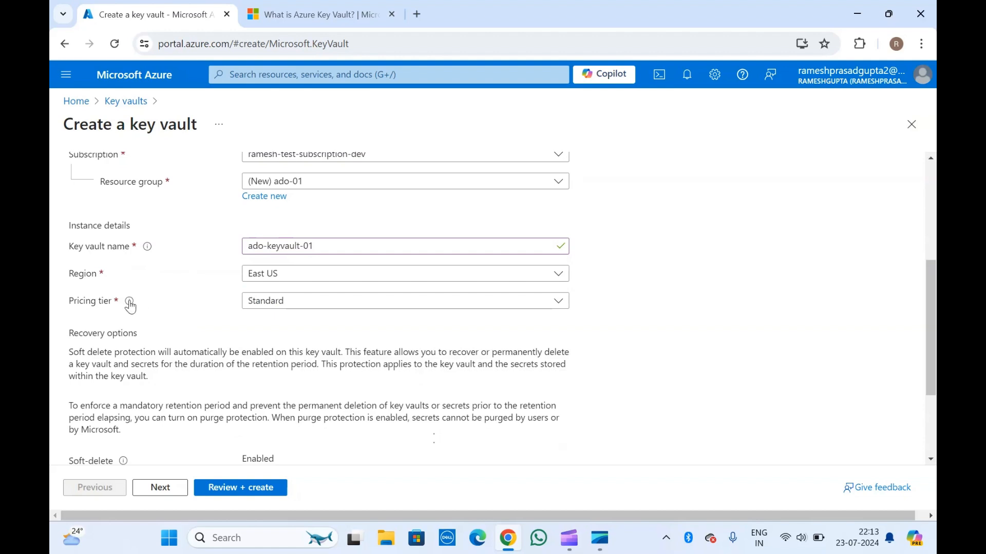
Open the Key Vault pricing page from the pricing tier help and compare Standard and Premium prices for vaults and keys
{"action": "mouse_move", "coordinate": [130, 306]}
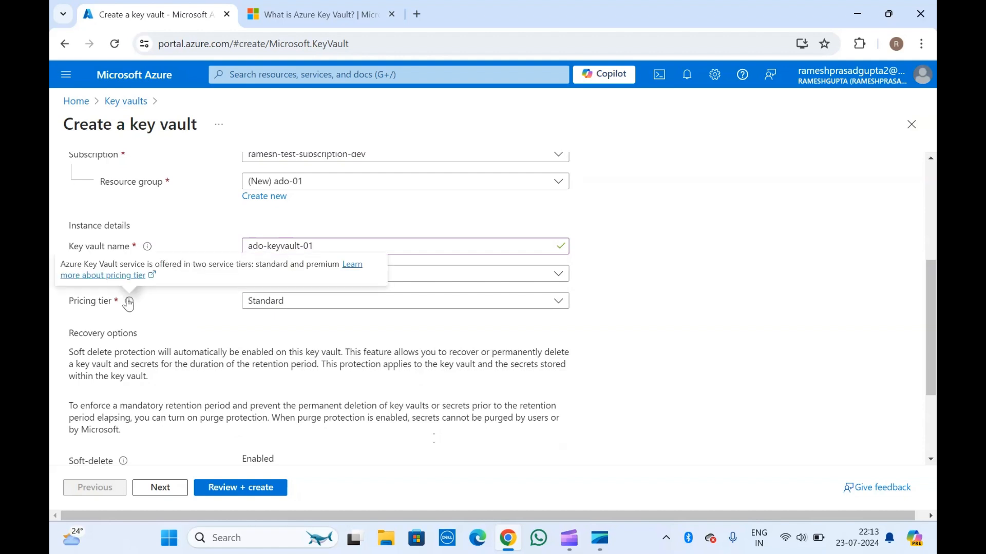
{"action": "right_click", "coordinate": [103, 275]}
{"action": "left_click", "coordinate": [122, 291]}
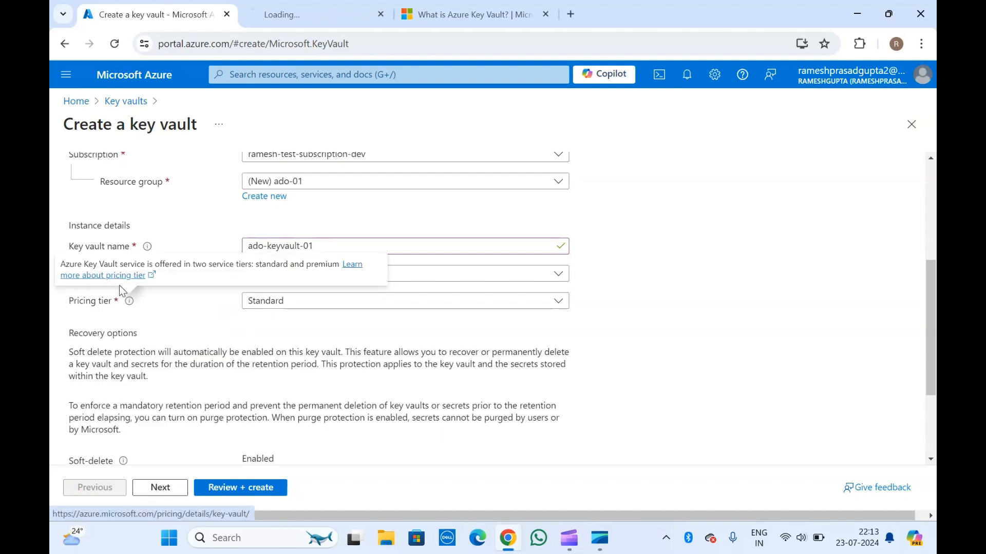
{"action": "left_click", "coordinate": [331, 8]}
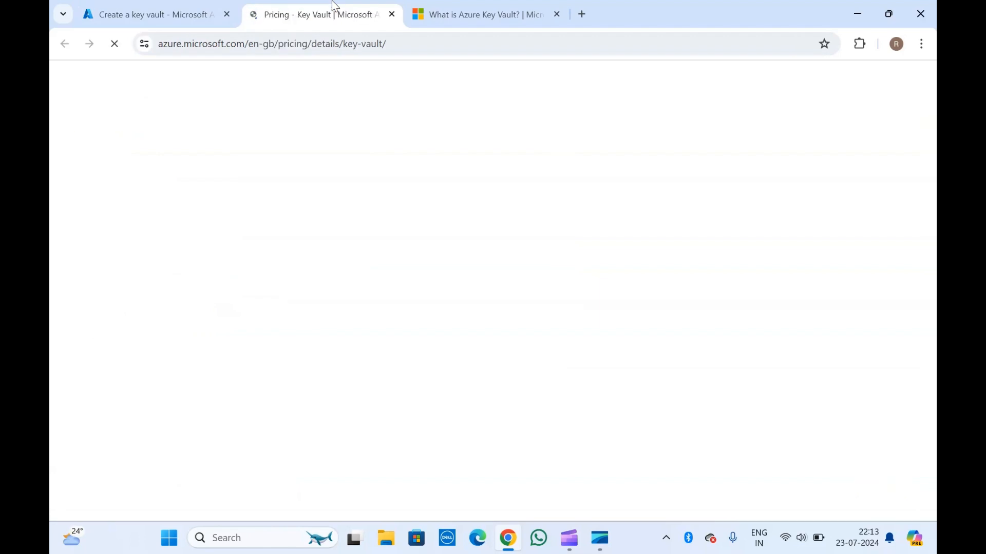
{"action": "scroll", "coordinate": [386, 383], "scroll_direction": "down", "scroll_amount": 3}
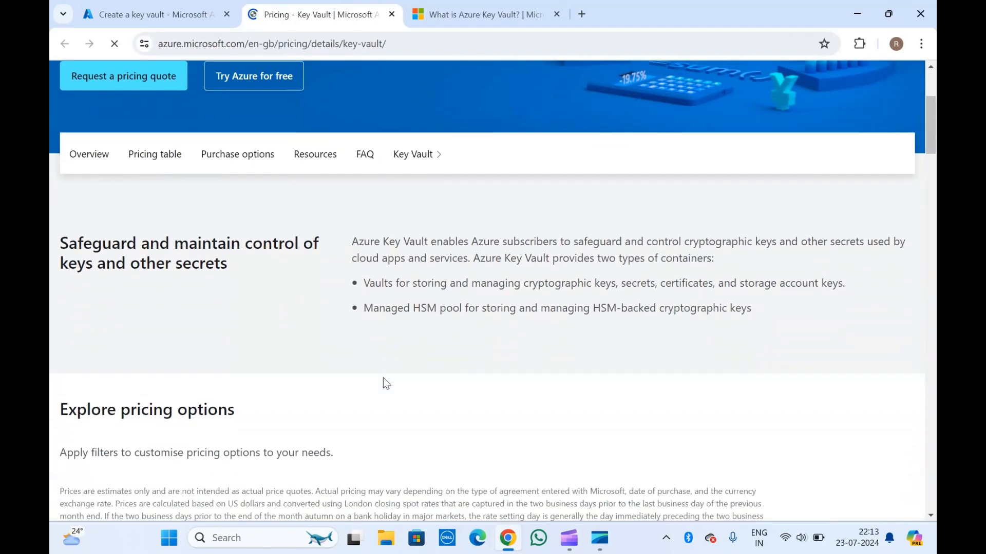
{"action": "scroll", "coordinate": [386, 383], "scroll_direction": "down", "scroll_amount": 6}
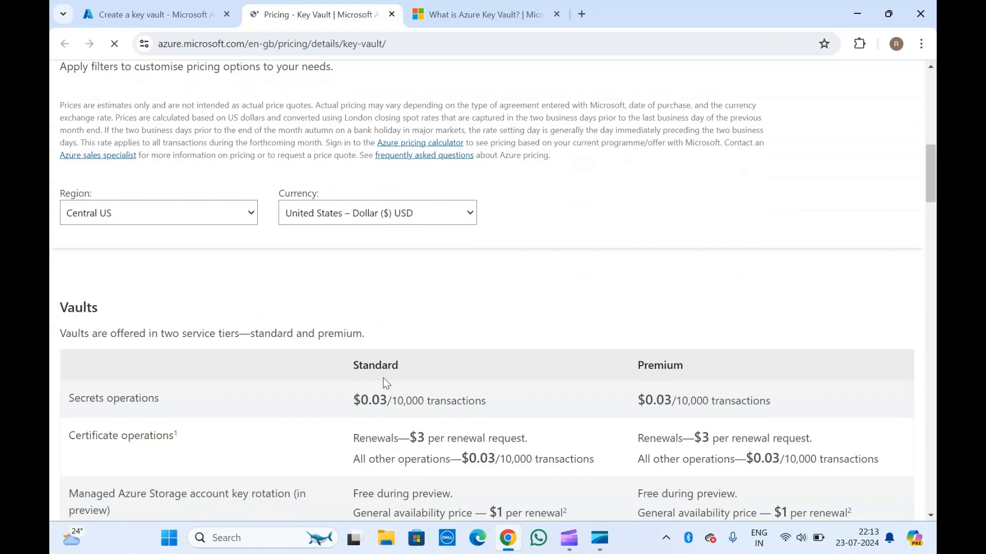
{"action": "scroll", "coordinate": [267, 326], "scroll_direction": "down", "scroll_amount": 3}
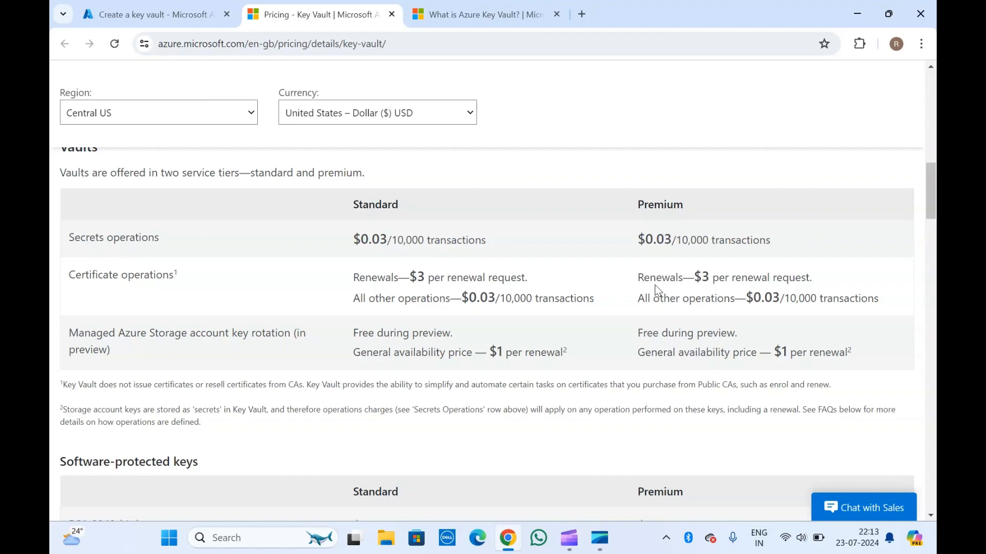
{"action": "scroll", "coordinate": [397, 336], "scroll_direction": "down", "scroll_amount": 5}
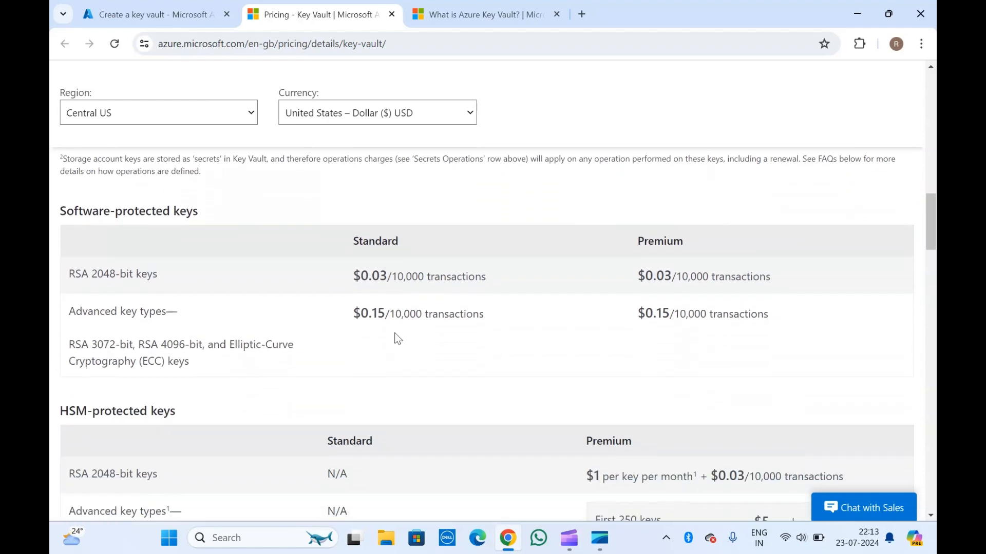
Review the remaining Key Vault pricing for HSM-protected keys, key rotation and managed HSM pools, and close the pricing page
{"action": "scroll", "coordinate": [249, 304], "scroll_direction": "down", "scroll_amount": 8}
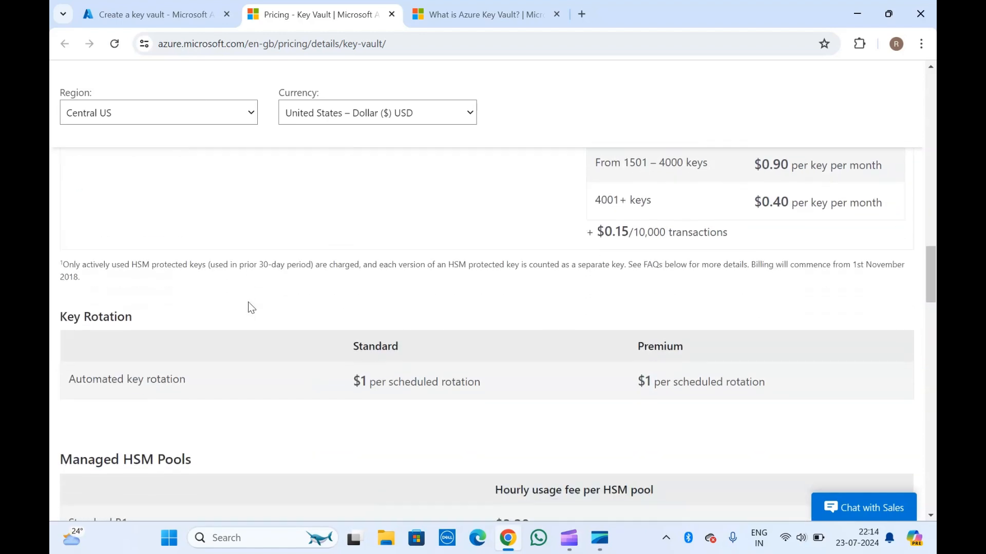
{"action": "scroll", "coordinate": [248, 307], "scroll_direction": "down", "scroll_amount": 4}
{"action": "scroll", "coordinate": [248, 307], "scroll_direction": "down", "scroll_amount": 3}
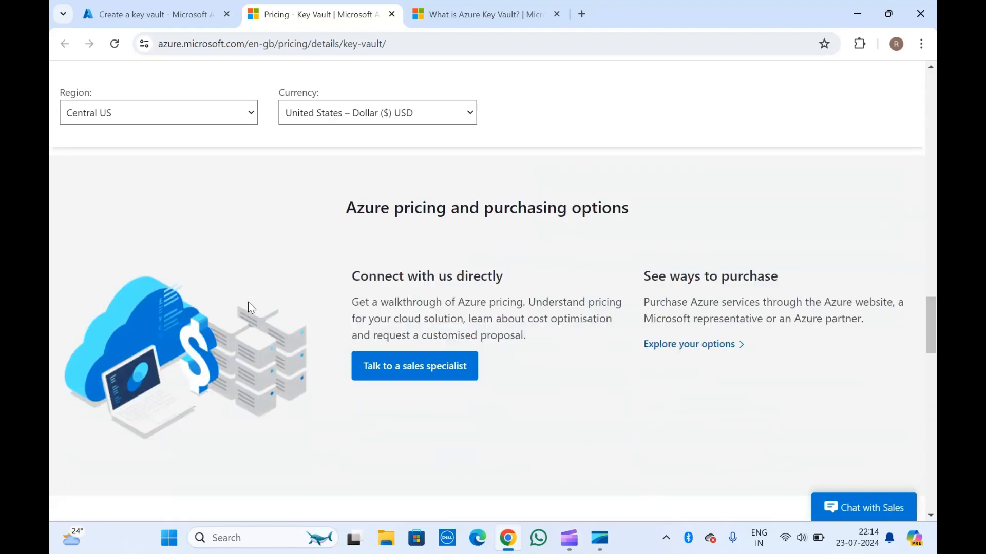
{"action": "scroll", "coordinate": [248, 307], "scroll_direction": "down", "scroll_amount": 13}
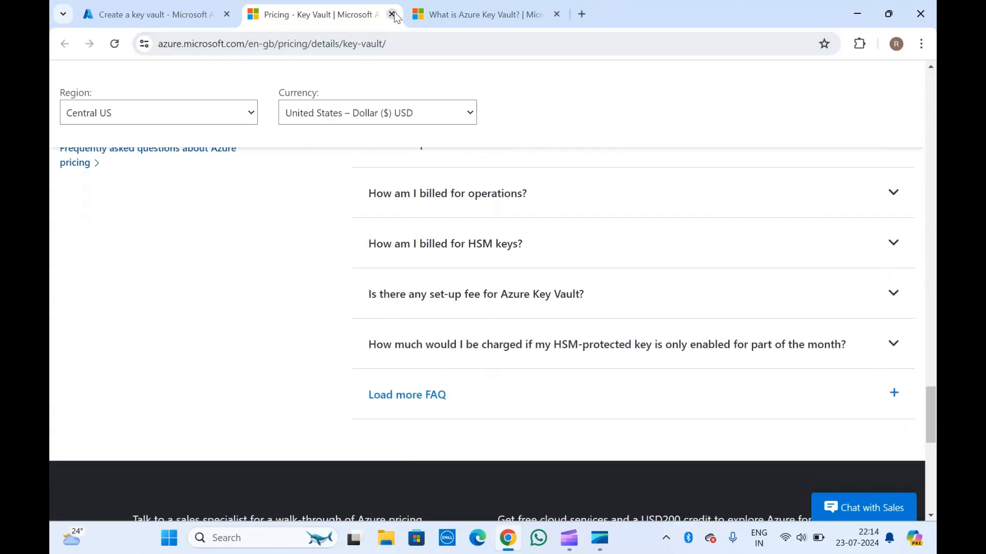
{"action": "left_click", "coordinate": [392, 14]}
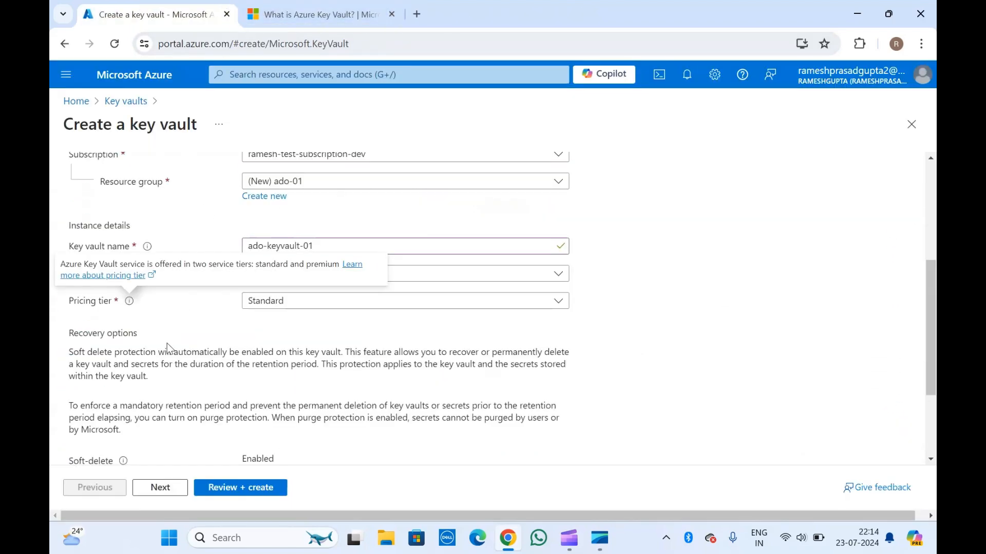
Review the key vault's recovery options, covering soft delete, retention days for deleted vaults and purge protection, keeping the defaults
{"action": "scroll", "coordinate": [169, 348], "scroll_direction": "down", "scroll_amount": 3}
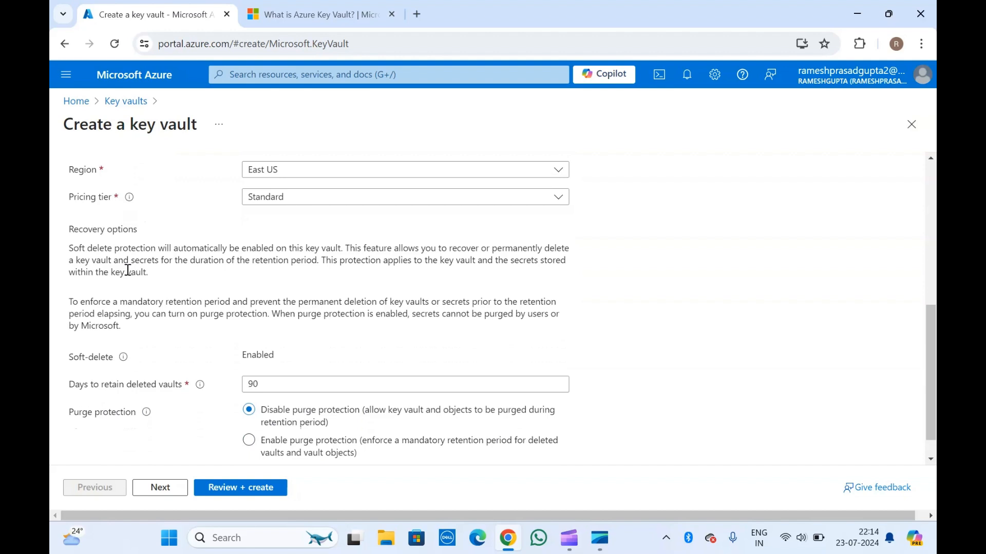
{"action": "left_click_drag", "start_coordinate": [70, 228], "coordinate": [144, 330]}
{"action": "left_click", "coordinate": [144, 333]}
{"action": "scroll", "coordinate": [144, 329], "scroll_direction": "down", "scroll_amount": 1}
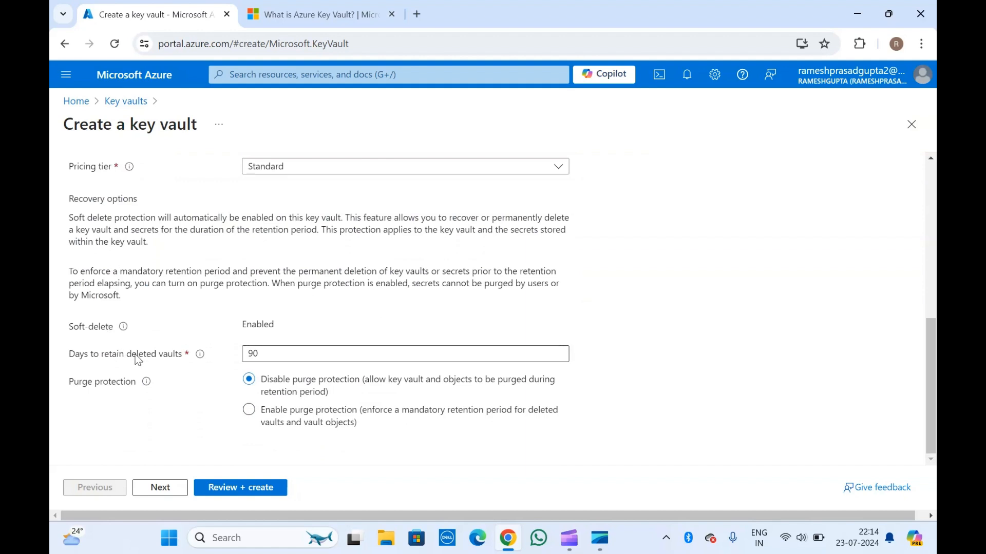
{"action": "left_click_drag", "start_coordinate": [80, 358], "coordinate": [174, 364]}
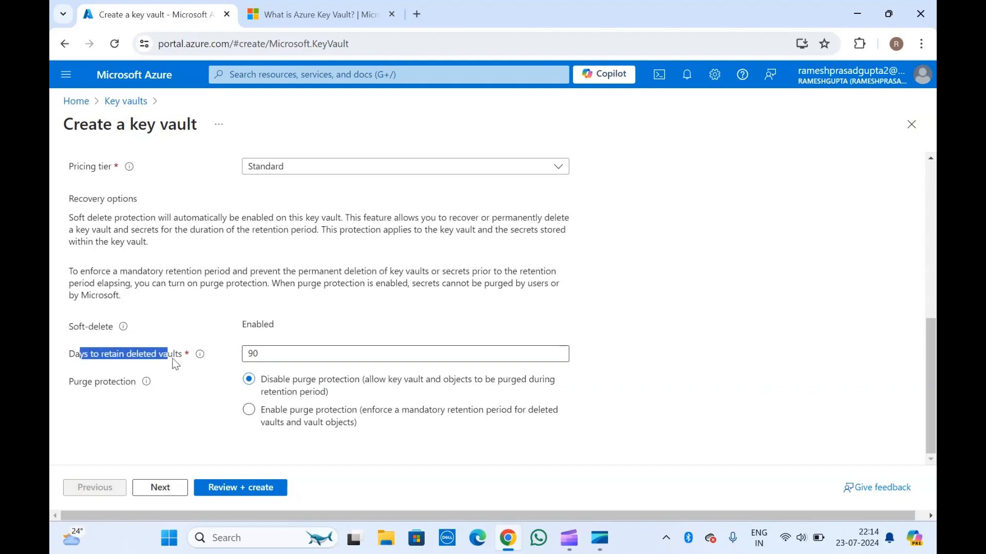
{"action": "left_click", "coordinate": [271, 358]}
{"action": "left_click", "coordinate": [222, 300]}
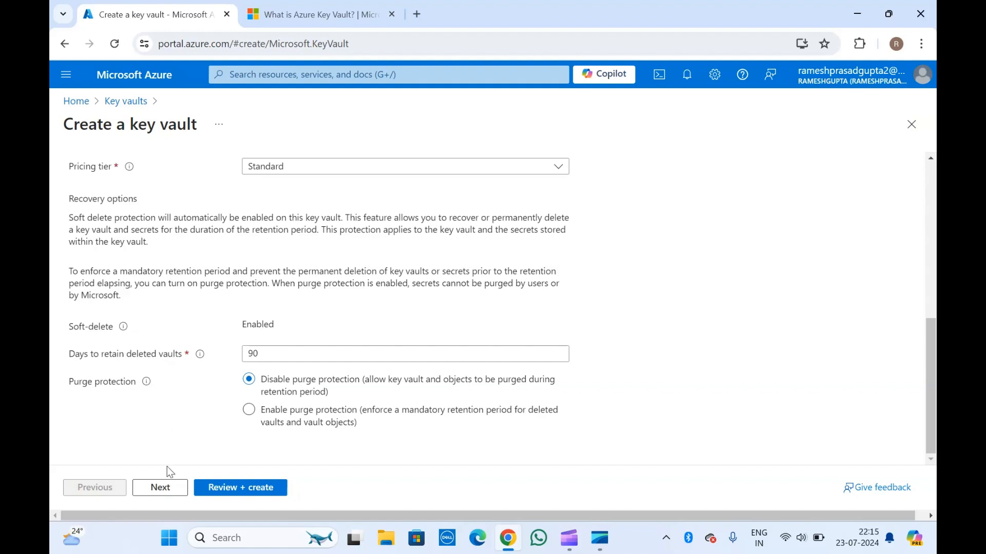
Proceed to the key vault's access configuration and set the permission model to Vault access policy
{"action": "left_click", "coordinate": [161, 488]}
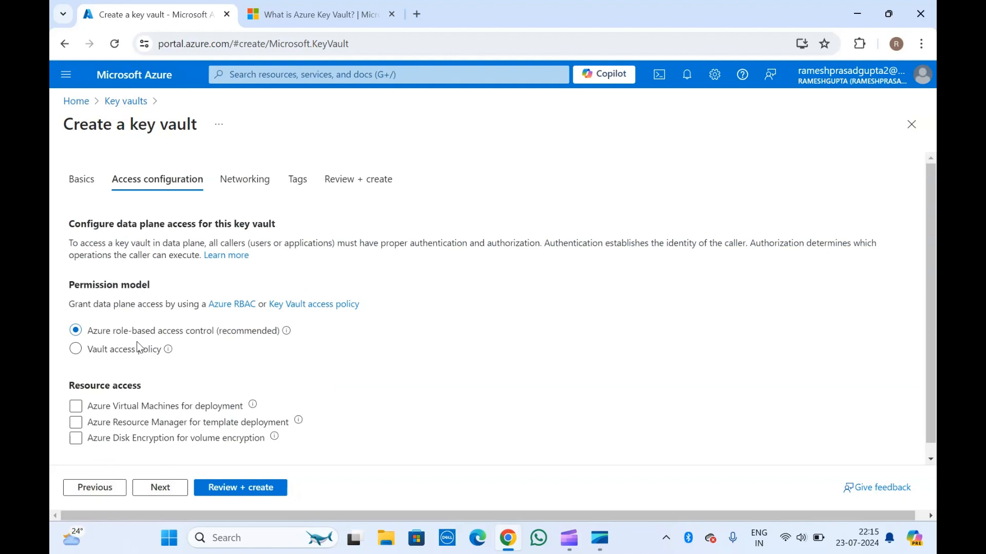
{"action": "mouse_move", "coordinate": [286, 332]}
{"action": "scroll", "coordinate": [120, 285], "scroll_direction": "down", "scroll_amount": 1}
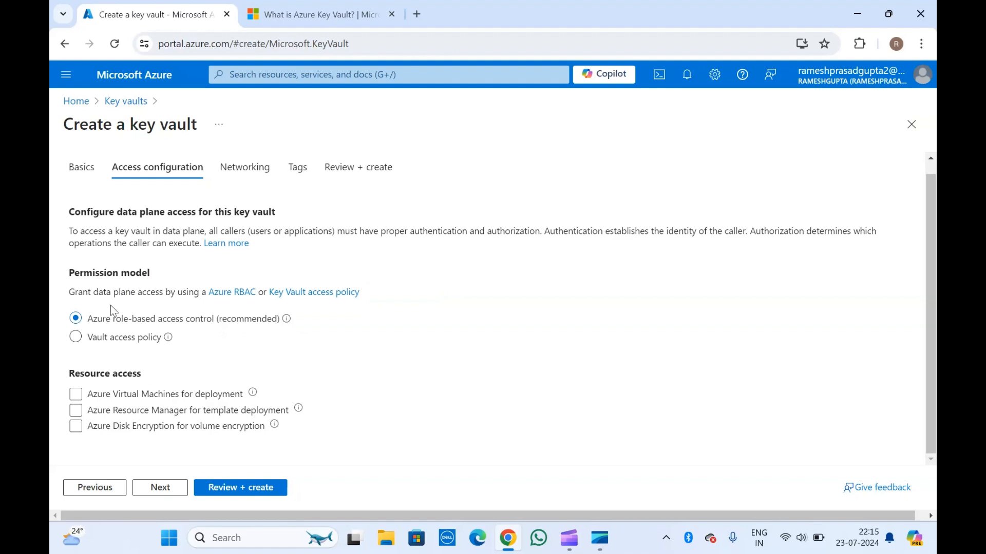
{"action": "left_click", "coordinate": [76, 338]}
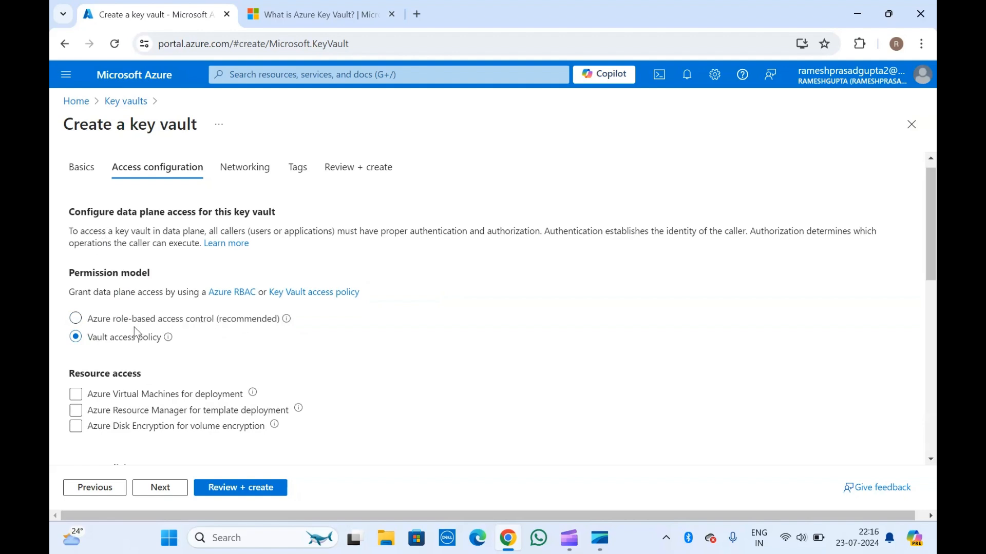
{"action": "scroll", "coordinate": [134, 328], "scroll_direction": "down", "scroll_amount": 5}
{"action": "scroll", "coordinate": [134, 327], "scroll_direction": "up", "scroll_amount": 5}
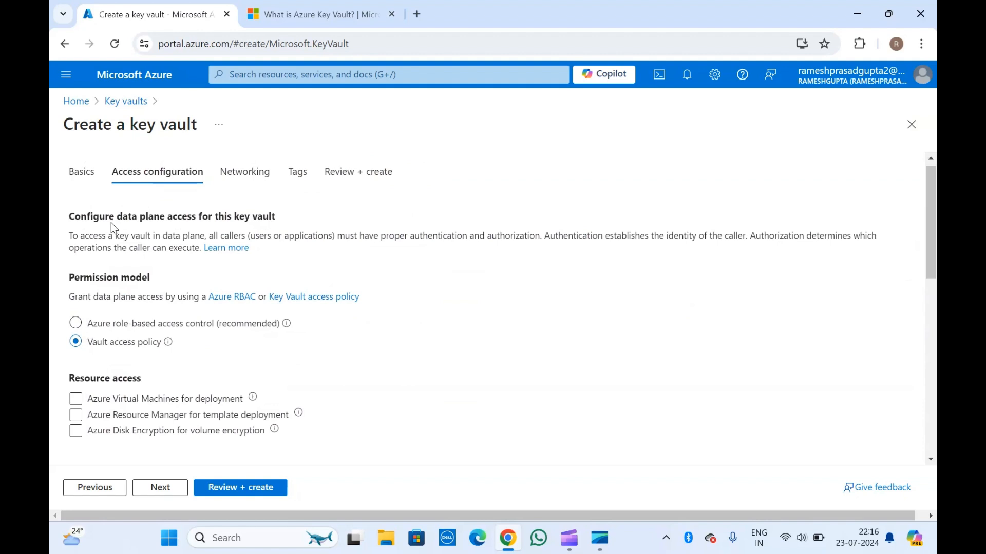
Allow resource access for Azure Virtual Machines for deployment and Azure Resource Manager for template deployment
{"action": "scroll", "coordinate": [111, 223], "scroll_direction": "down", "scroll_amount": 1}
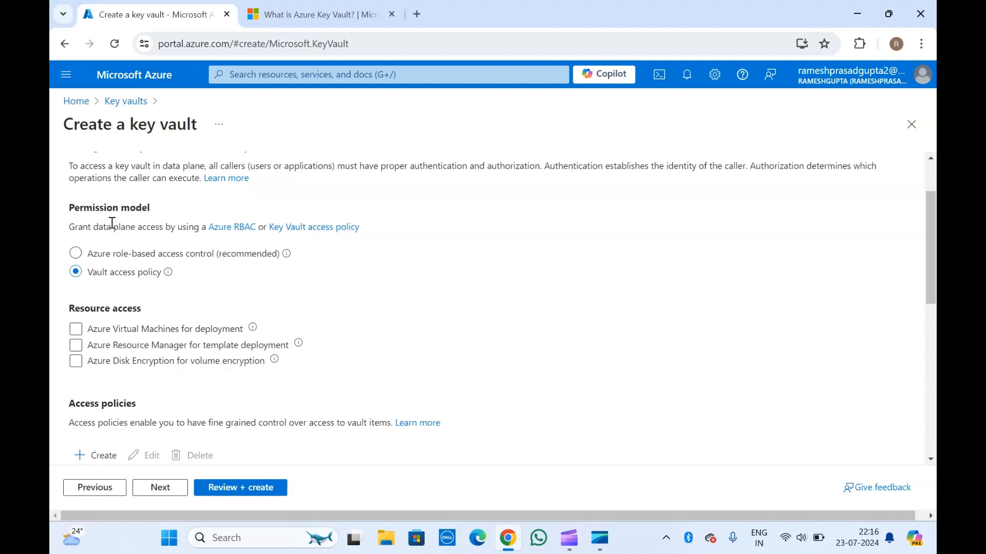
{"action": "scroll", "coordinate": [109, 302], "scroll_direction": "down", "scroll_amount": 1}
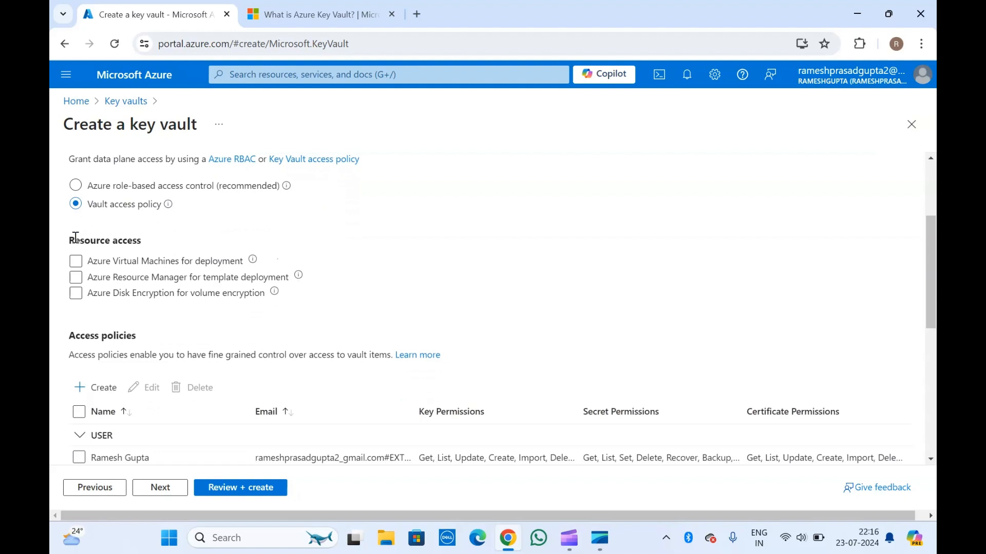
{"action": "left_click", "coordinate": [78, 263]}
{"action": "left_click", "coordinate": [76, 280]}
{"action": "scroll", "coordinate": [111, 300], "scroll_direction": "down", "scroll_amount": 1}
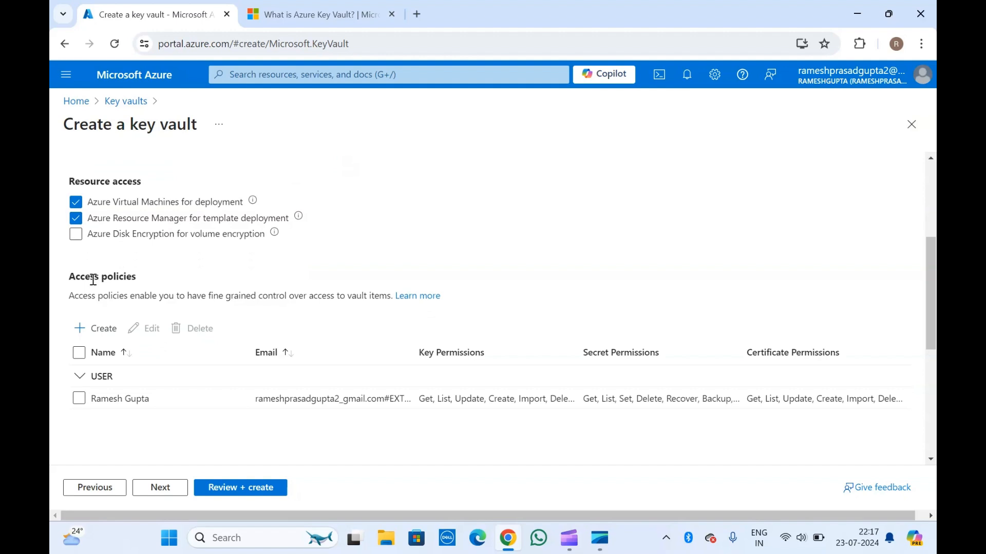
Switch the permission model to Azure role-based access control for comparison and return it to Vault access policy
{"action": "scroll", "coordinate": [93, 279], "scroll_direction": "down", "scroll_amount": 1}
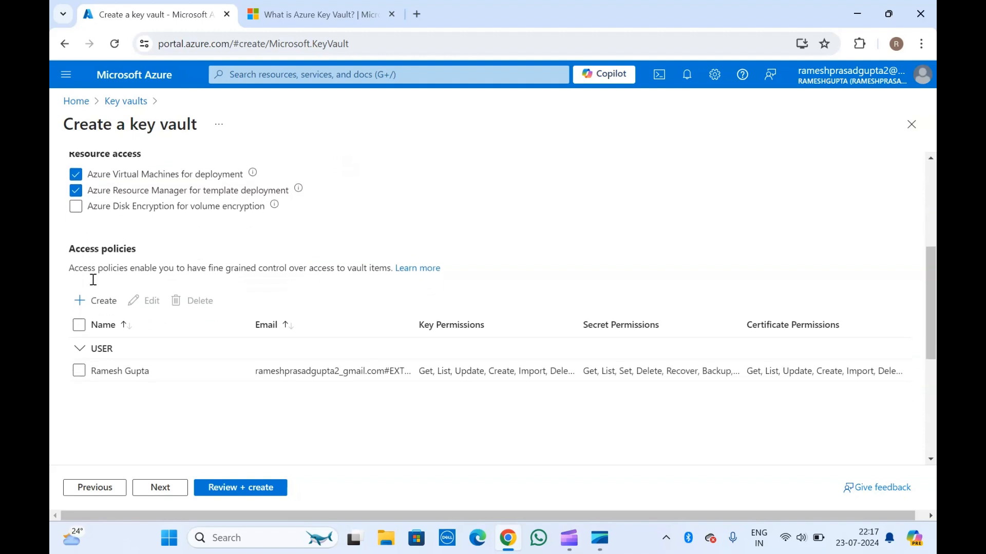
{"action": "scroll", "coordinate": [93, 280], "scroll_direction": "up", "scroll_amount": 5}
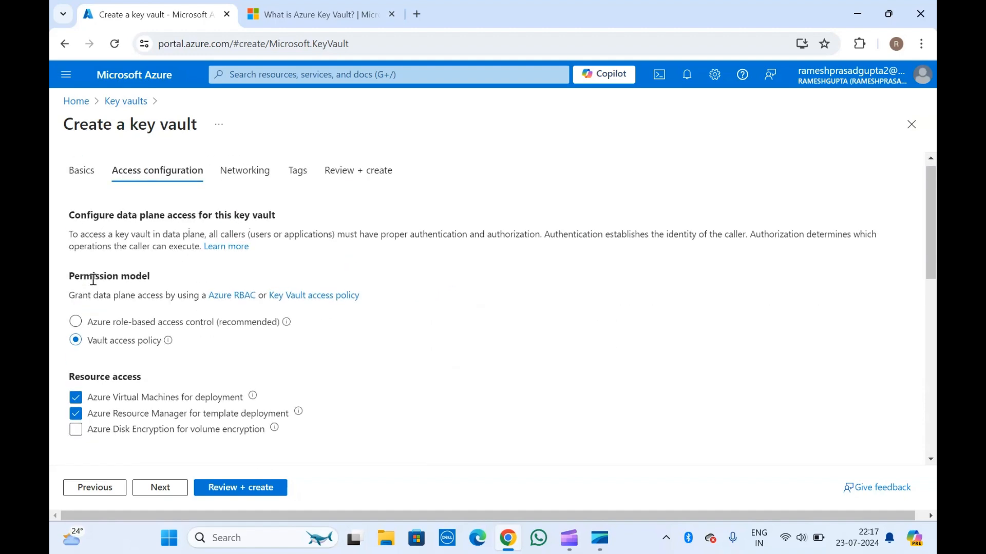
{"action": "left_click", "coordinate": [144, 322]}
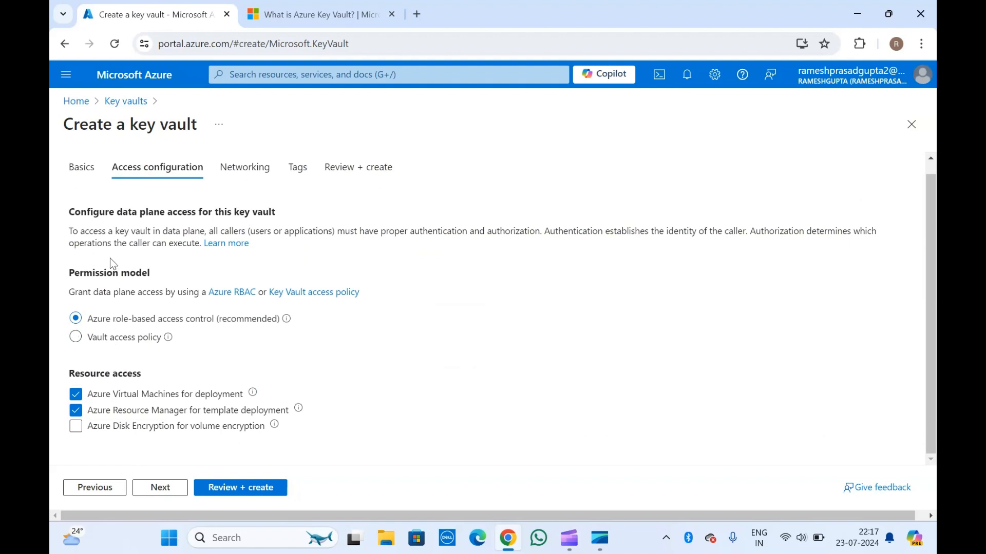
{"action": "left_click", "coordinate": [76, 338]}
{"action": "scroll", "coordinate": [85, 339], "scroll_direction": "down", "scroll_amount": 5}
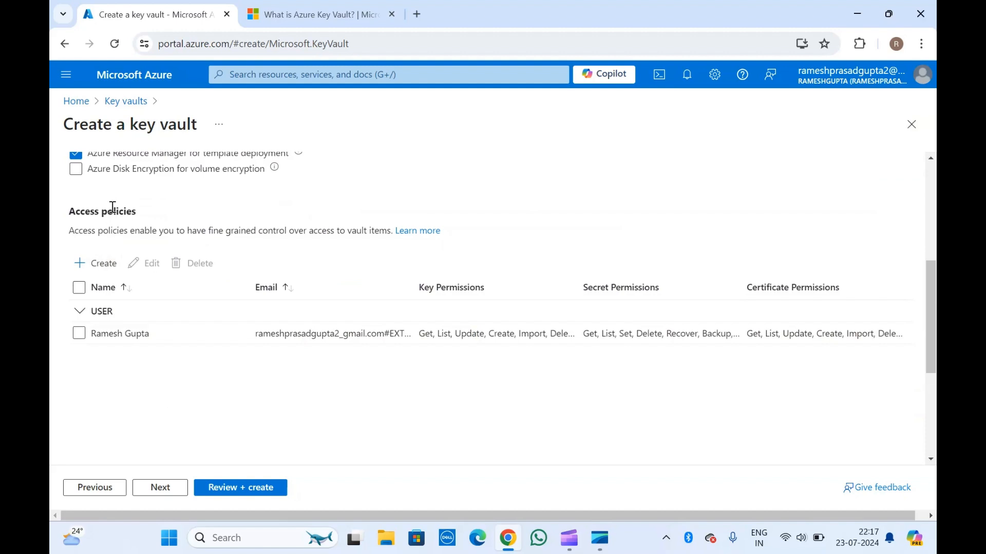
{"action": "left_click", "coordinate": [99, 271]}
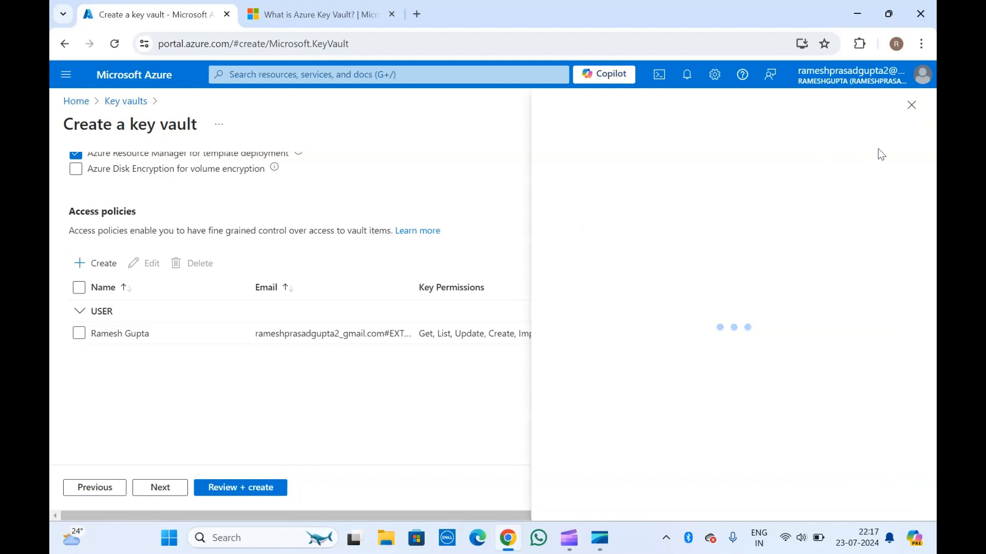
{"action": "left_click", "coordinate": [911, 106]}
{"action": "scroll", "coordinate": [415, 224], "scroll_direction": "up", "scroll_amount": 4}
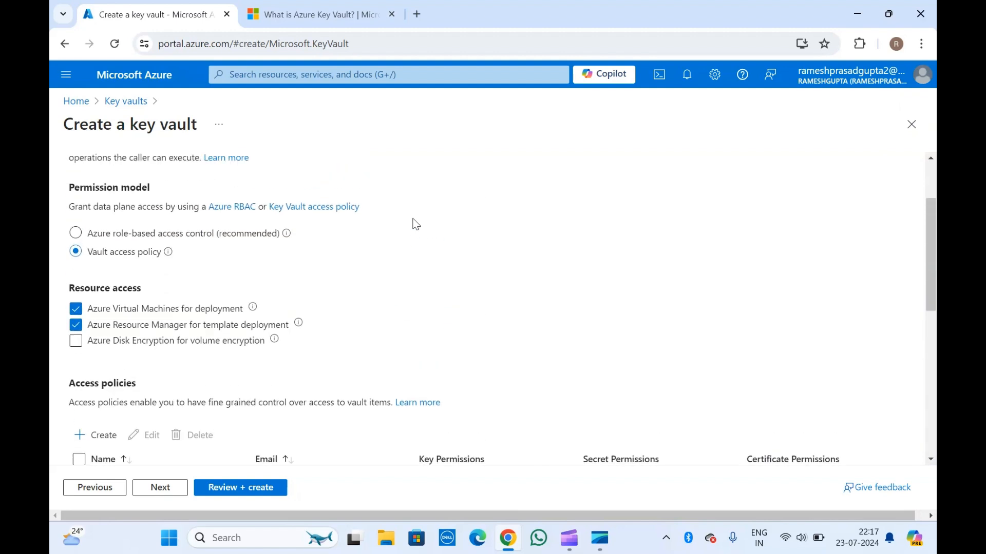
Try enabling resource access for Azure Disk Encryption for volume encryption and clear the option again
{"action": "scroll", "coordinate": [416, 224], "scroll_direction": "down", "scroll_amount": 2}
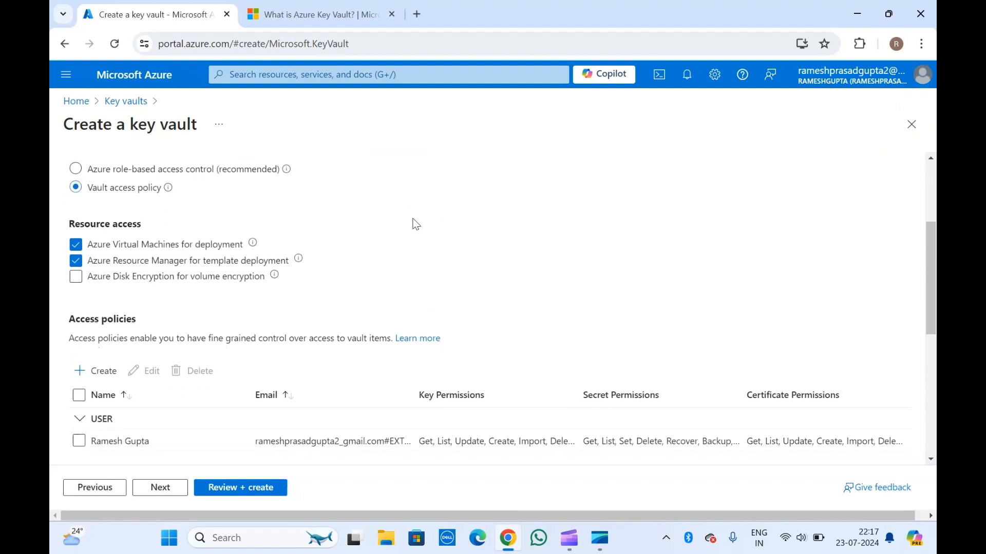
{"action": "left_click", "coordinate": [77, 280]}
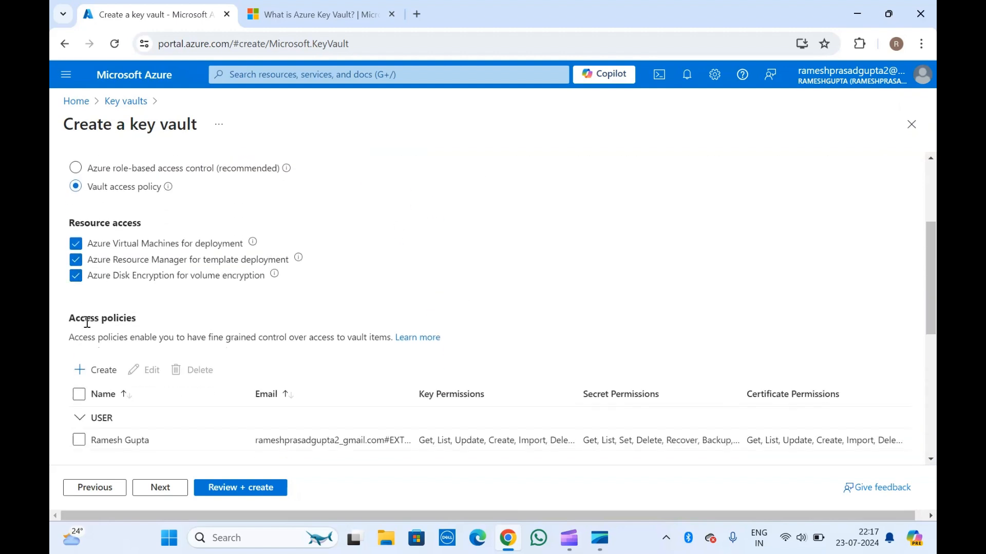
{"action": "left_click", "coordinate": [77, 281]}
Start a new access policy and review the key, secret and certificate permissions it offers
{"action": "scroll", "coordinate": [78, 282], "scroll_direction": "down", "scroll_amount": 3}
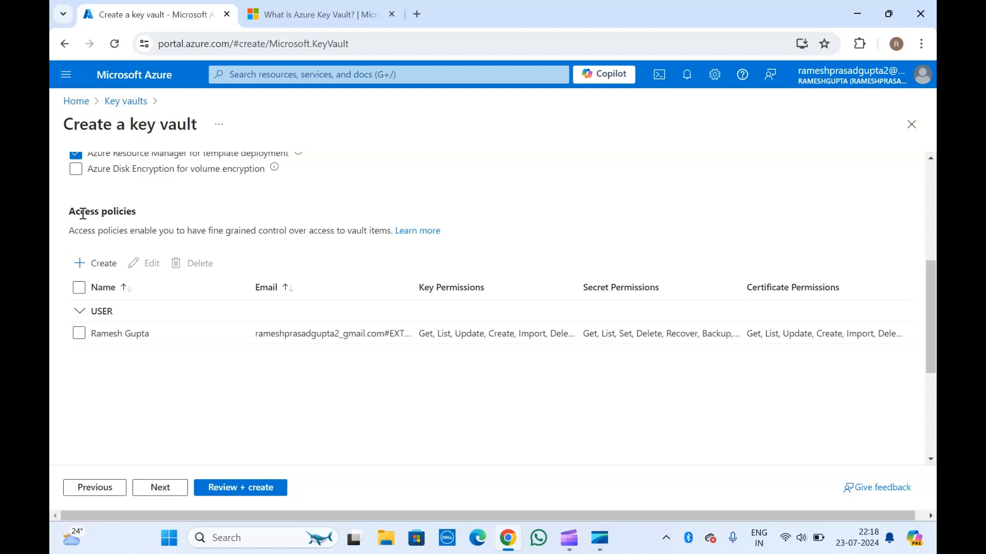
{"action": "left_click", "coordinate": [103, 265]}
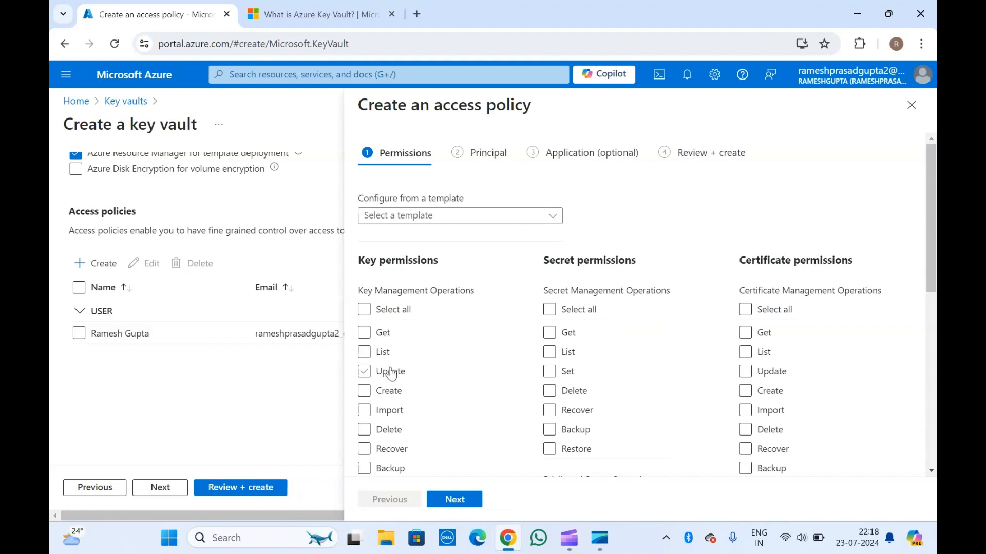
{"action": "left_click", "coordinate": [391, 449]}
{"action": "scroll", "coordinate": [452, 329], "scroll_direction": "down", "scroll_amount": 1}
{"action": "left_click", "coordinate": [568, 335]}
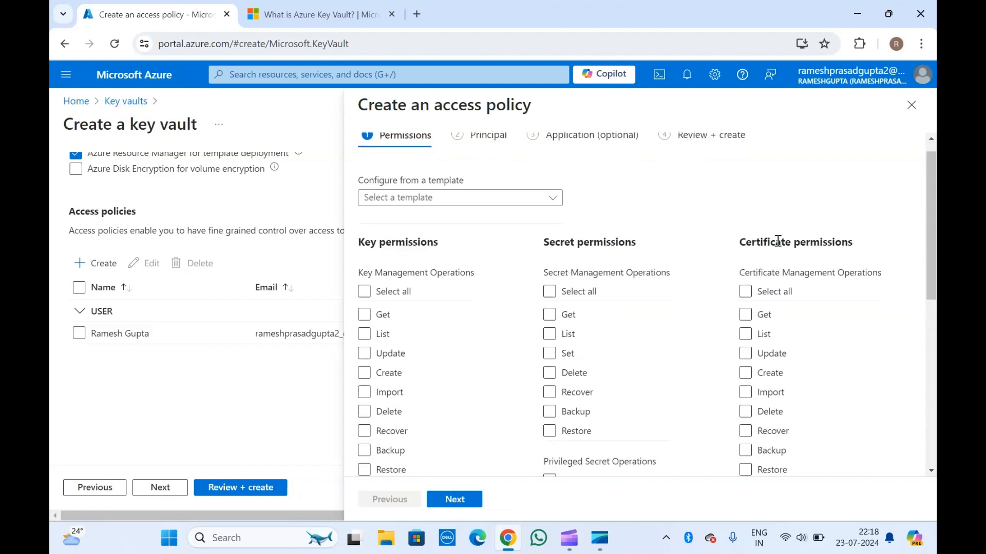
{"action": "scroll", "coordinate": [772, 306], "scroll_direction": "down", "scroll_amount": 6}
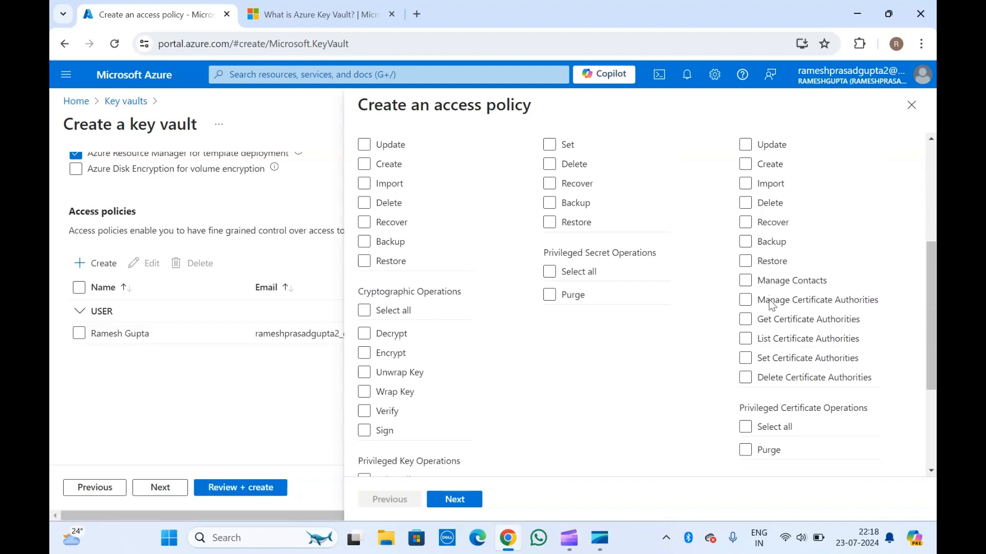
{"action": "scroll", "coordinate": [558, 388], "scroll_direction": "down", "scroll_amount": 1}
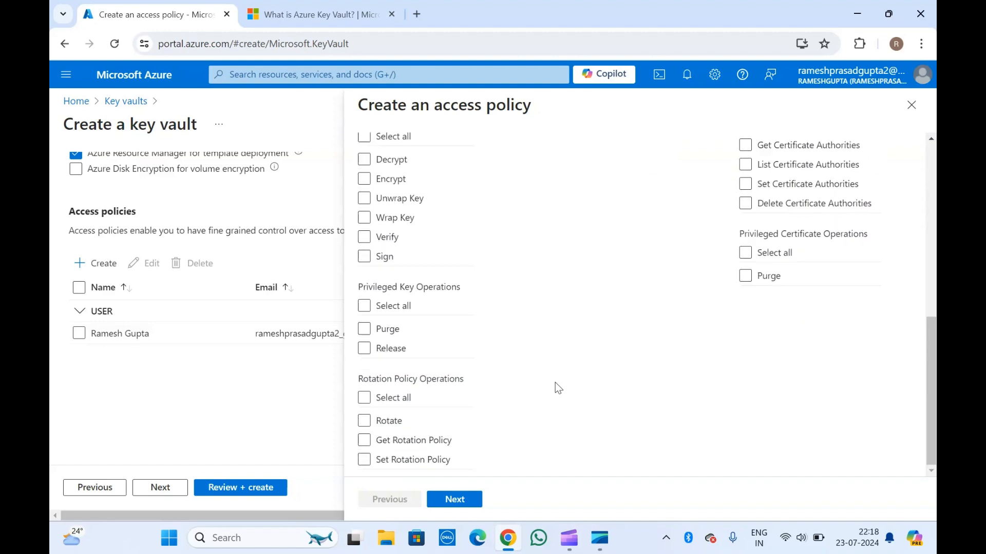
{"action": "scroll", "coordinate": [540, 247], "scroll_direction": "up", "scroll_amount": 8}
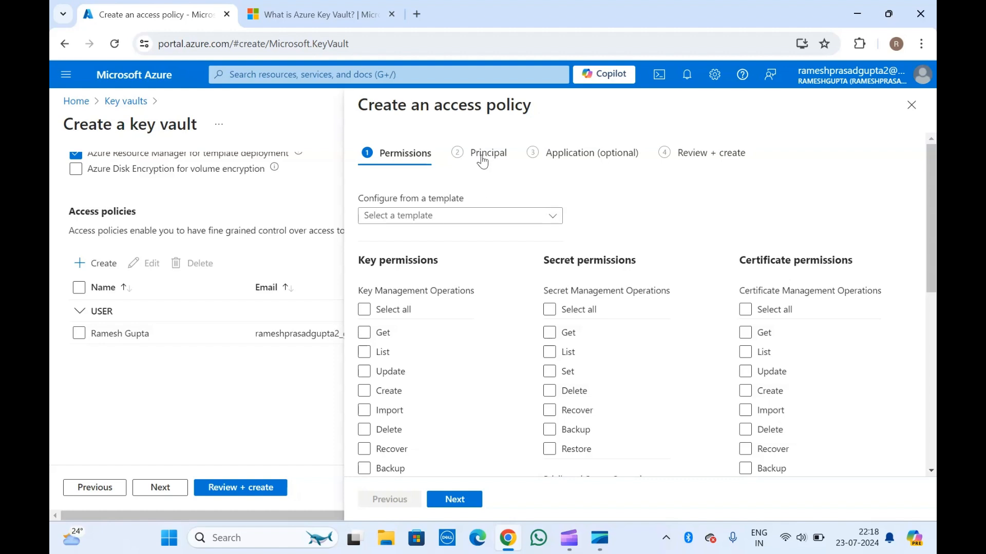
Apply the Key, Secret, & Certificate Management template to the access policy and check the permissions it selects
{"action": "left_click", "coordinate": [435, 222]}
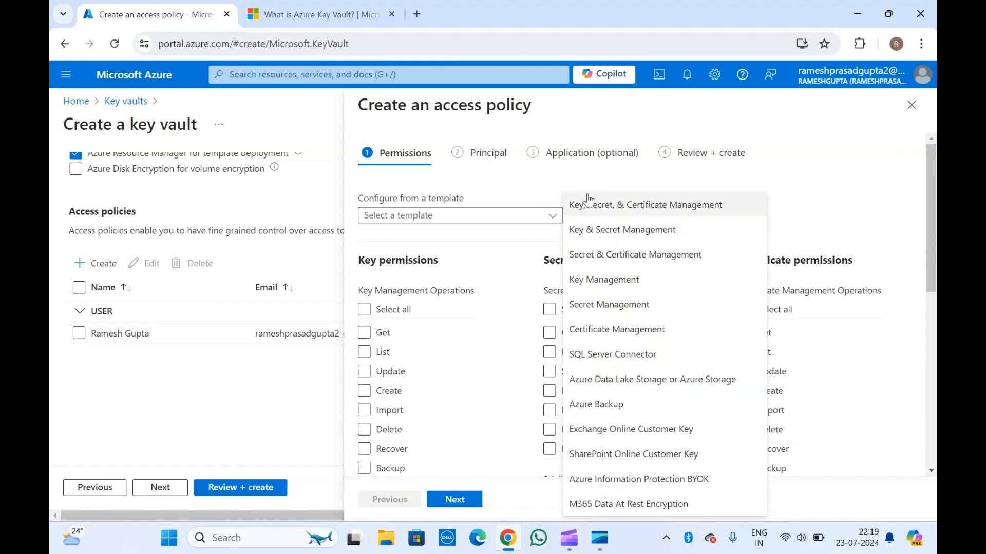
{"action": "left_click", "coordinate": [644, 205]}
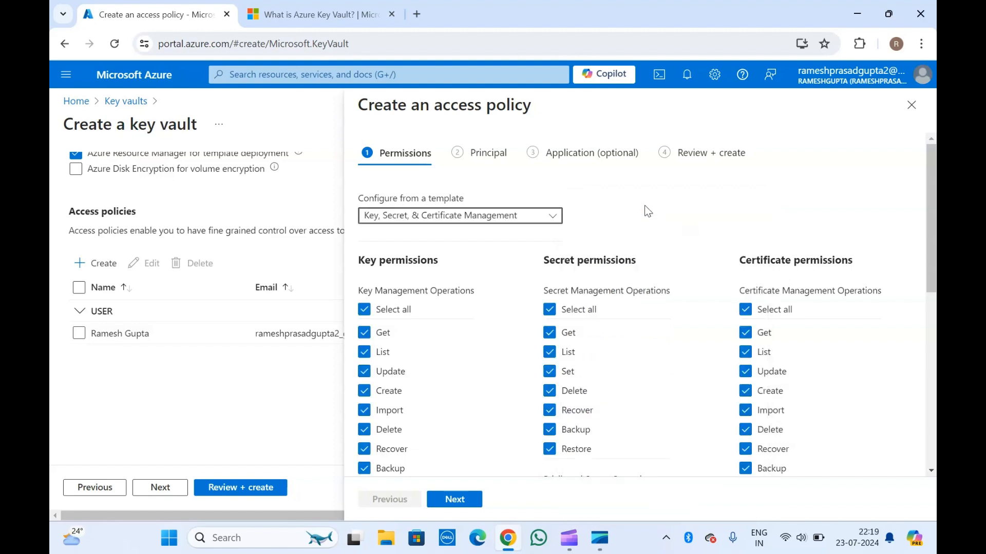
{"action": "scroll", "coordinate": [590, 254], "scroll_direction": "down", "scroll_amount": 3}
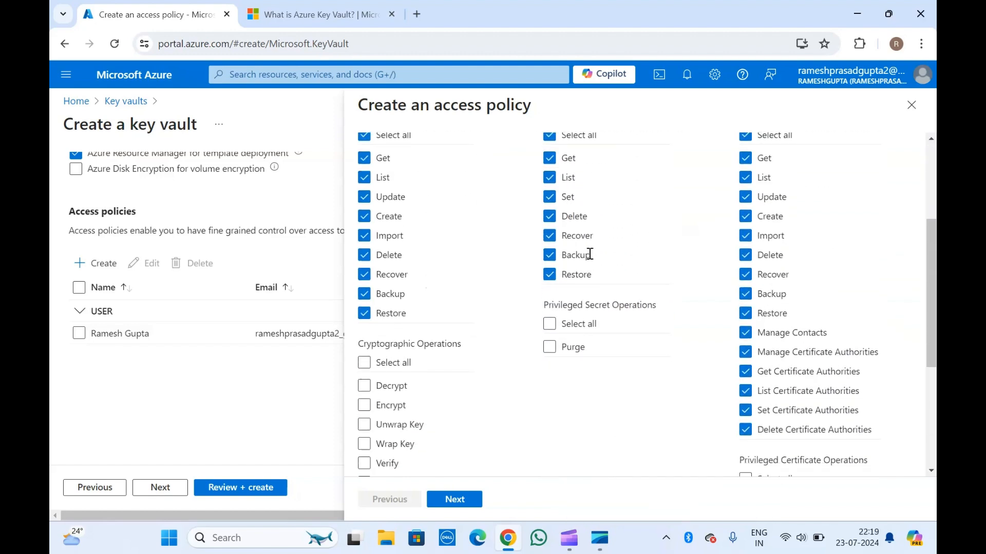
{"action": "scroll", "coordinate": [546, 406], "scroll_direction": "down", "scroll_amount": 4}
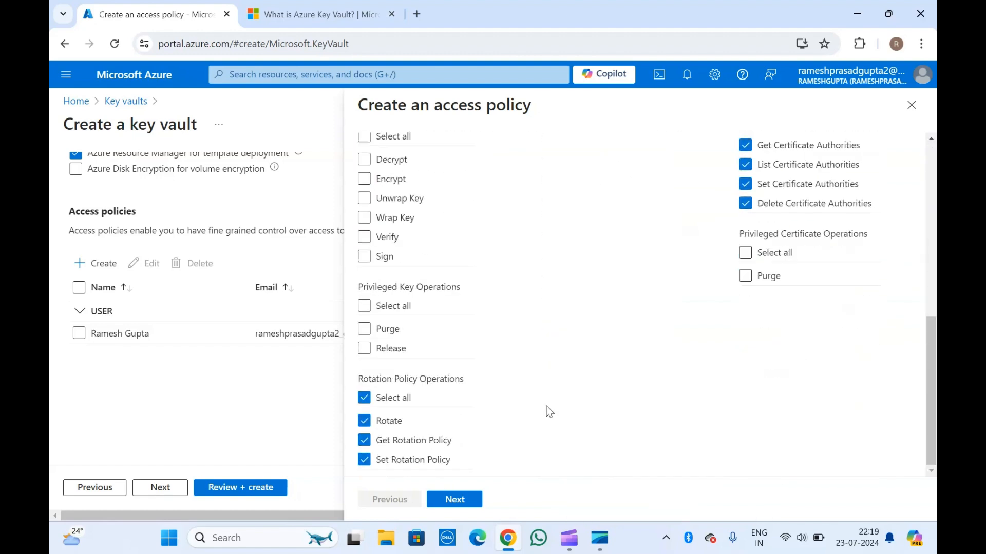
{"action": "scroll", "coordinate": [546, 406], "scroll_direction": "up", "scroll_amount": 10}
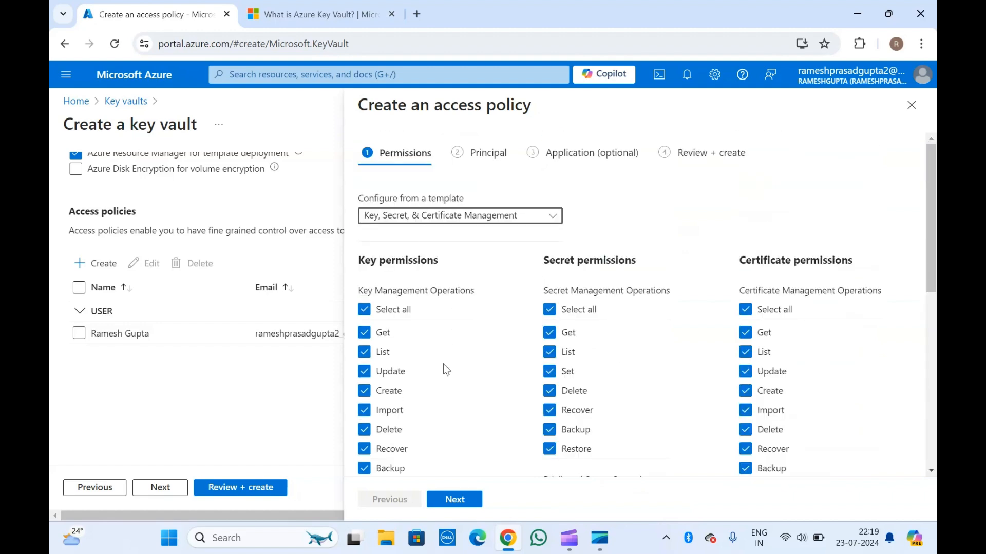
Browse the available principals and choose the AADReporting application as the access policy's principal
{"action": "left_click", "coordinate": [455, 503]}
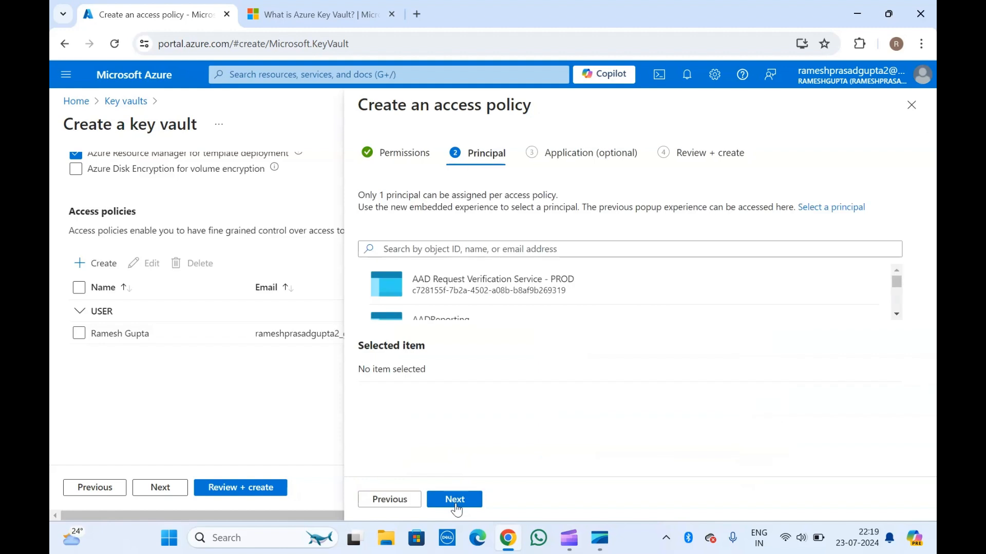
{"action": "left_click", "coordinate": [460, 248]}
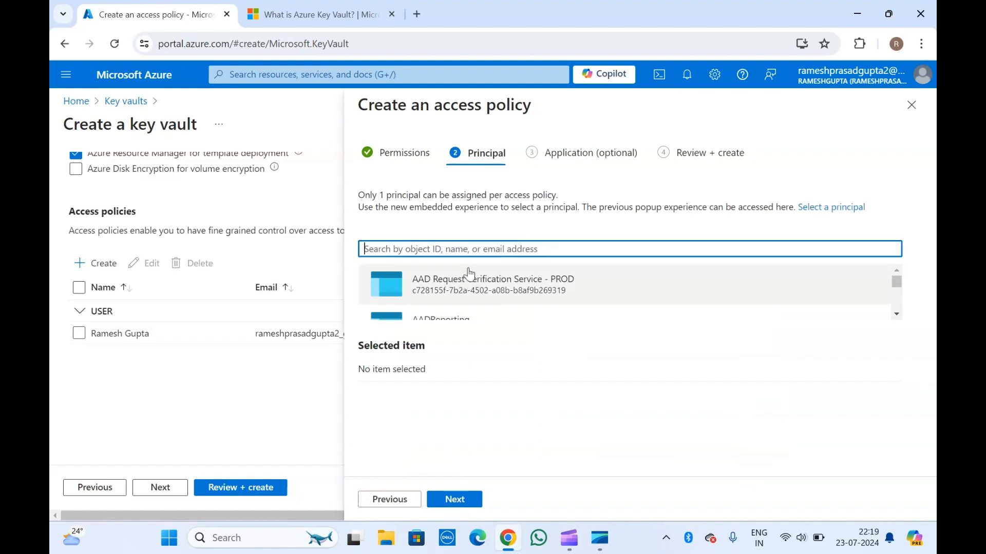
{"action": "scroll", "coordinate": [481, 300], "scroll_direction": "down", "scroll_amount": 2}
{"action": "scroll", "coordinate": [481, 300], "scroll_direction": "down", "scroll_amount": 2}
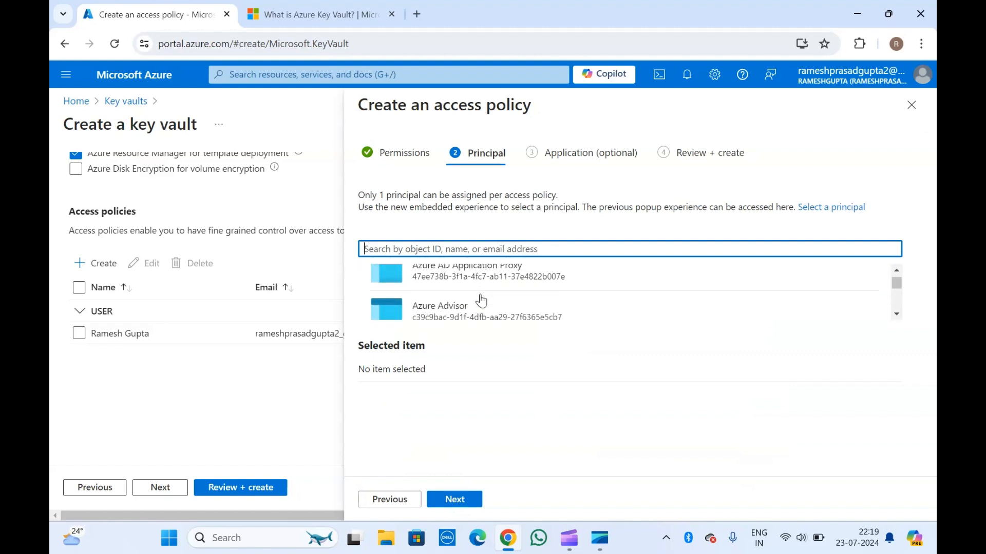
{"action": "scroll", "coordinate": [481, 301], "scroll_direction": "down", "scroll_amount": 3}
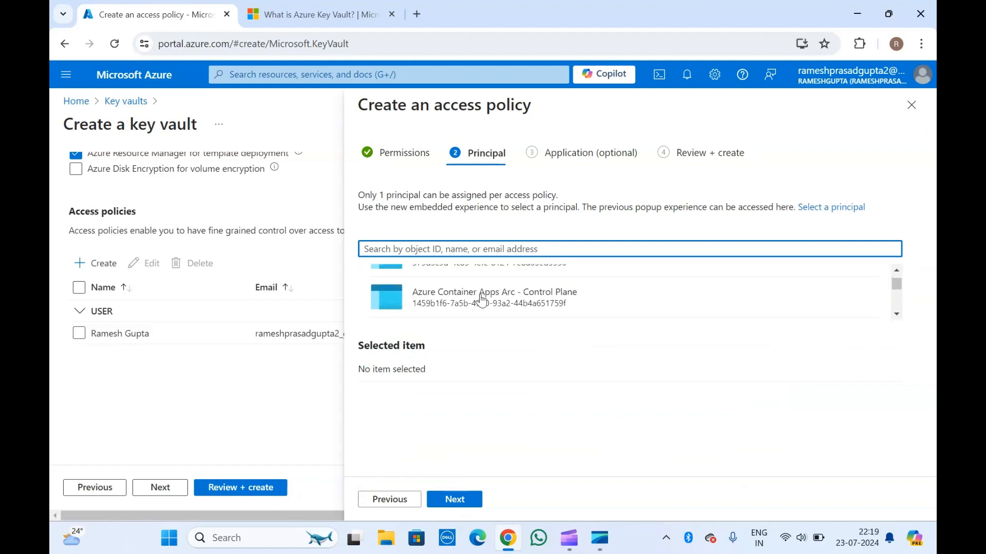
{"action": "scroll", "coordinate": [481, 301], "scroll_direction": "down", "scroll_amount": 3}
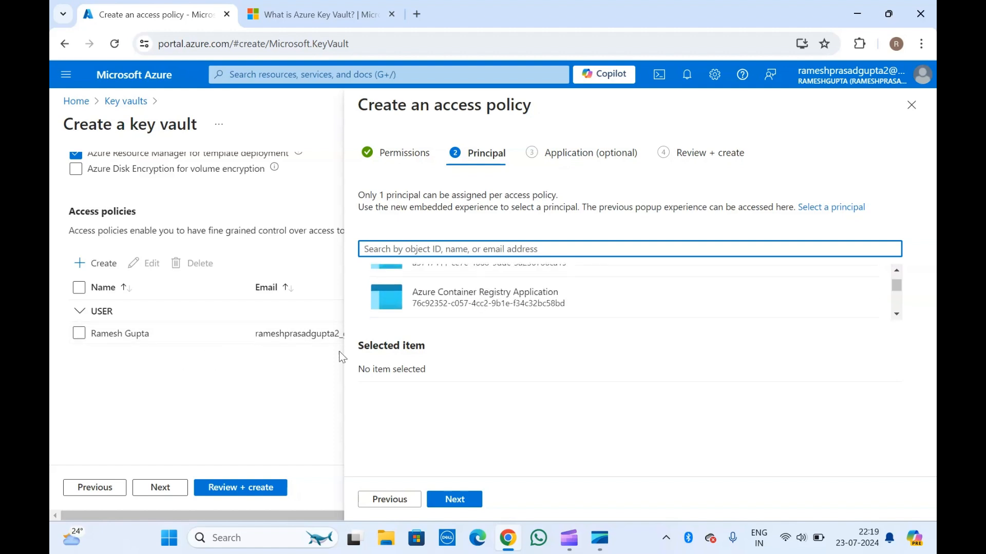
{"action": "scroll", "coordinate": [458, 314], "scroll_direction": "up", "scroll_amount": 10}
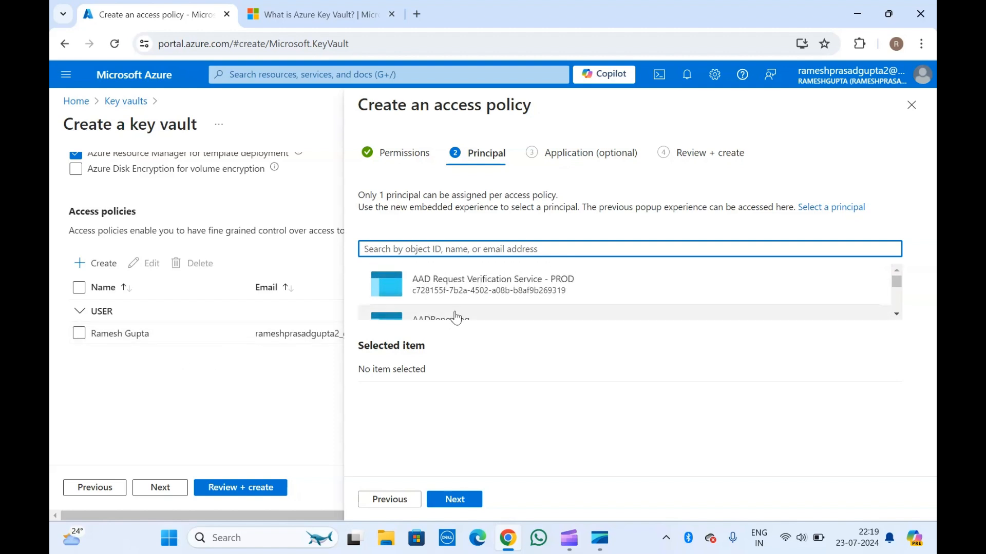
{"action": "left_click", "coordinate": [450, 320]}
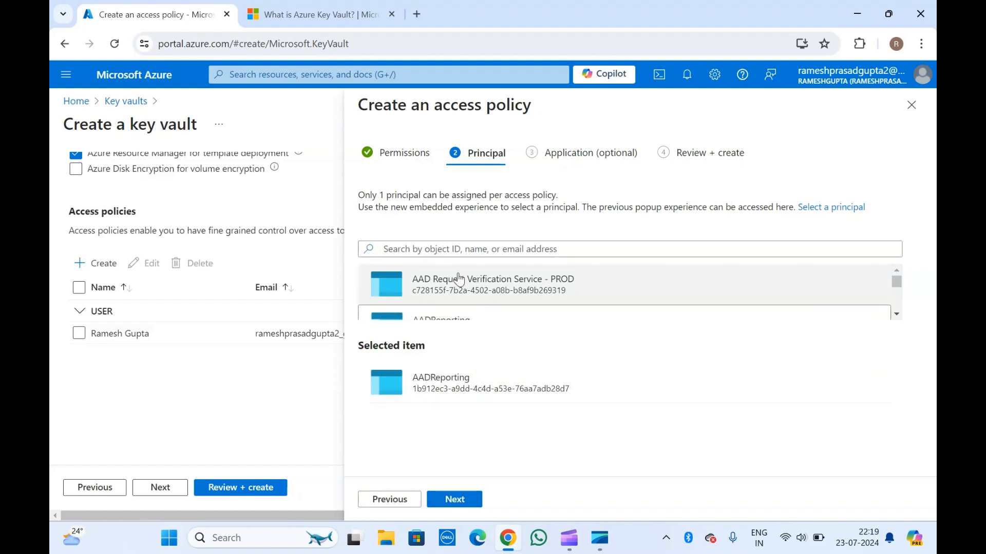
{"action": "left_click", "coordinate": [430, 241]}
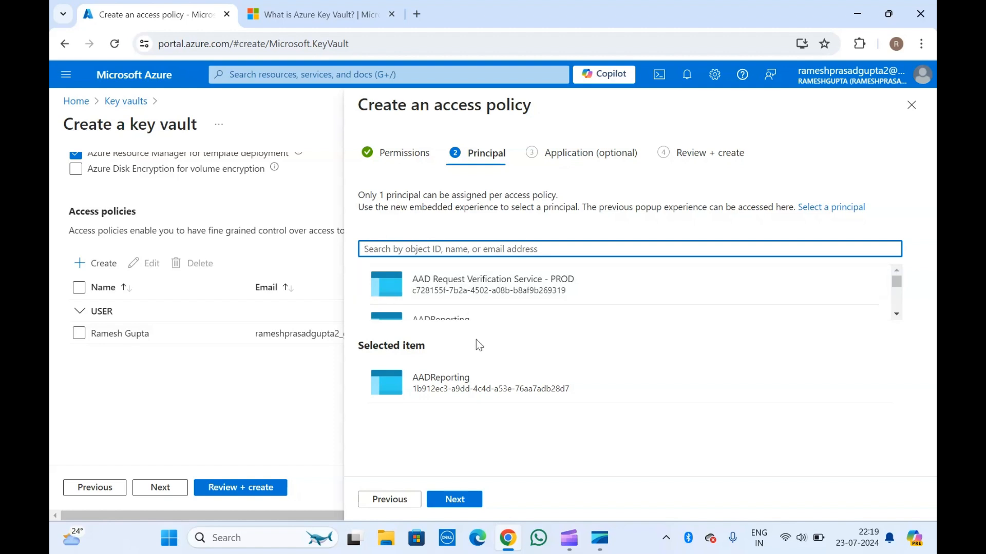
Skip the optional application setting and create the access policy for AADReporting
{"action": "left_click", "coordinate": [456, 502]}
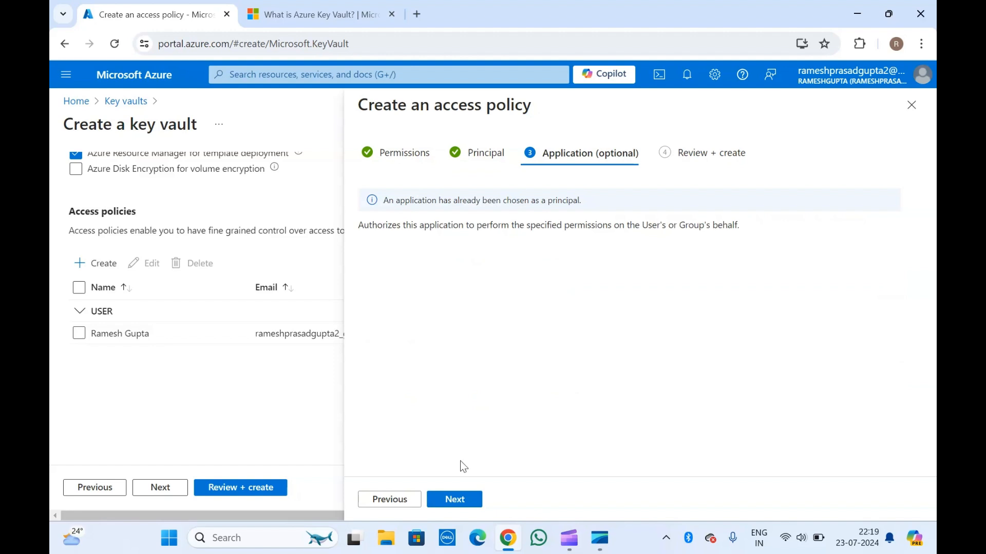
{"action": "left_click", "coordinate": [455, 501]}
{"action": "left_click", "coordinate": [455, 500]}
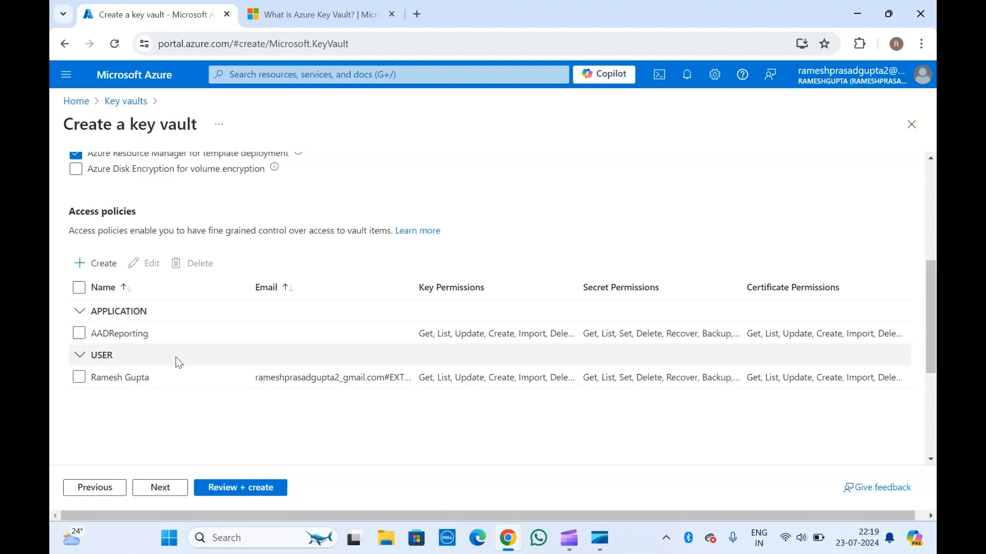
Examine the application and user access policies together with the permission model and resource access settings
{"action": "scroll", "coordinate": [278, 354], "scroll_direction": "right", "scroll_amount": 1}
{"action": "scroll", "coordinate": [278, 354], "scroll_direction": "left", "scroll_amount": 1}
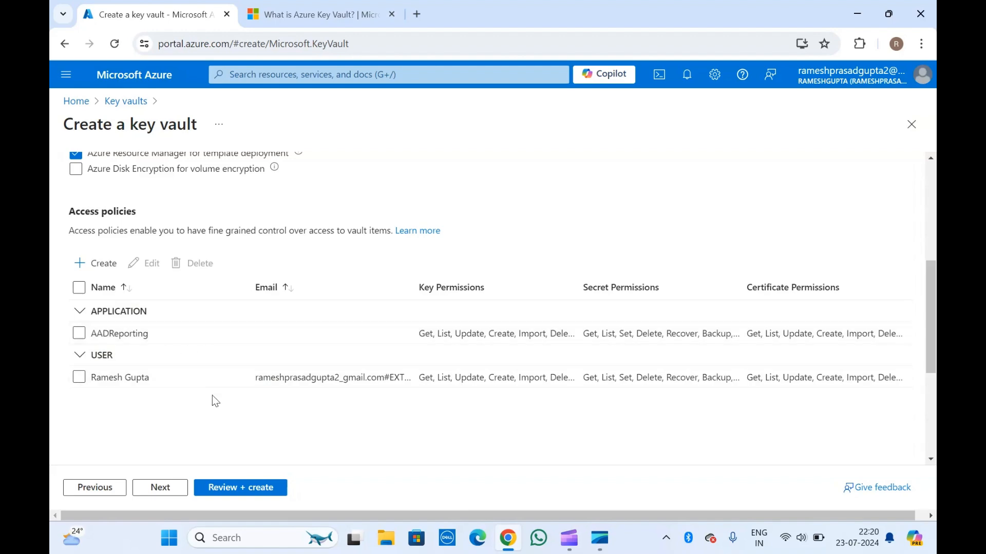
{"action": "scroll", "coordinate": [212, 396], "scroll_direction": "up", "scroll_amount": 3}
{"action": "scroll", "coordinate": [212, 396], "scroll_direction": "down", "scroll_amount": 7}
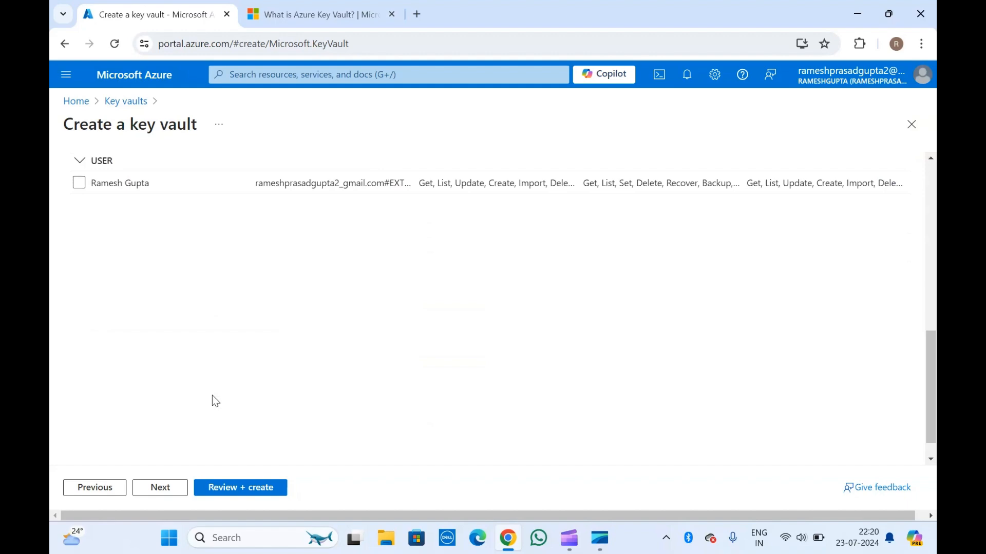
{"action": "scroll", "coordinate": [198, 321], "scroll_direction": "up", "scroll_amount": 4}
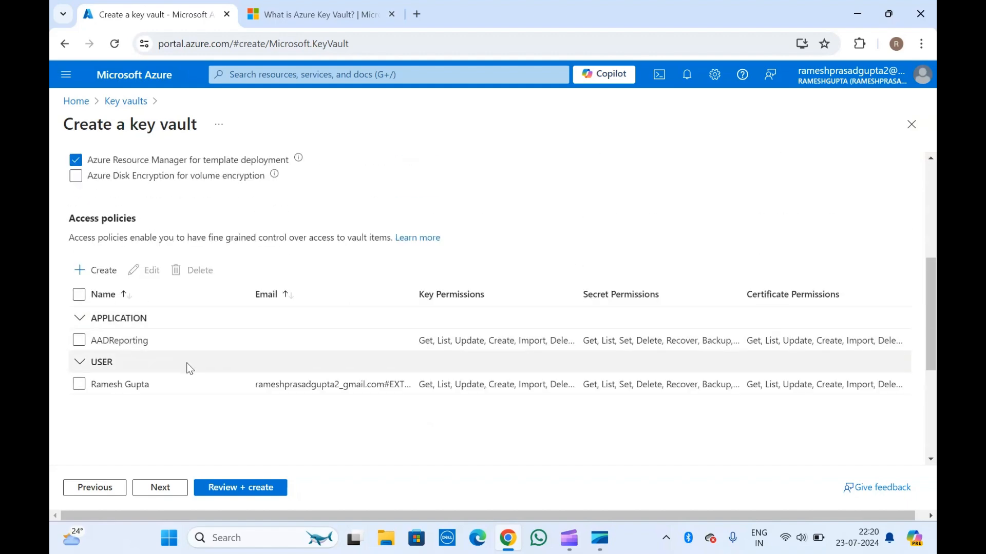
{"action": "scroll", "coordinate": [189, 368], "scroll_direction": "up", "scroll_amount": 3}
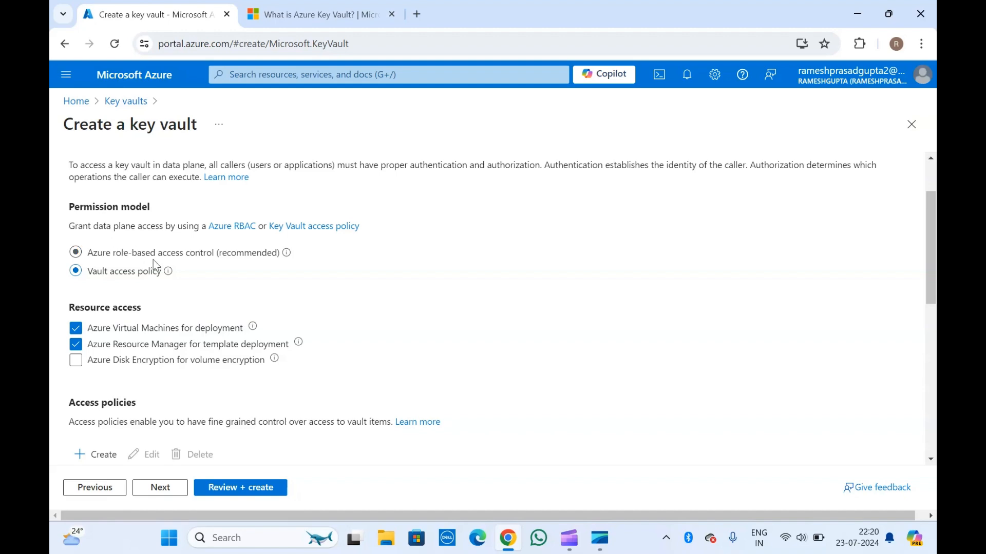
{"action": "scroll", "coordinate": [243, 348], "scroll_direction": "down", "scroll_amount": 6}
{"action": "scroll", "coordinate": [242, 363], "scroll_direction": "up", "scroll_amount": 3}
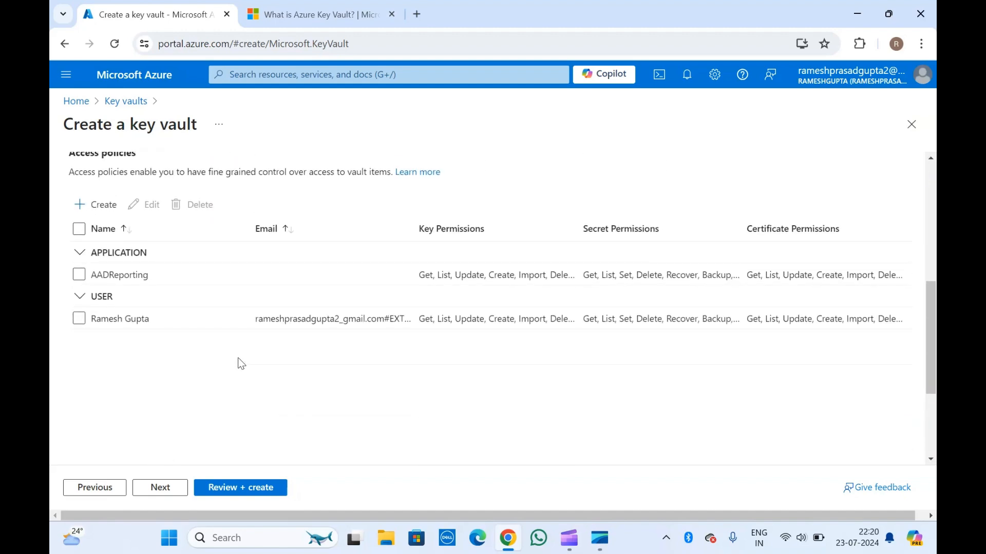
{"action": "scroll", "coordinate": [207, 388], "scroll_direction": "up", "scroll_amount": 10}
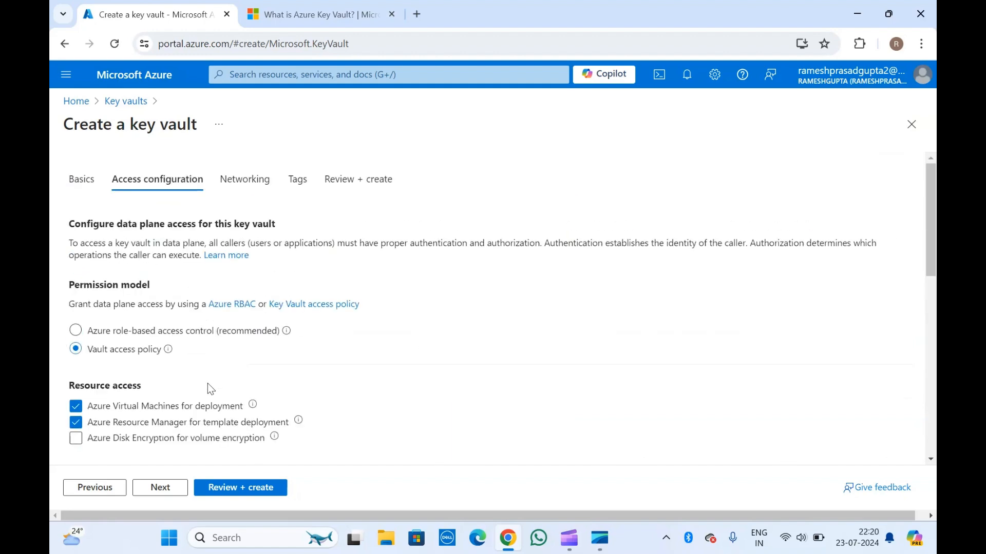
Proceed to the networking settings and switch public access off and back on to compare the options
{"action": "left_click", "coordinate": [156, 491]}
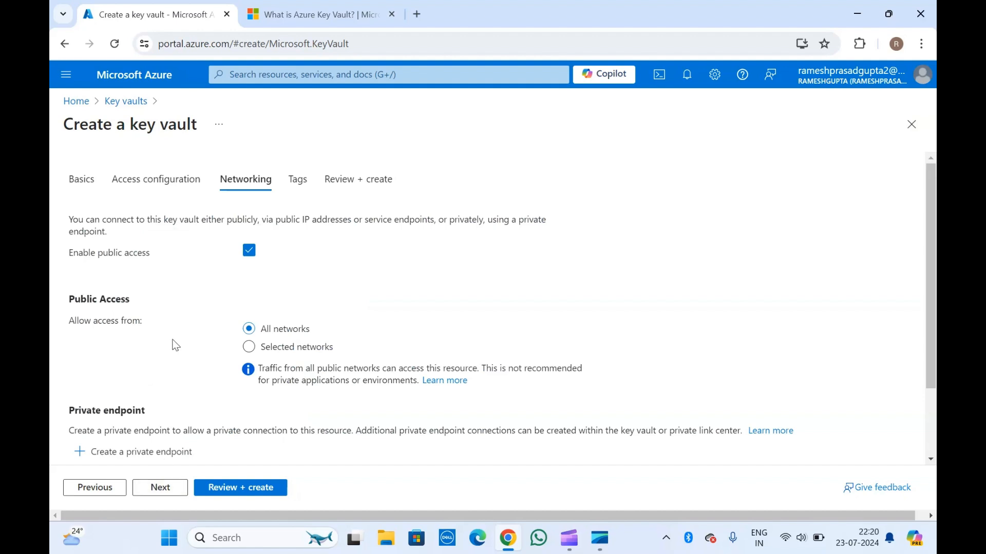
{"action": "left_click", "coordinate": [249, 251]}
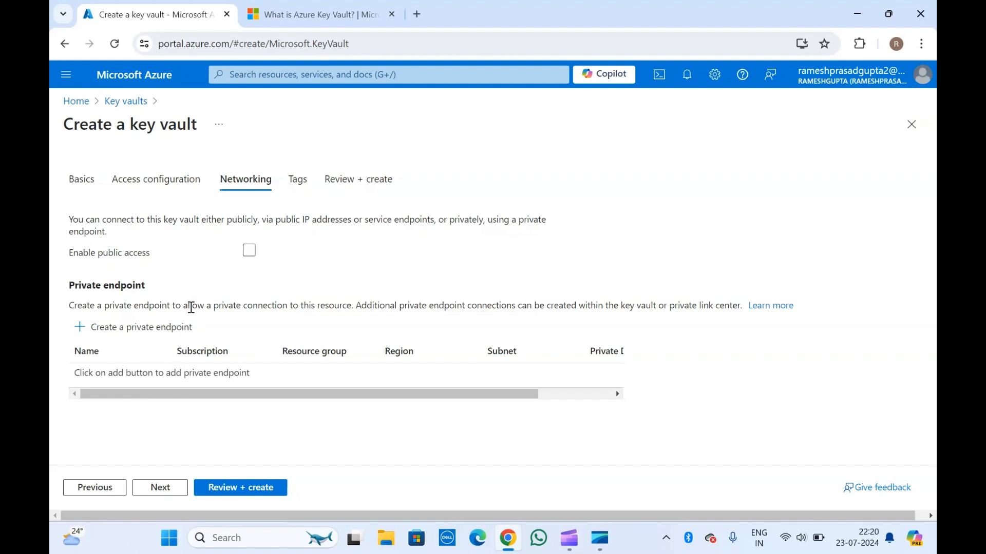
{"action": "left_click", "coordinate": [117, 255]}
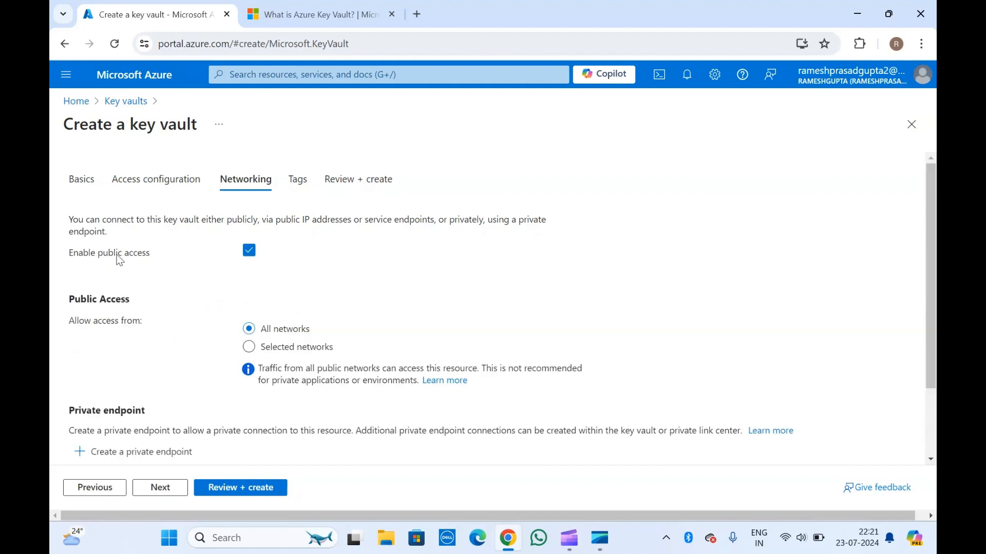
Disable public access, examine the private endpoint form and its private DNS zone field, then close the form and re-enable public access
{"action": "left_click", "coordinate": [248, 257]}
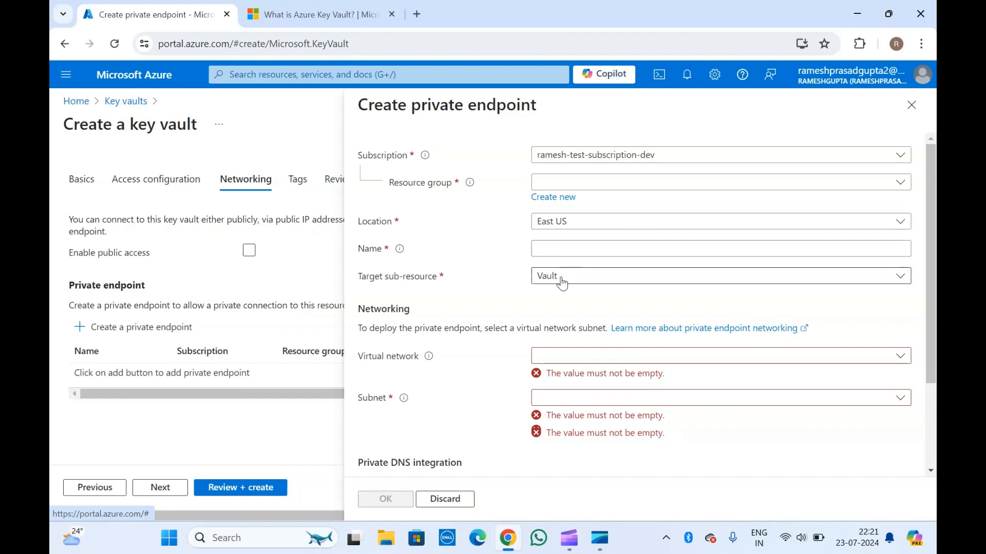
{"action": "scroll", "coordinate": [560, 281], "scroll_direction": "down", "scroll_amount": 3}
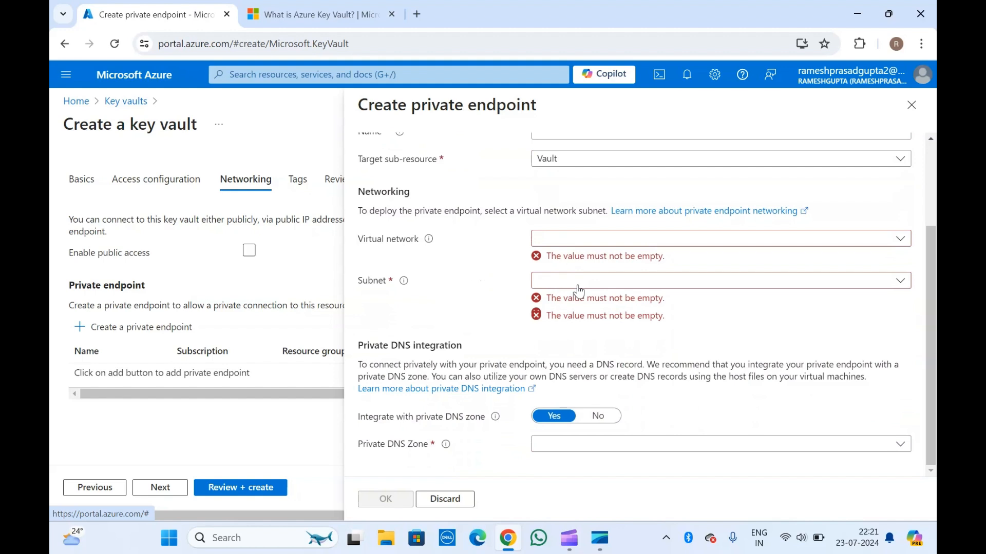
{"action": "left_click", "coordinate": [577, 449]}
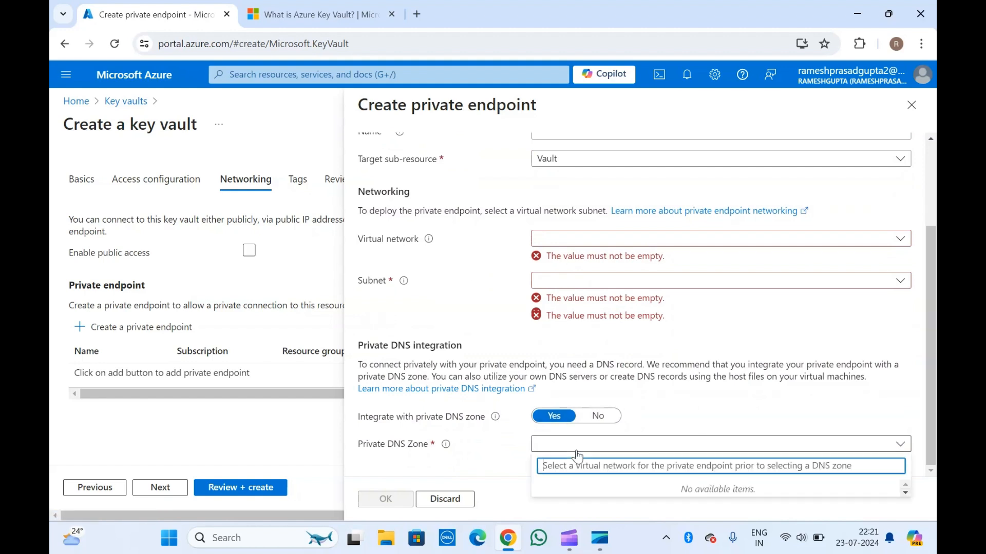
{"action": "left_click", "coordinate": [463, 274]}
{"action": "scroll", "coordinate": [463, 272], "scroll_direction": "up", "scroll_amount": 2}
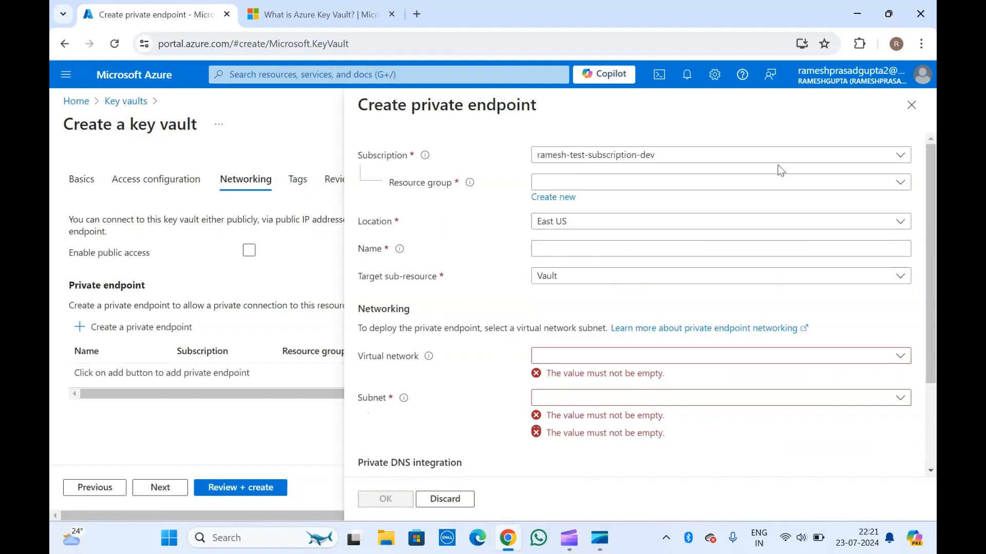
{"action": "left_click", "coordinate": [910, 105]}
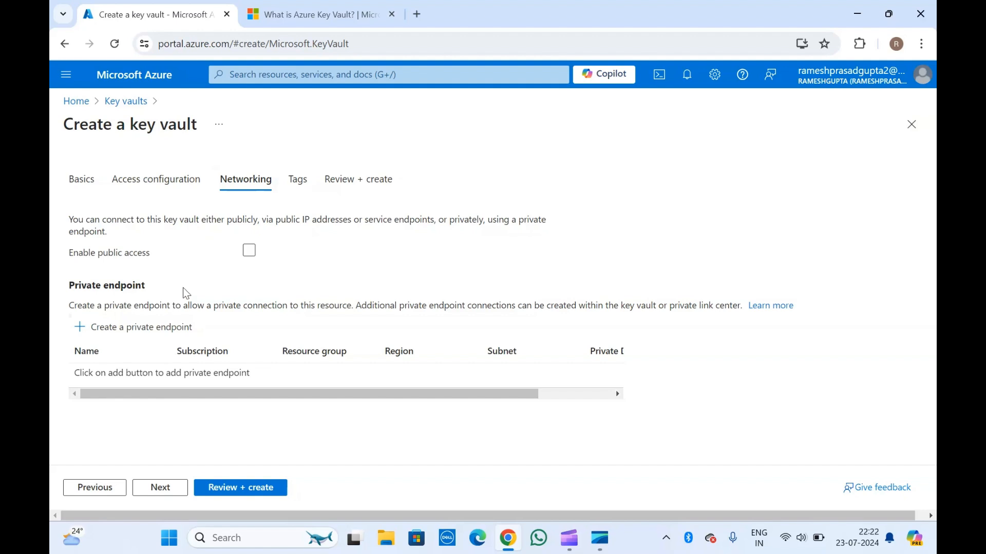
{"action": "left_click", "coordinate": [249, 252]}
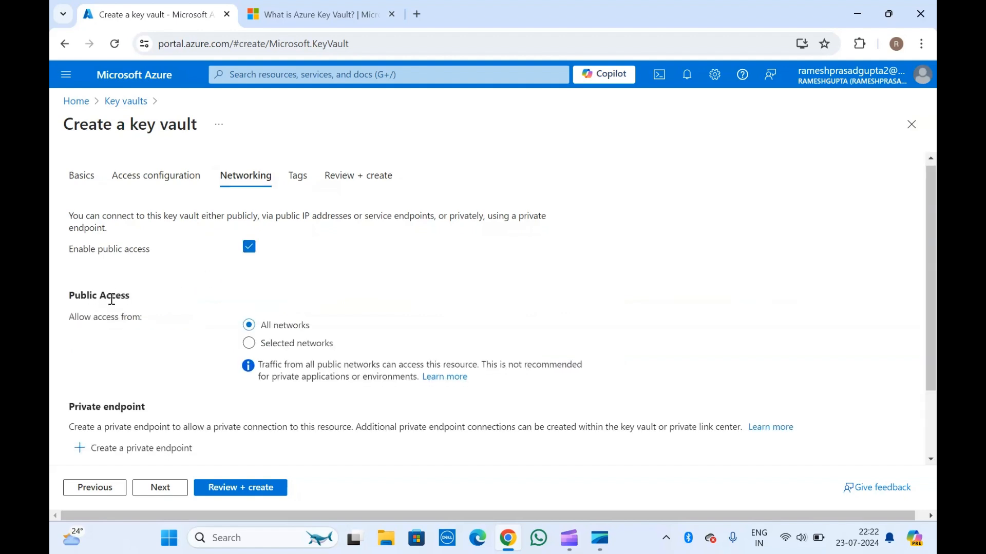
Restrict public access to selected networks and review the virtual network, firewall exception and private endpoint settings
{"action": "scroll", "coordinate": [112, 299], "scroll_direction": "down", "scroll_amount": 2}
{"action": "scroll", "coordinate": [113, 302], "scroll_direction": "down", "scroll_amount": 1}
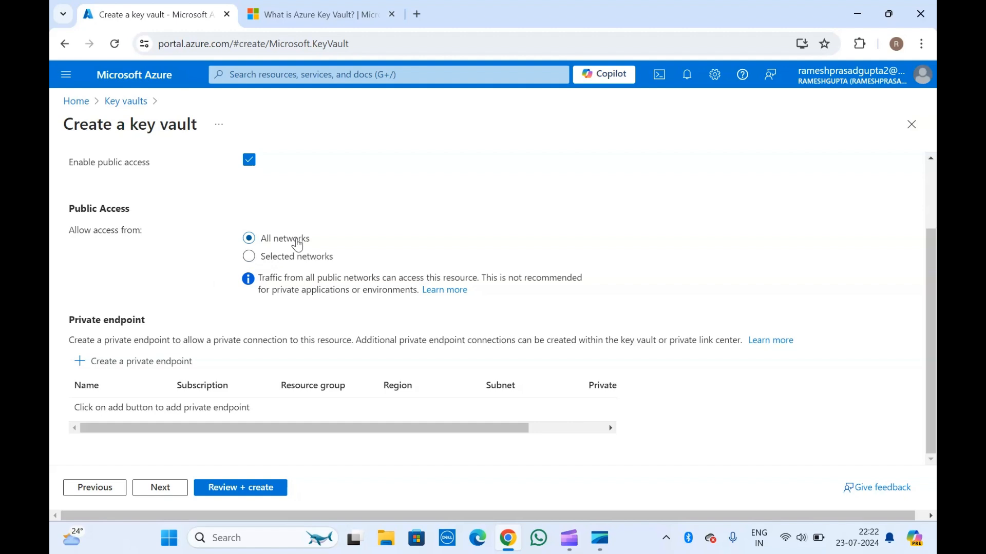
{"action": "left_click", "coordinate": [249, 256]}
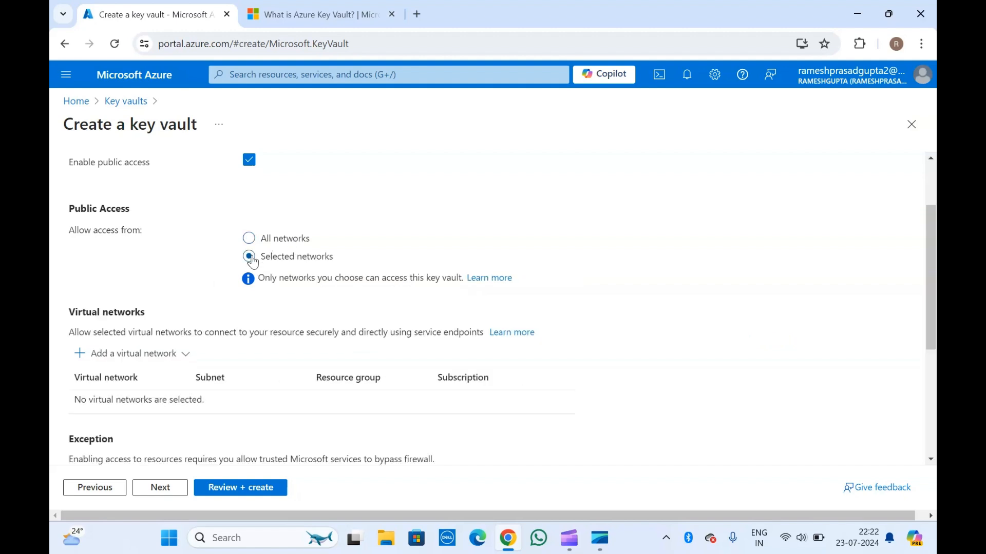
{"action": "scroll", "coordinate": [155, 260], "scroll_direction": "down", "scroll_amount": 3}
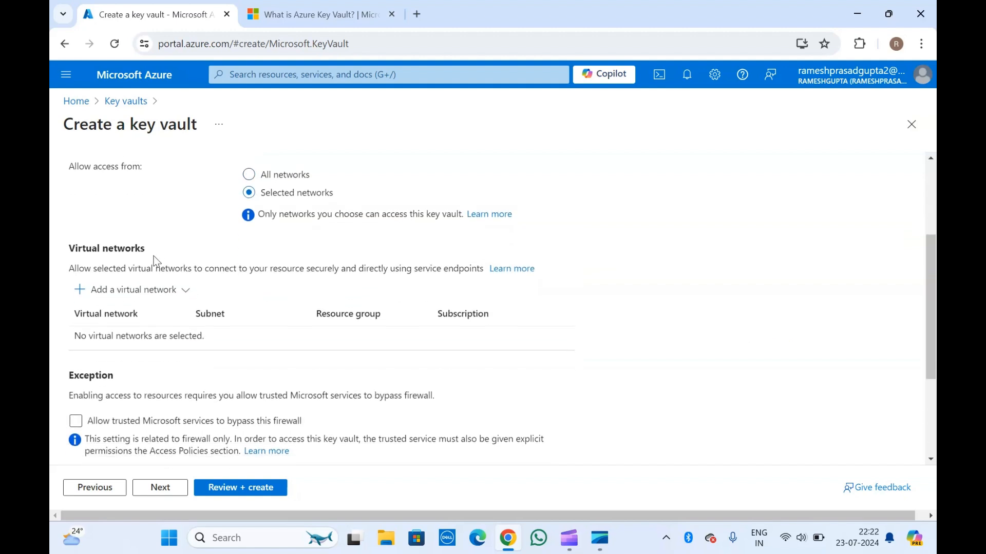
{"action": "scroll", "coordinate": [144, 342], "scroll_direction": "down", "scroll_amount": 2}
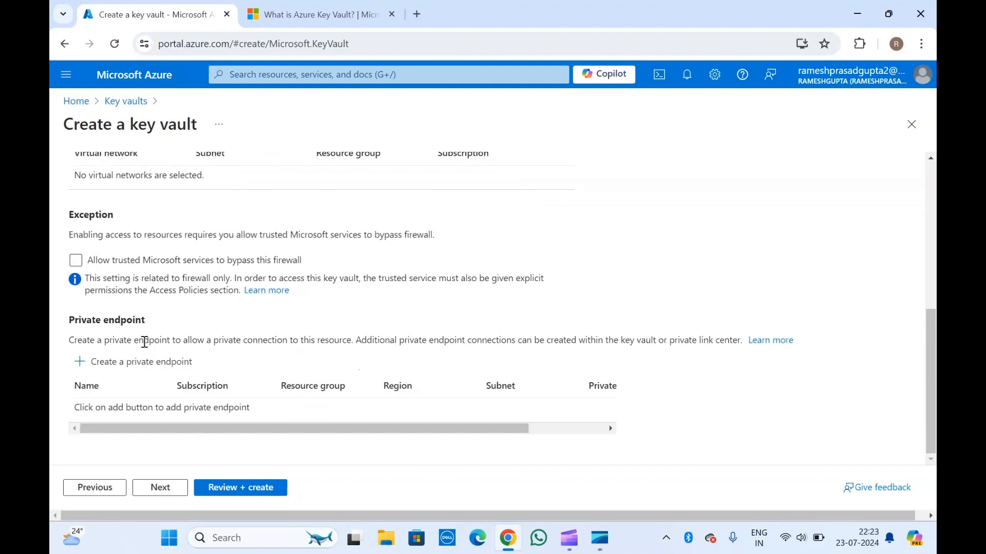
{"action": "scroll", "coordinate": [144, 342], "scroll_direction": "up", "scroll_amount": 3}
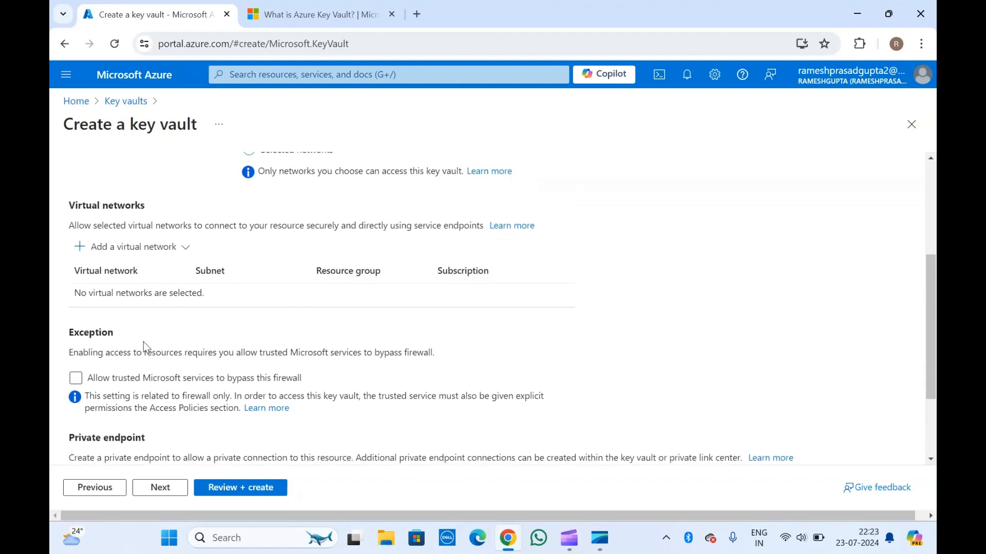
Check the options for adding a virtual network and read the description in the Virtual networks section
{"action": "left_click", "coordinate": [182, 251]}
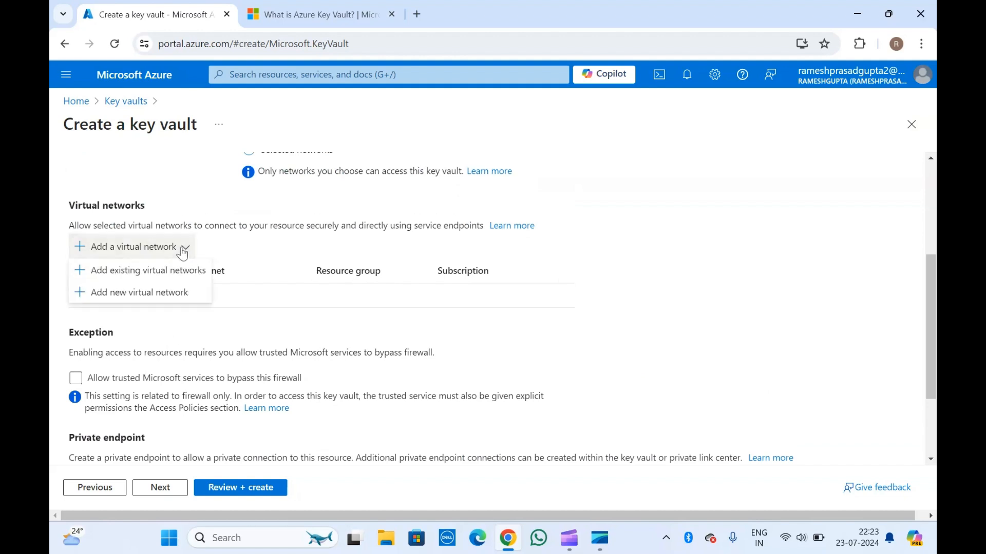
{"action": "left_click", "coordinate": [127, 201]}
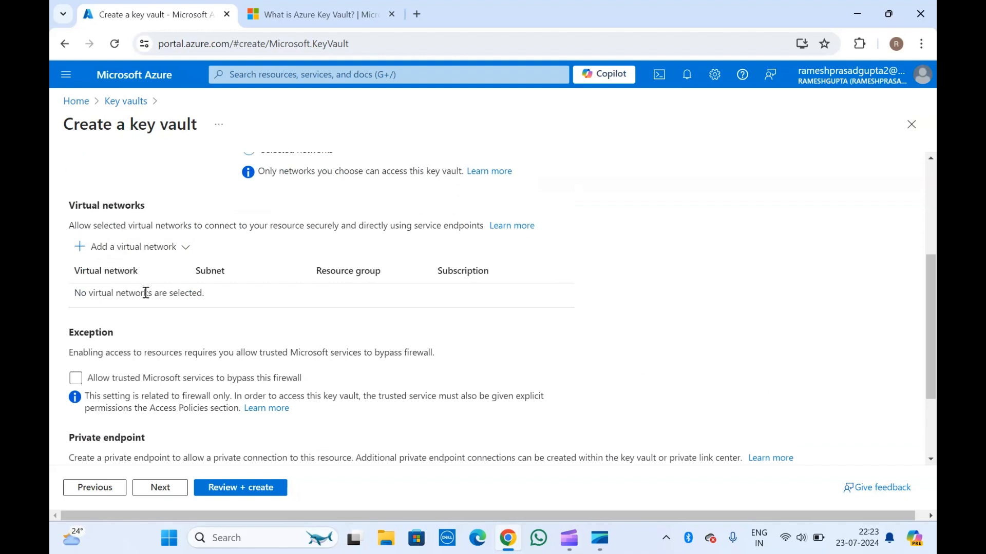
{"action": "left_click", "coordinate": [135, 250]}
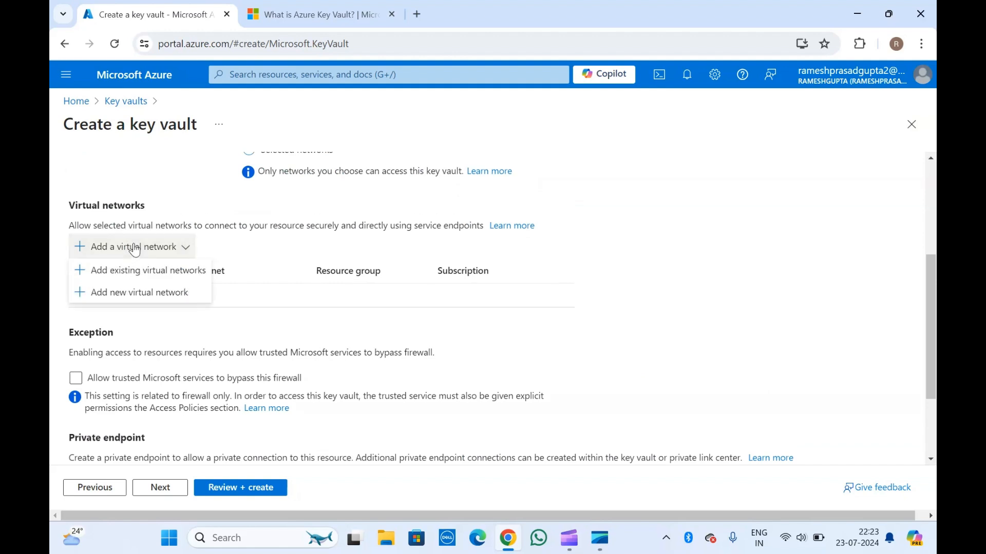
{"action": "left_click", "coordinate": [130, 218]}
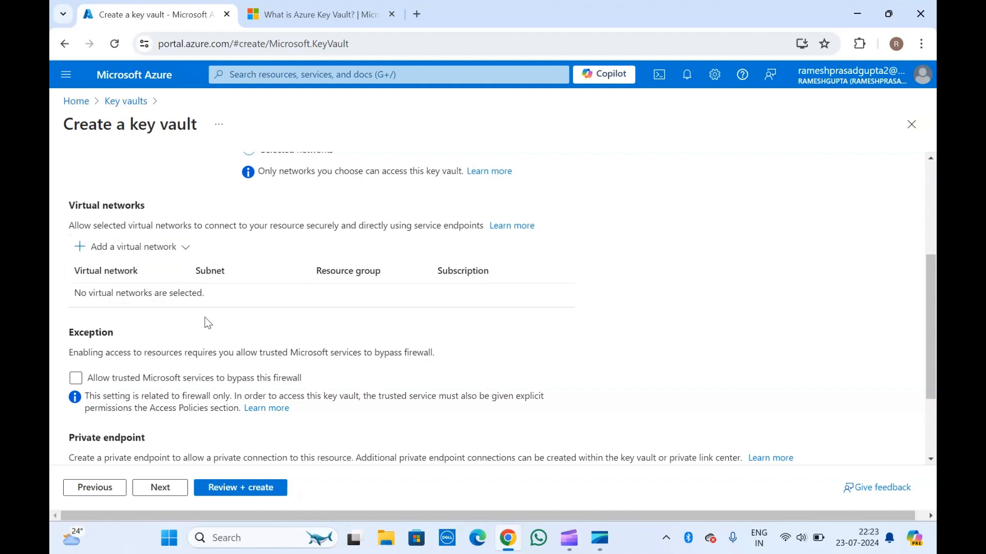
{"action": "double_click", "coordinate": [106, 206]}
{"action": "left_click_drag", "start_coordinate": [107, 205], "coordinate": [190, 224]}
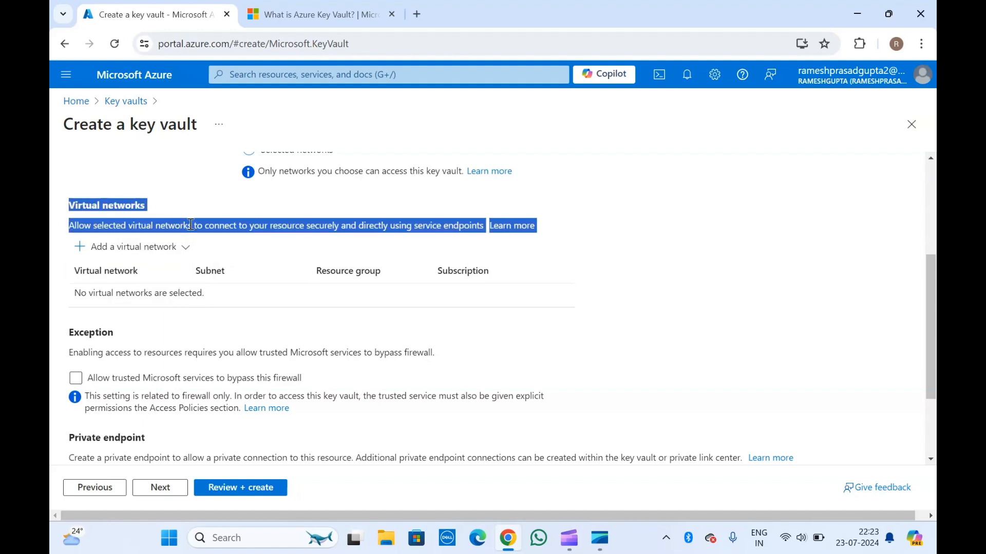
Start a new virtual network for the key vault, named keyvault, with address space 10.0.0.0/8
{"action": "left_click", "coordinate": [228, 229]}
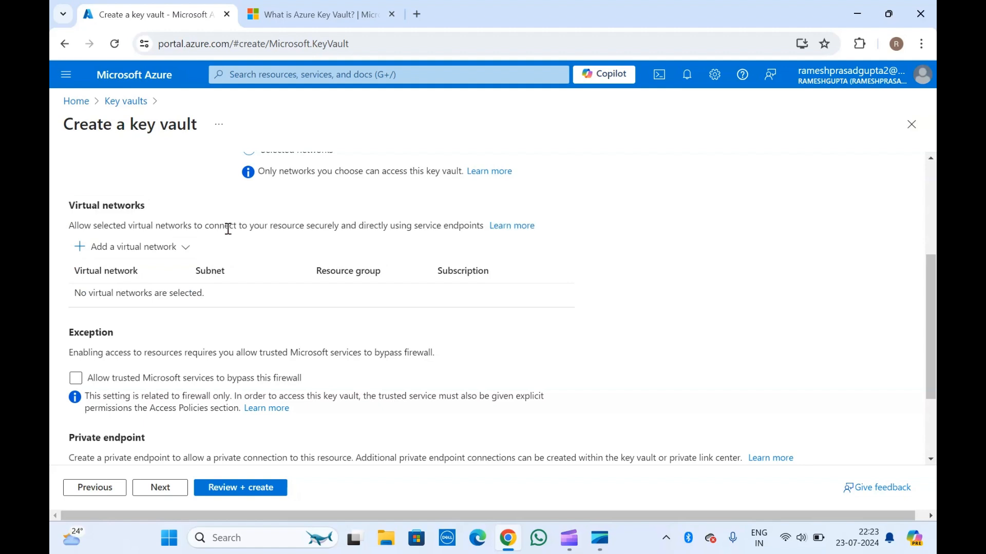
{"action": "left_click", "coordinate": [147, 247]}
{"action": "left_click", "coordinate": [135, 294]}
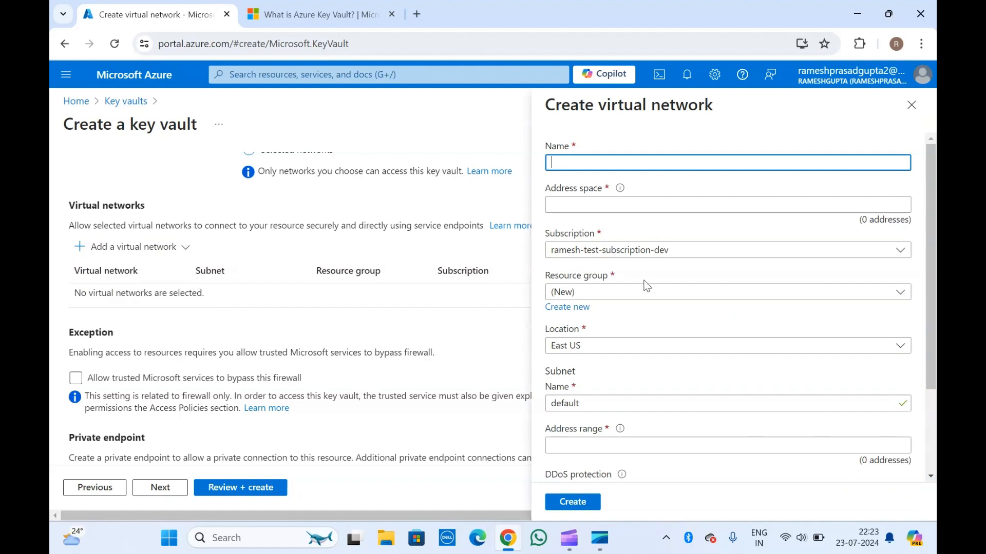
{"action": "scroll", "coordinate": [616, 358], "scroll_direction": "down", "scroll_amount": 2}
{"action": "mouse_move", "coordinate": [616, 359]}
{"action": "scroll", "coordinate": [616, 359], "scroll_direction": "up", "scroll_amount": 2}
{"action": "type", "text": "keyvault"}
{"action": "left_click", "coordinate": [589, 202]}
{"action": "type", "text": "10.0.0.0"}
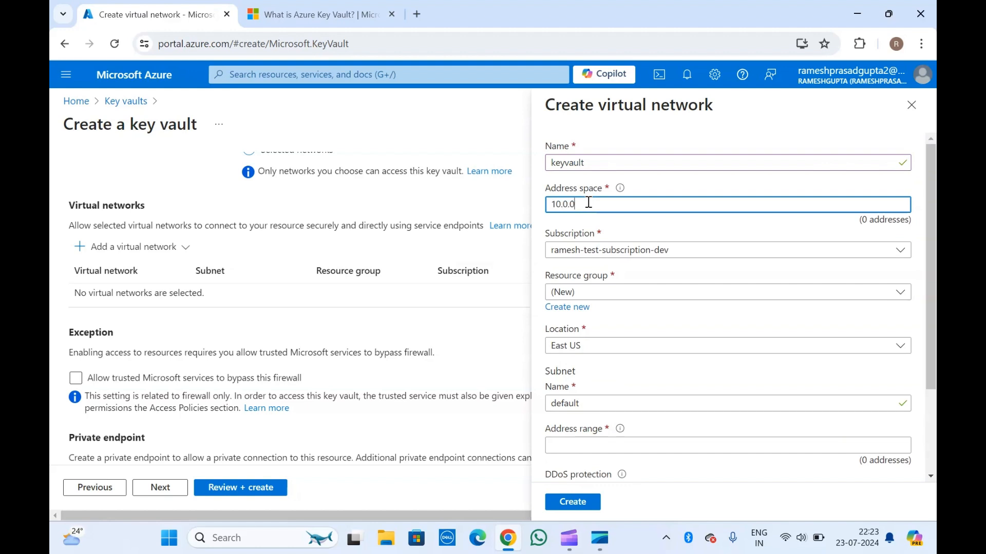
{"action": "type", "text": "/8"}
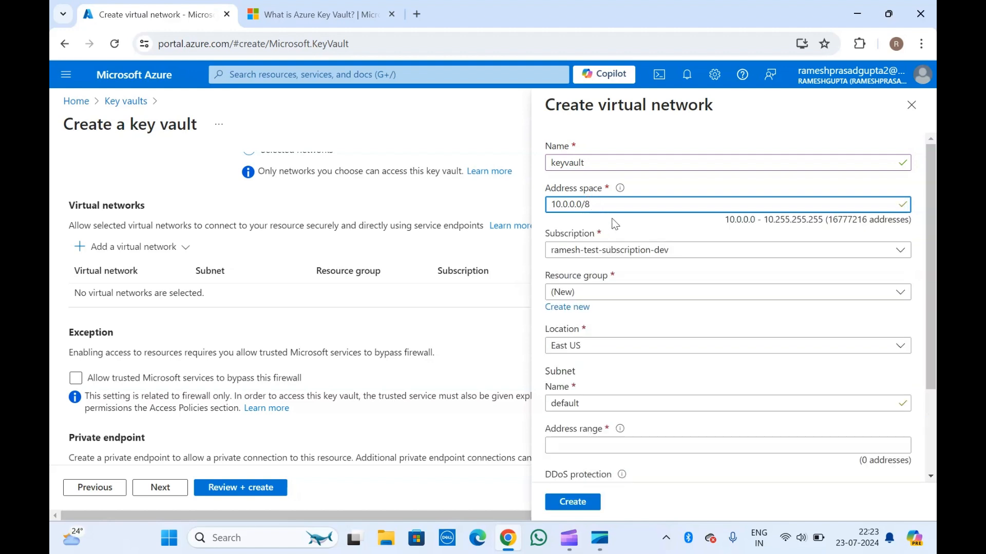
Try to choose an existing resource group for the new virtual network
{"action": "scroll", "coordinate": [612, 223], "scroll_direction": "down", "scroll_amount": 1}
{"action": "scroll", "coordinate": [612, 224], "scroll_direction": "down", "scroll_amount": 1}
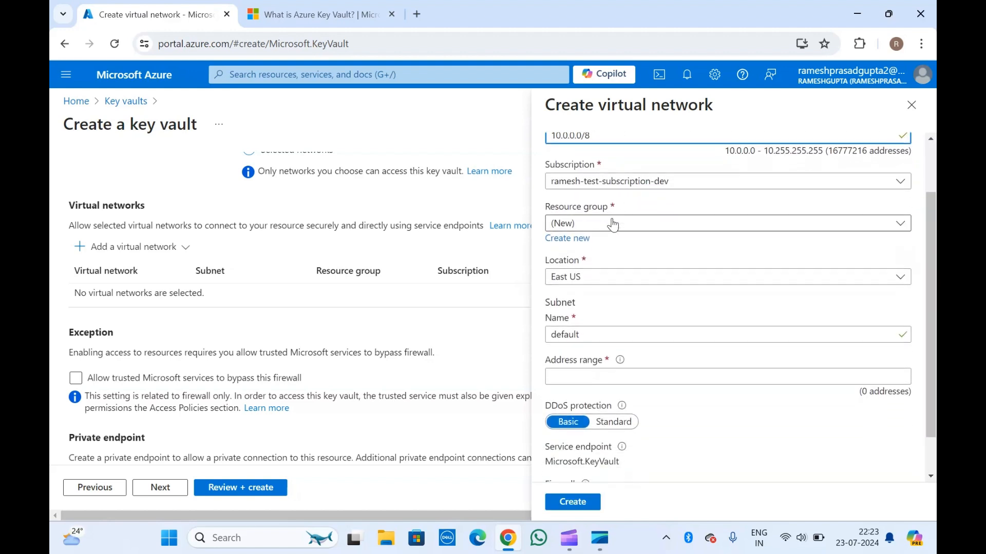
{"action": "left_click", "coordinate": [592, 226]}
{"action": "left_click", "coordinate": [575, 270]}
Set the default subnet's address range to 10.0.0.0/24 and try to create the virtual network
{"action": "scroll", "coordinate": [585, 264], "scroll_direction": "down", "scroll_amount": 1}
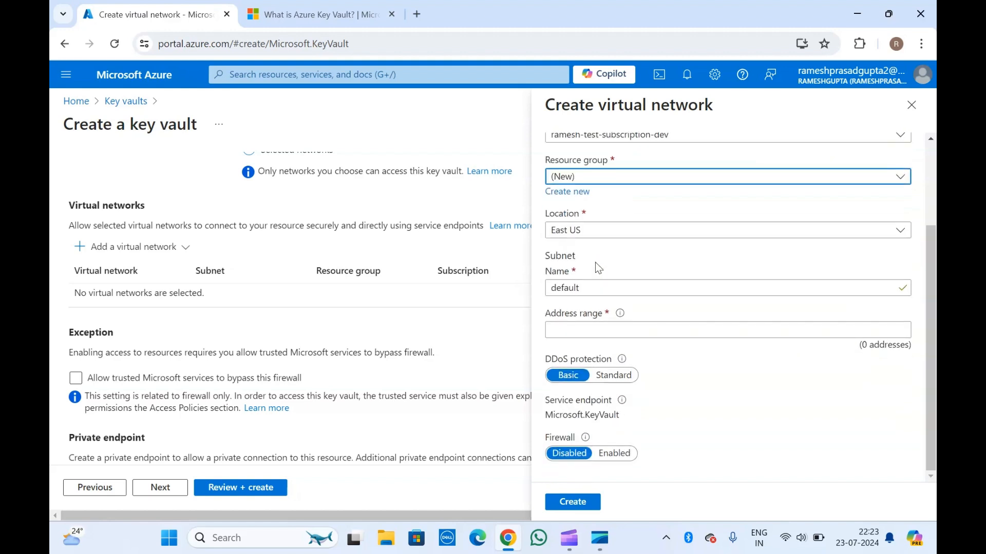
{"action": "left_click", "coordinate": [587, 332]}
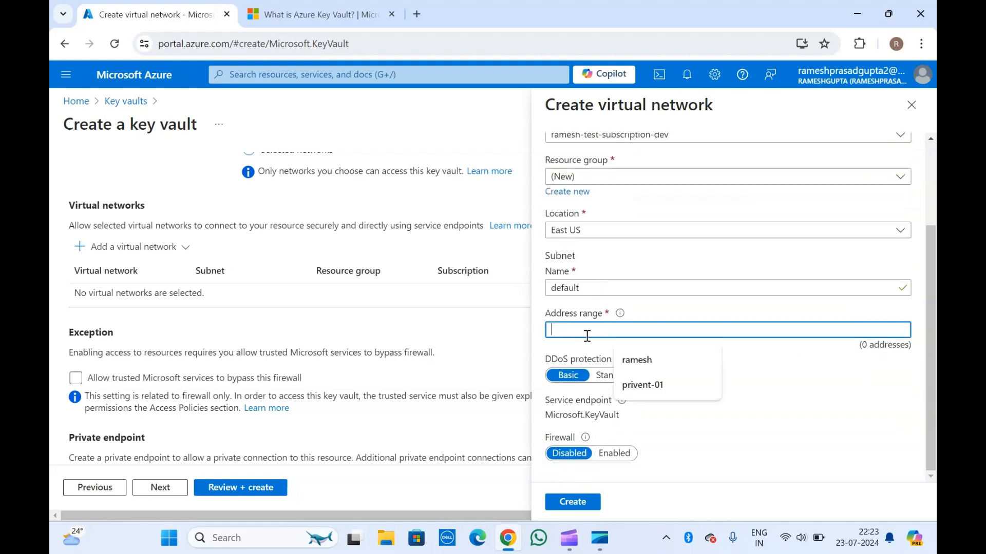
{"action": "type", "text": "10"}
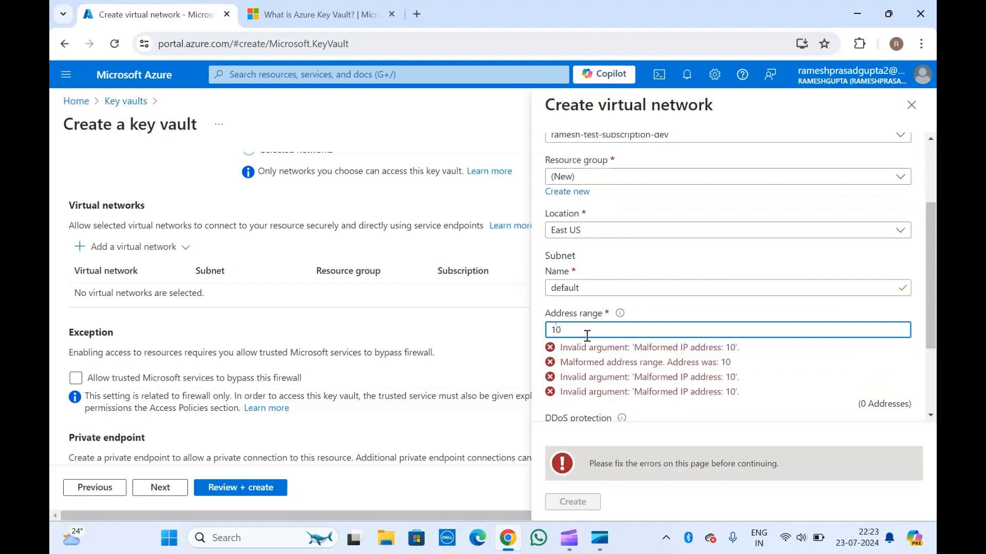
{"action": "type", "text": ".0.0../24"}
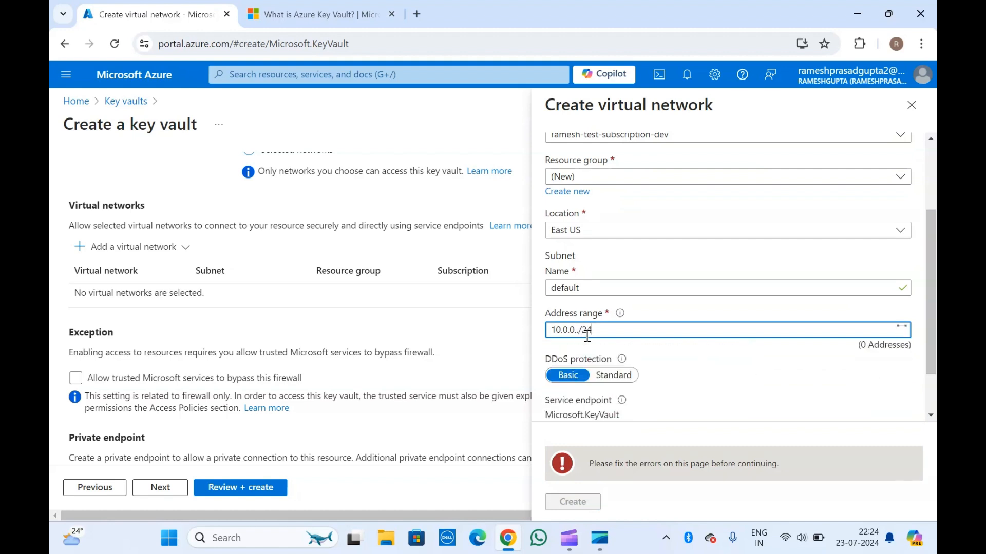
{"action": "key", "text": "BackSpace"}
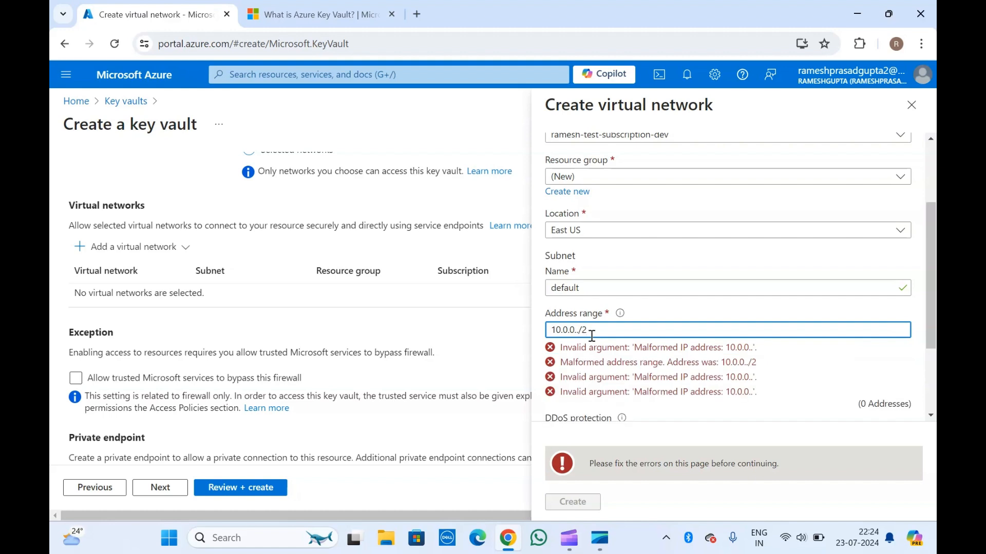
{"action": "type", "text": "0/2"}
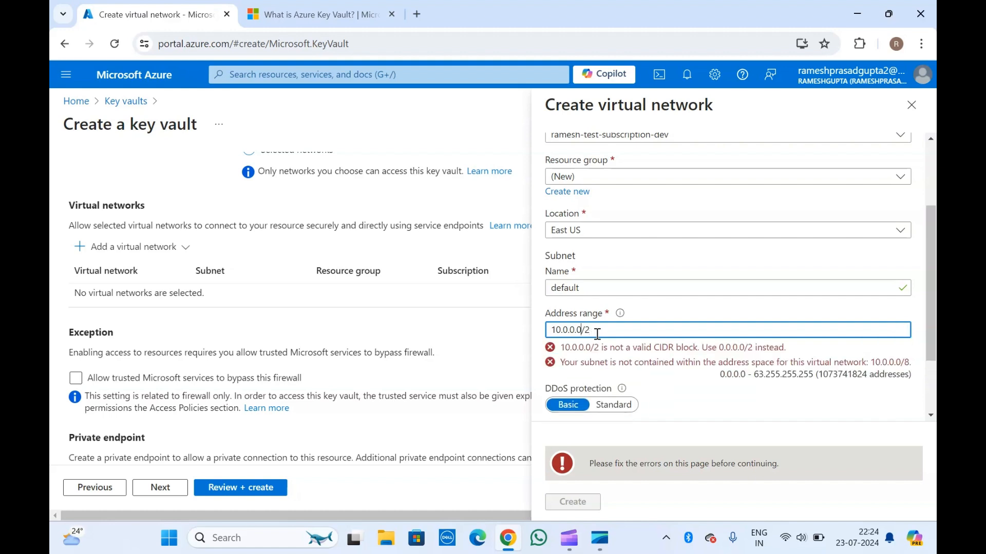
{"action": "type", "text": "4"}
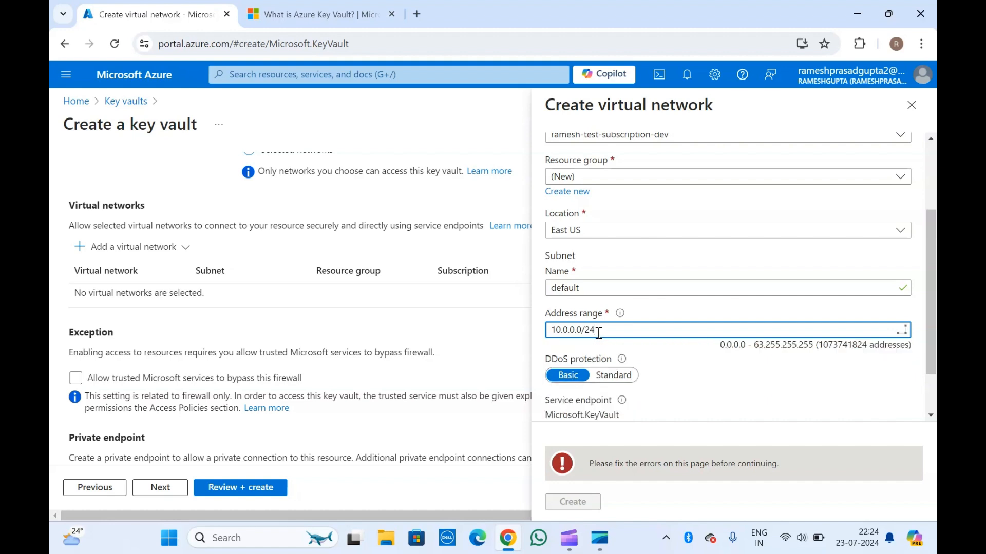
{"action": "left_click", "coordinate": [574, 503]}
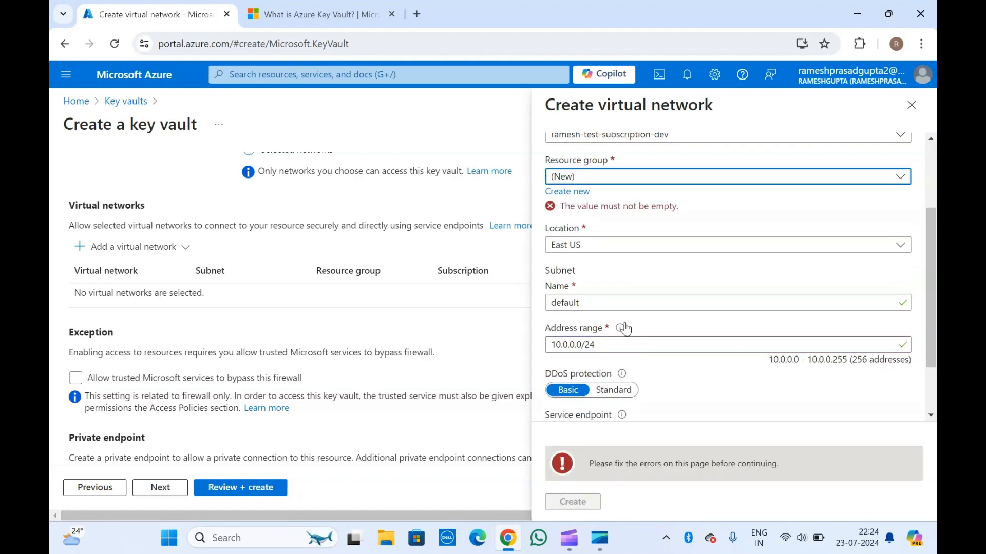
Assign a new resource group named ado-01 to the virtual network and create the network
{"action": "scroll", "coordinate": [622, 326], "scroll_direction": "up", "scroll_amount": 2}
{"action": "left_click", "coordinate": [570, 307]}
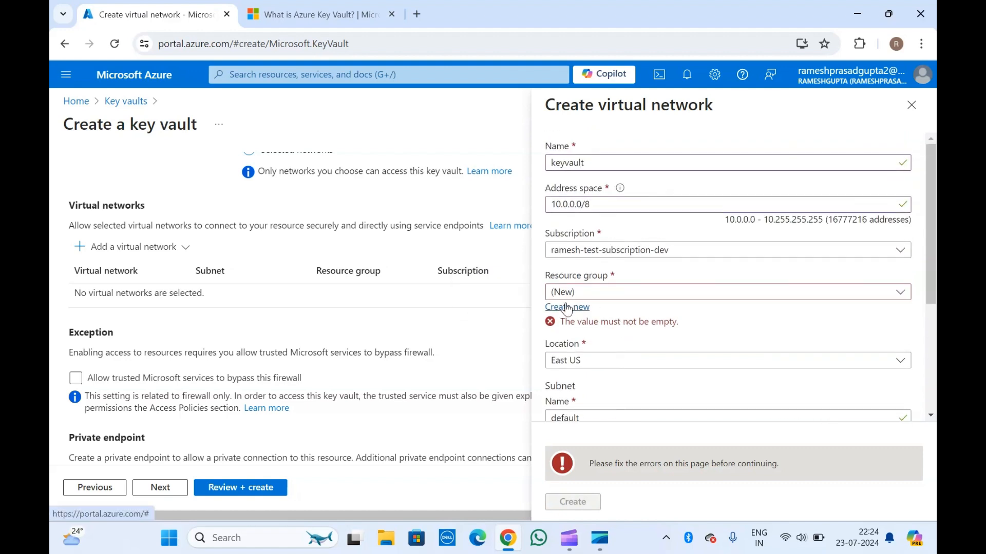
{"action": "type", "text": "a"}
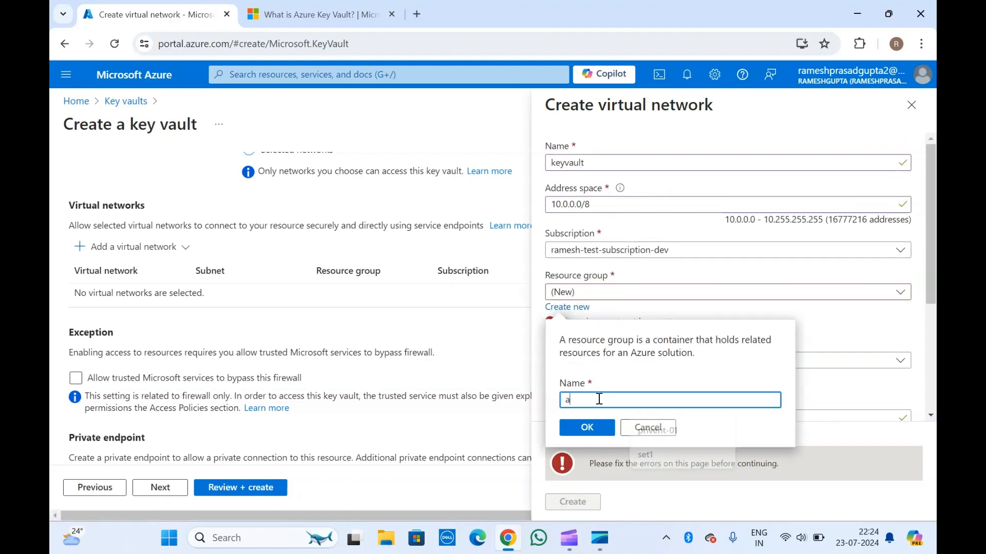
{"action": "type", "text": "do-01"}
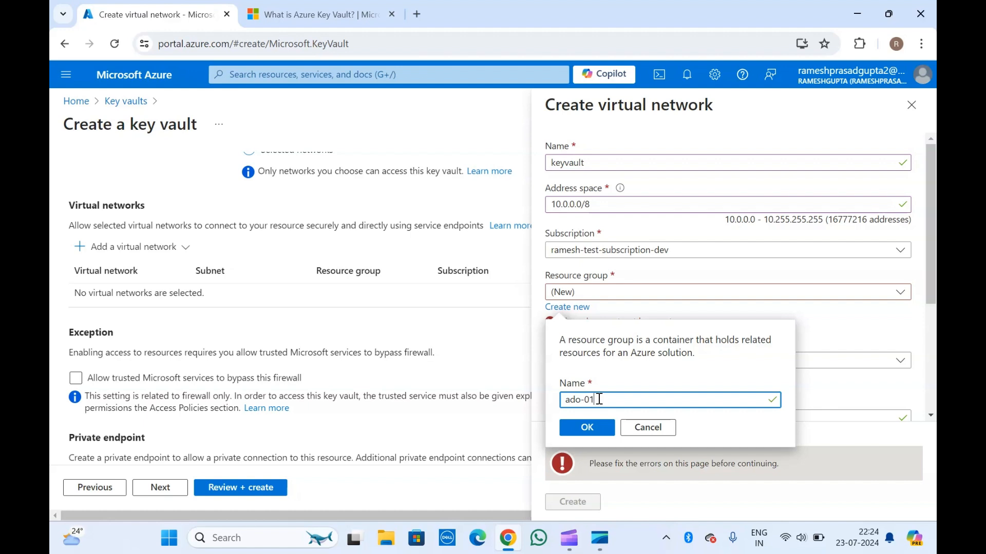
{"action": "left_click", "coordinate": [595, 429]}
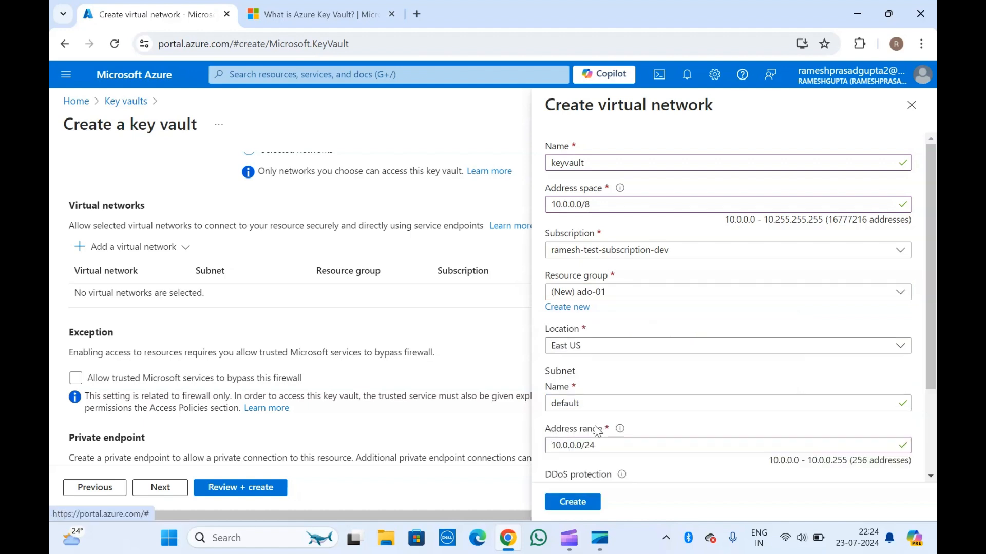
{"action": "left_click", "coordinate": [575, 507]}
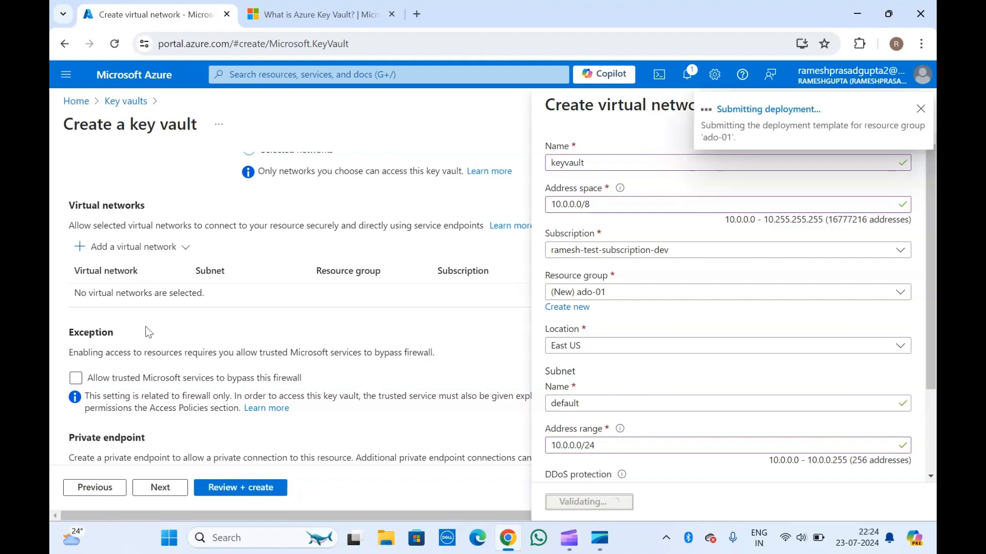
Close the virtual network form, review the key vault's networking settings and dismiss the deployment notification
{"action": "scroll", "coordinate": [208, 256], "scroll_direction": "up", "scroll_amount": 2}
{"action": "scroll", "coordinate": [208, 257], "scroll_direction": "up", "scroll_amount": 2}
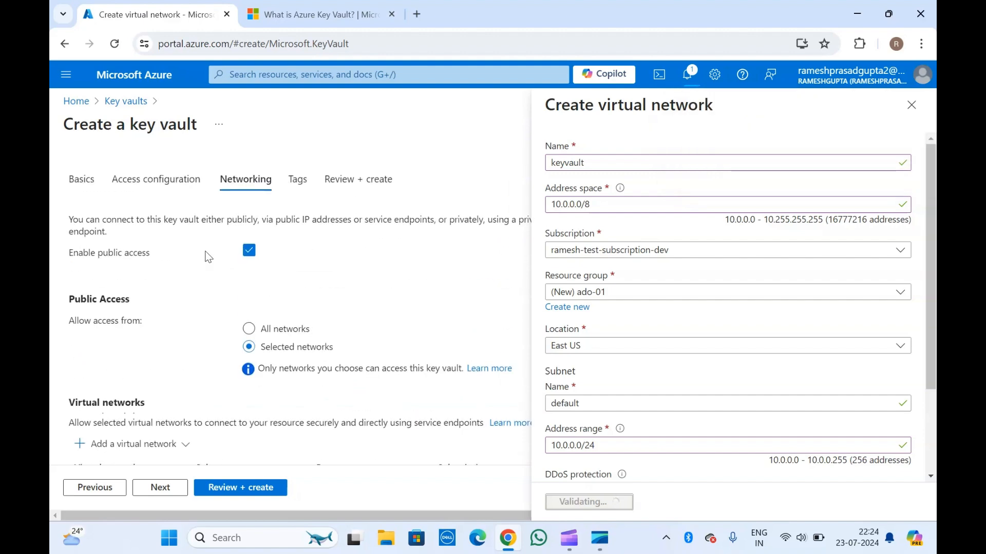
{"action": "scroll", "coordinate": [208, 256], "scroll_direction": "down", "scroll_amount": 1}
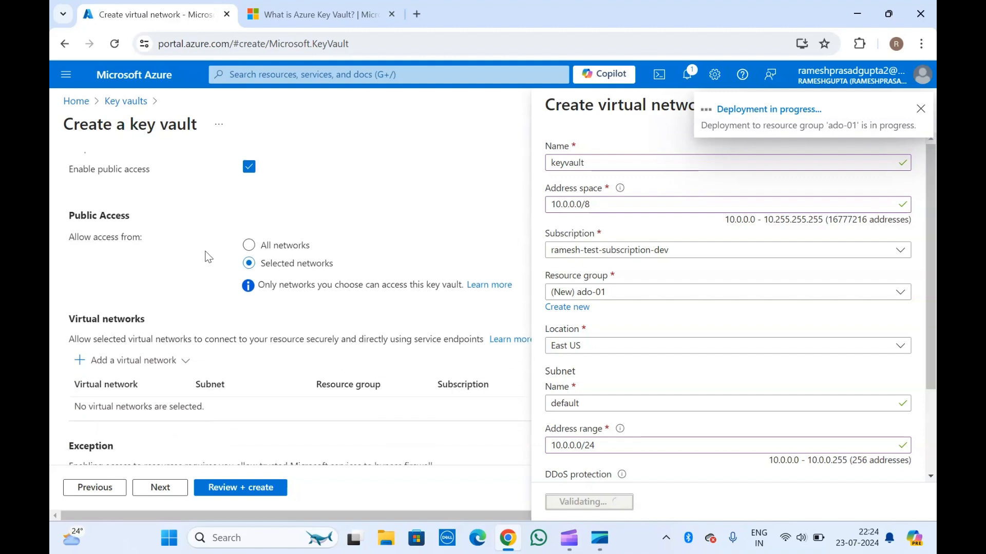
{"action": "scroll", "coordinate": [207, 257], "scroll_direction": "down", "scroll_amount": 4}
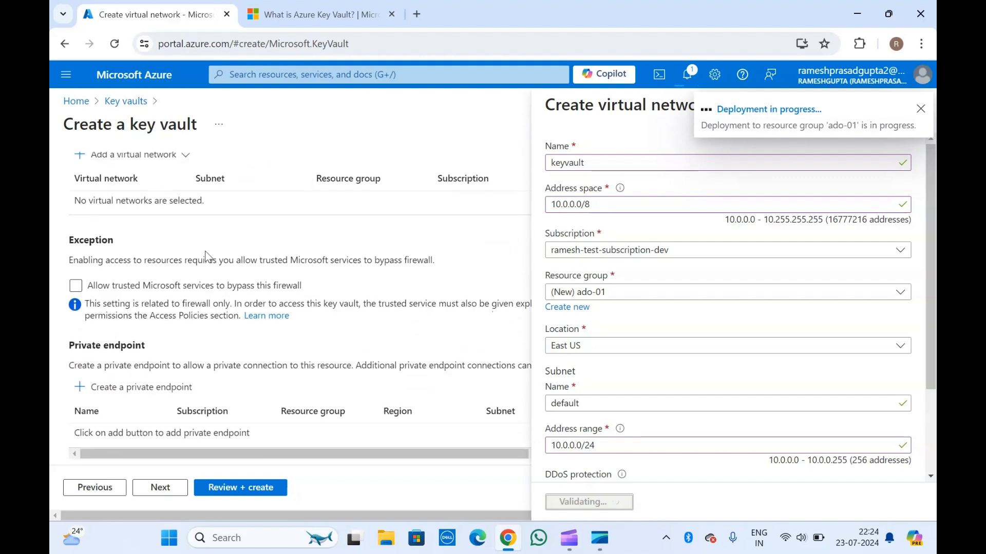
{"action": "scroll", "coordinate": [208, 257], "scroll_direction": "down", "scroll_amount": 1}
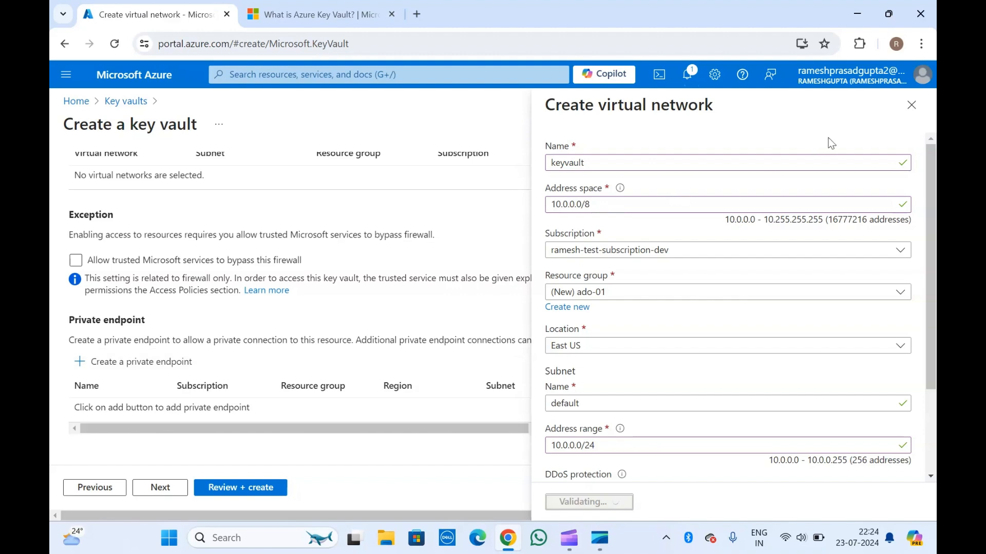
{"action": "left_click", "coordinate": [911, 105]}
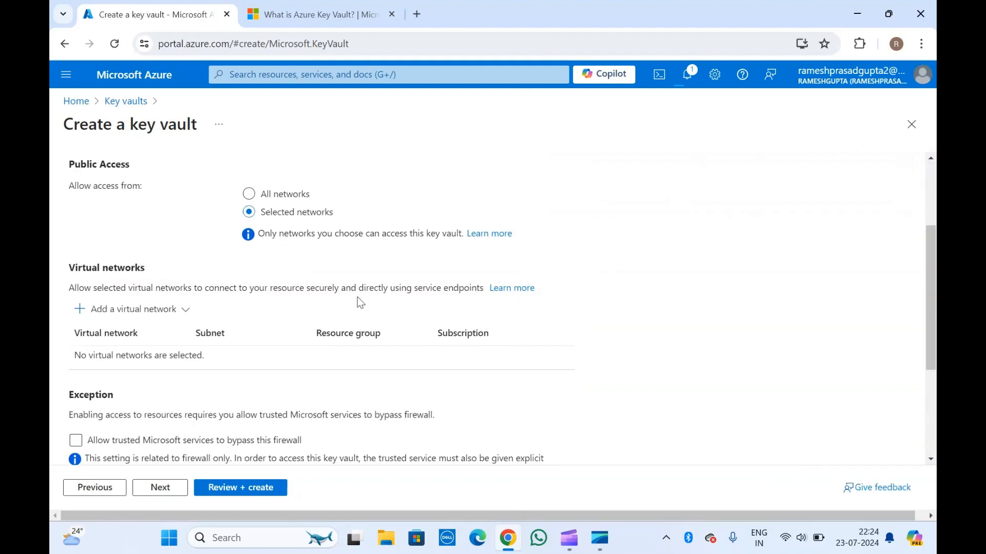
{"action": "scroll", "coordinate": [198, 373], "scroll_direction": "up", "scroll_amount": 3}
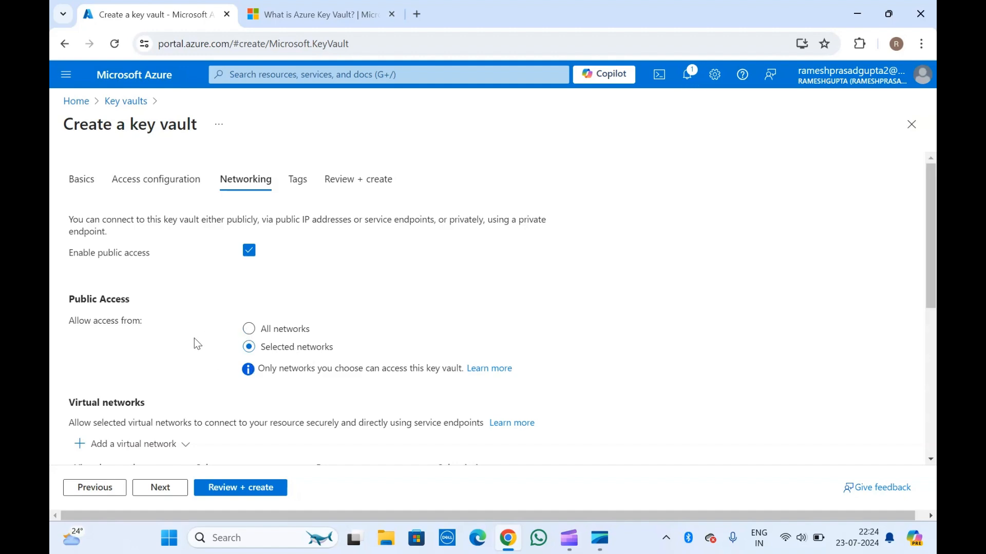
{"action": "scroll", "coordinate": [194, 338], "scroll_direction": "down", "scroll_amount": 6}
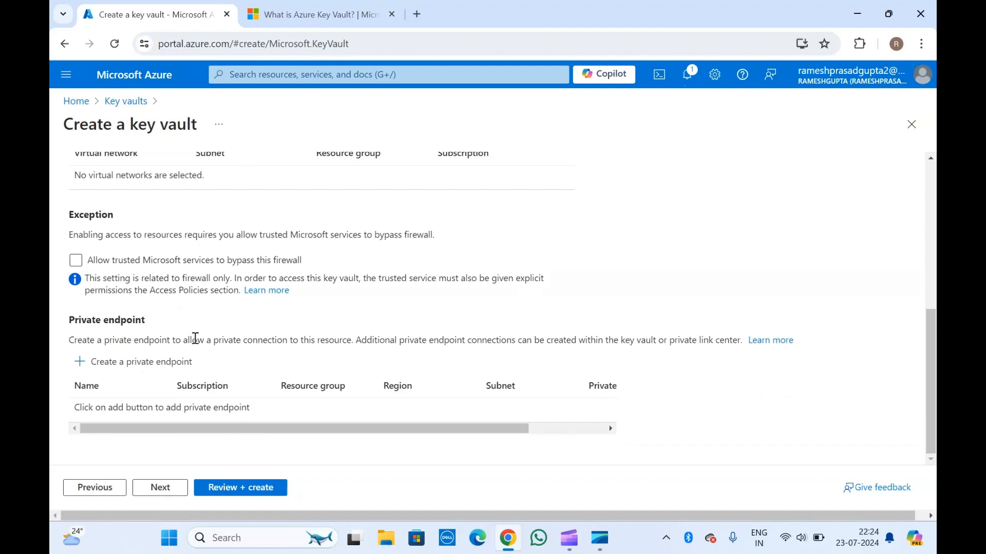
{"action": "scroll", "coordinate": [195, 339], "scroll_direction": "up", "scroll_amount": 6}
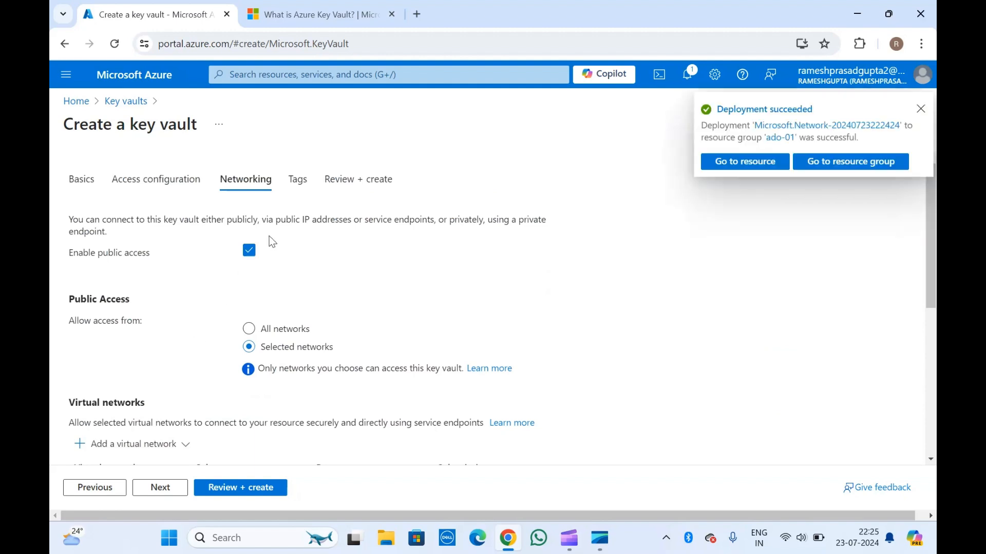
{"action": "left_click", "coordinate": [920, 108]}
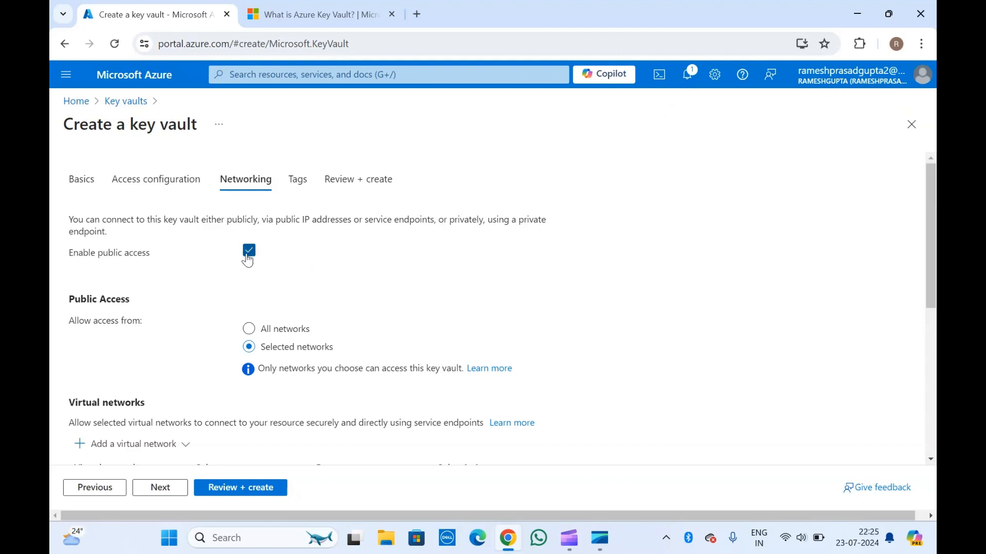
Add the existing virtual network keyvault with its default subnet to the key vault's allowed networks
{"action": "scroll", "coordinate": [133, 277], "scroll_direction": "down", "scroll_amount": 2}
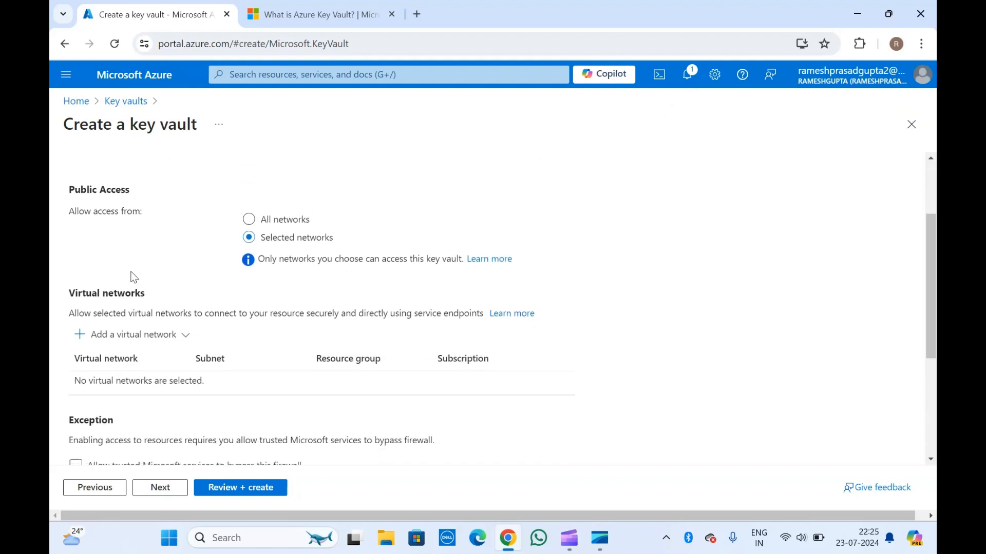
{"action": "left_click", "coordinate": [128, 335]}
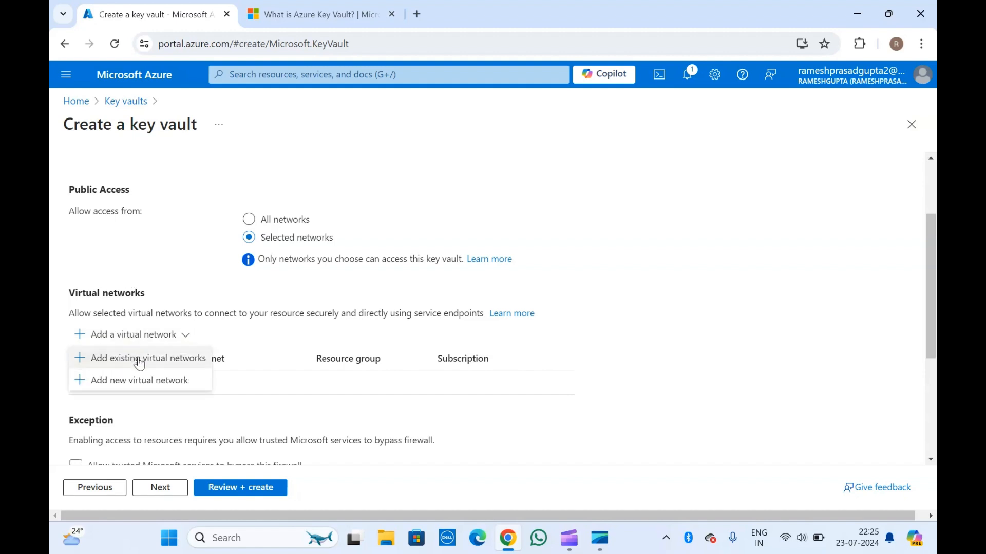
{"action": "left_click", "coordinate": [137, 356]}
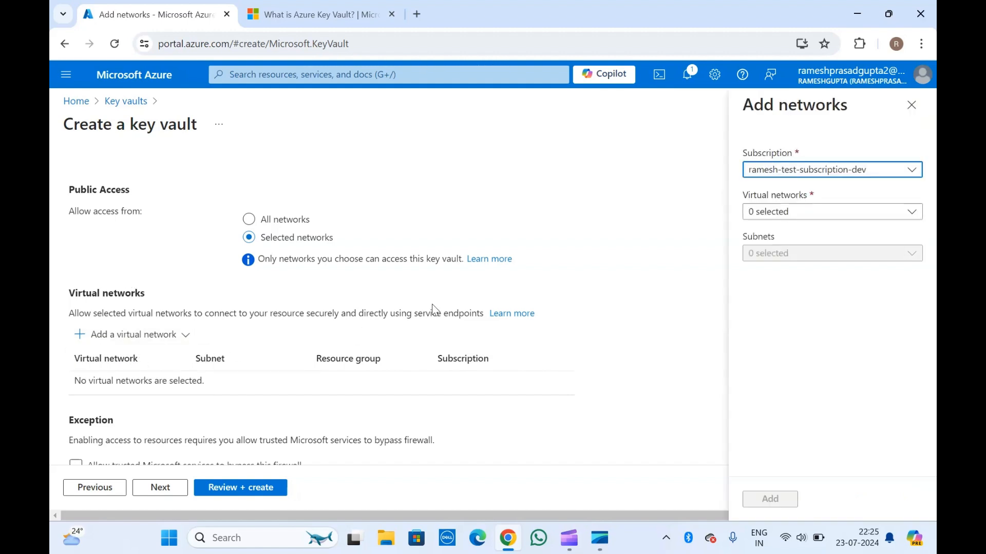
{"action": "left_click", "coordinate": [802, 213]}
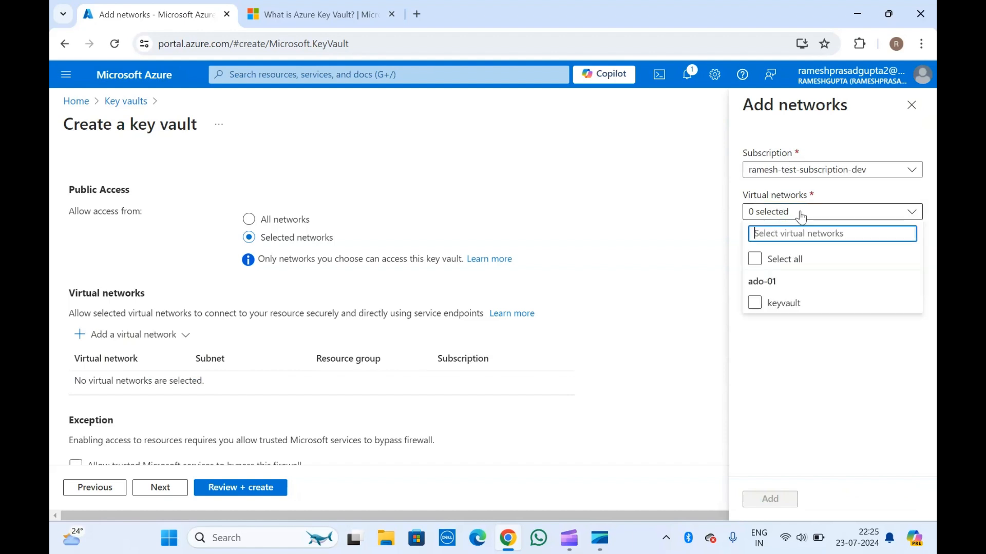
{"action": "left_click", "coordinate": [783, 302]}
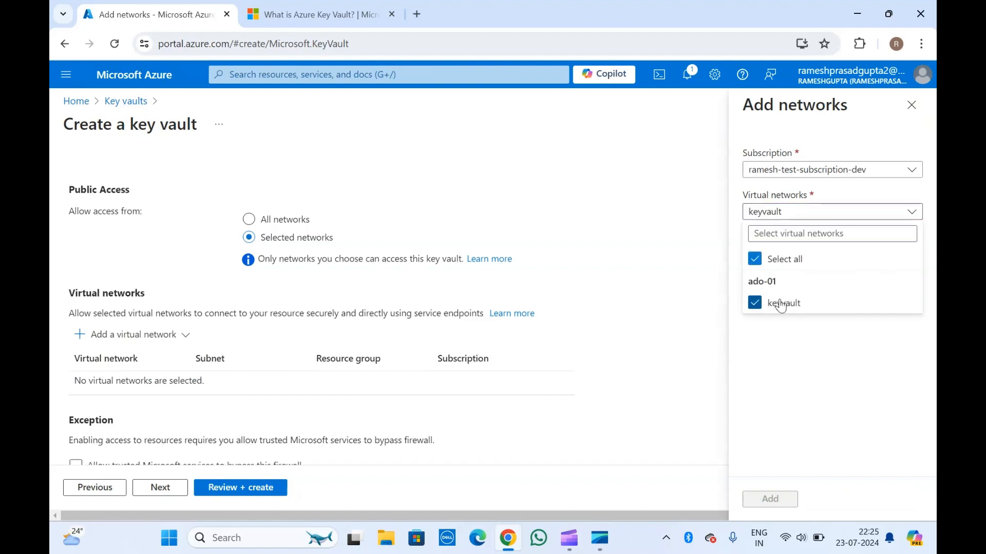
{"action": "left_click", "coordinate": [791, 360]}
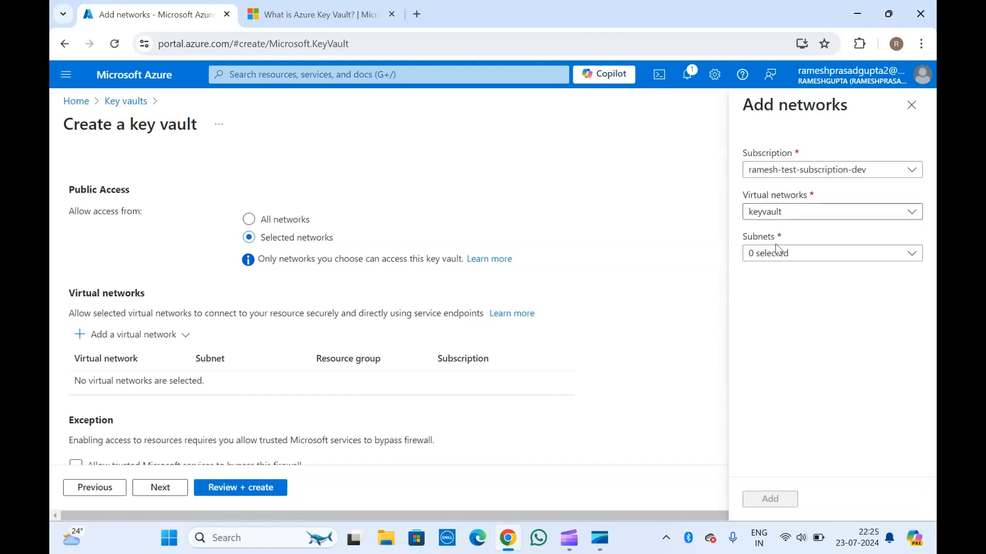
{"action": "left_click", "coordinate": [776, 259]}
{"action": "left_click", "coordinate": [781, 346]}
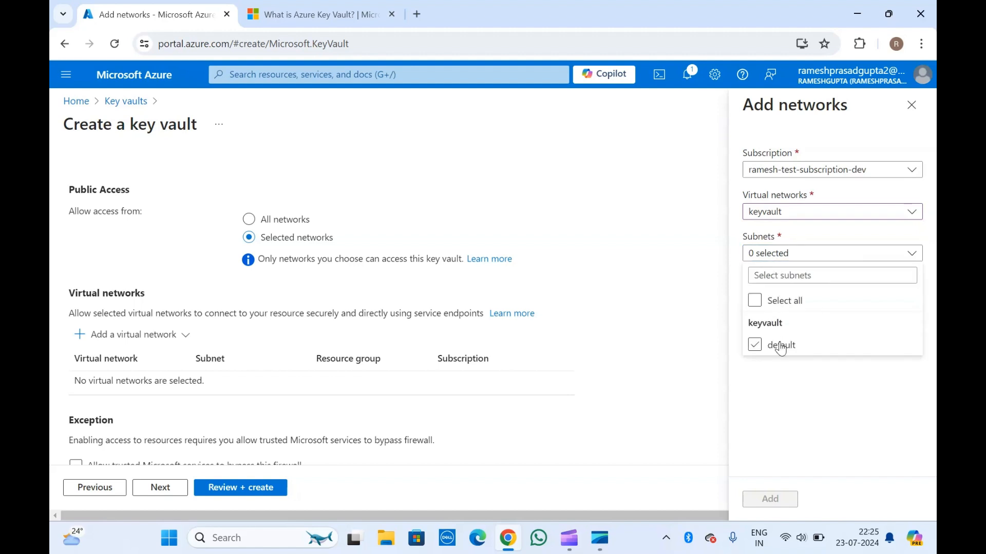
{"action": "left_click", "coordinate": [776, 498]}
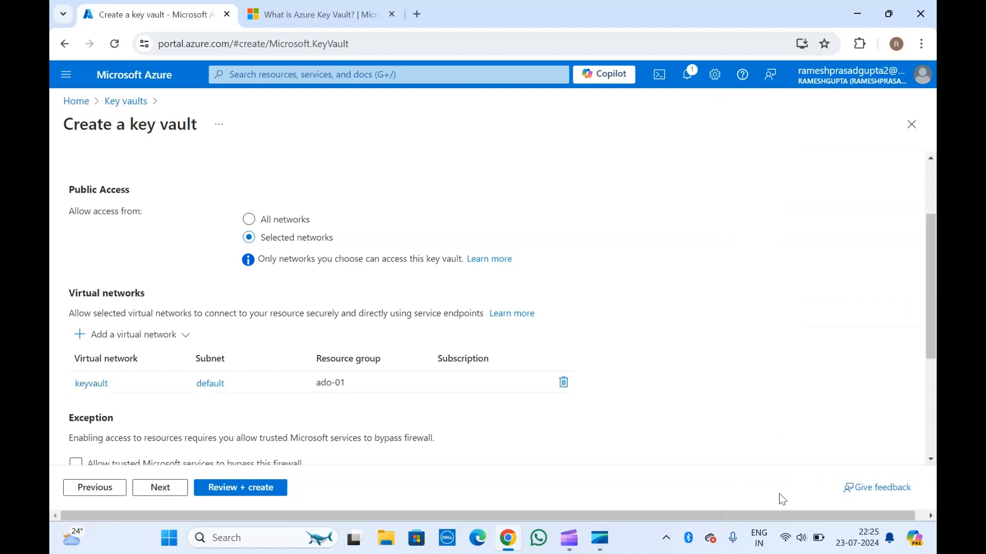
Examine the key vault's public access, virtual network, firewall exception and private endpoint settings
{"action": "scroll", "coordinate": [318, 404], "scroll_direction": "down", "scroll_amount": 1}
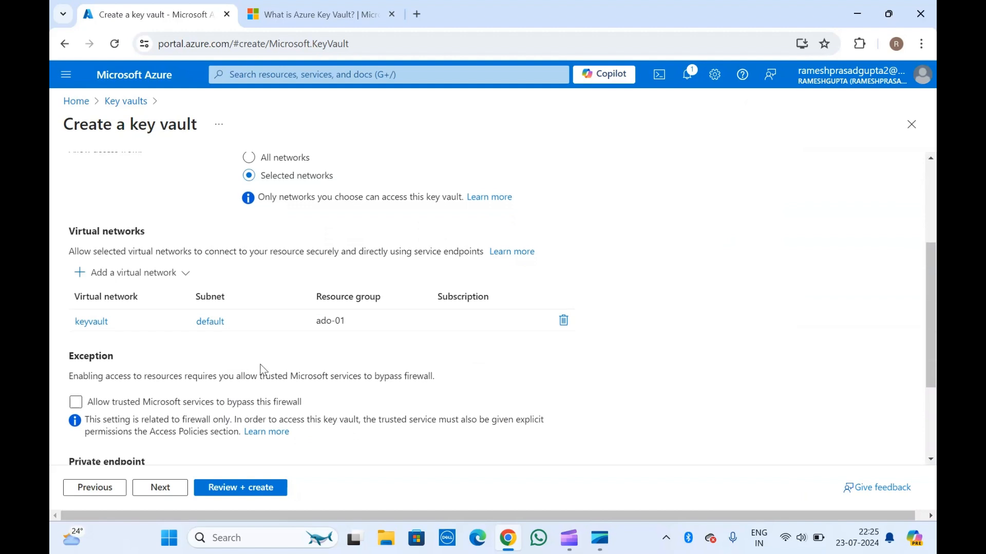
{"action": "triple_click", "coordinate": [93, 231]}
{"action": "left_click_drag", "start_coordinate": [92, 231], "coordinate": [152, 239]}
{"action": "left_click", "coordinate": [152, 239]}
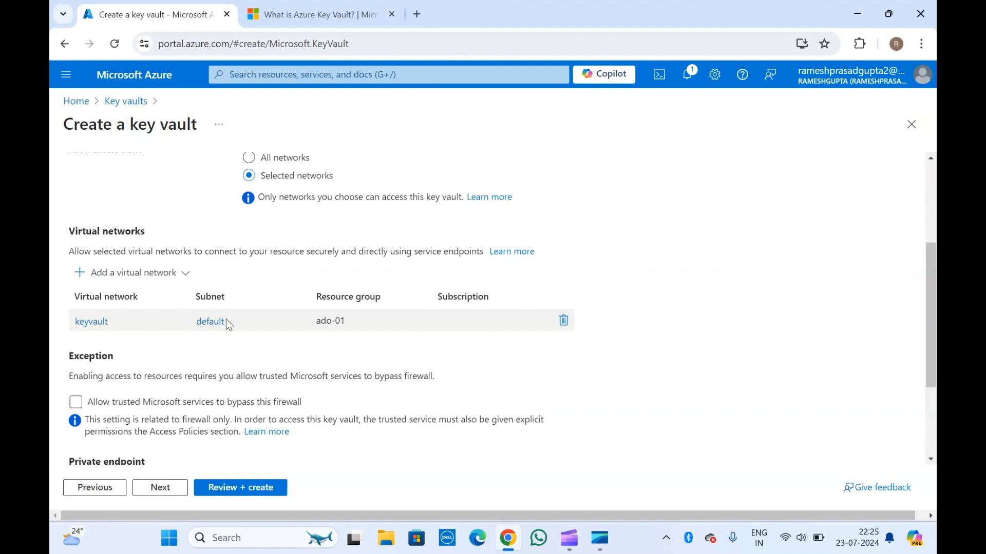
{"action": "scroll", "coordinate": [180, 204], "scroll_direction": "up", "scroll_amount": 2}
{"action": "scroll", "coordinate": [179, 204], "scroll_direction": "down", "scroll_amount": 4}
{"action": "scroll", "coordinate": [179, 204], "scroll_direction": "up", "scroll_amount": 3}
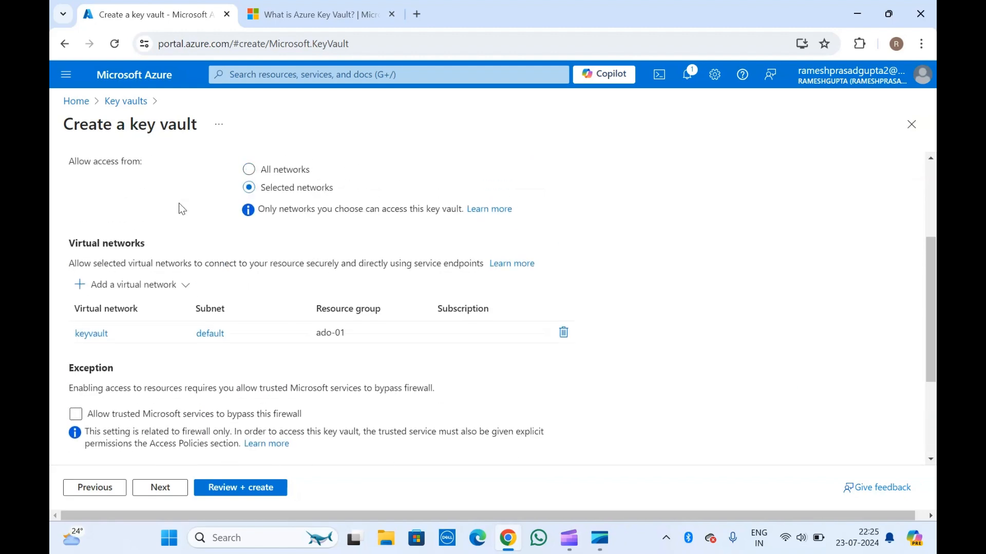
{"action": "scroll", "coordinate": [179, 204], "scroll_direction": "down", "scroll_amount": 3}
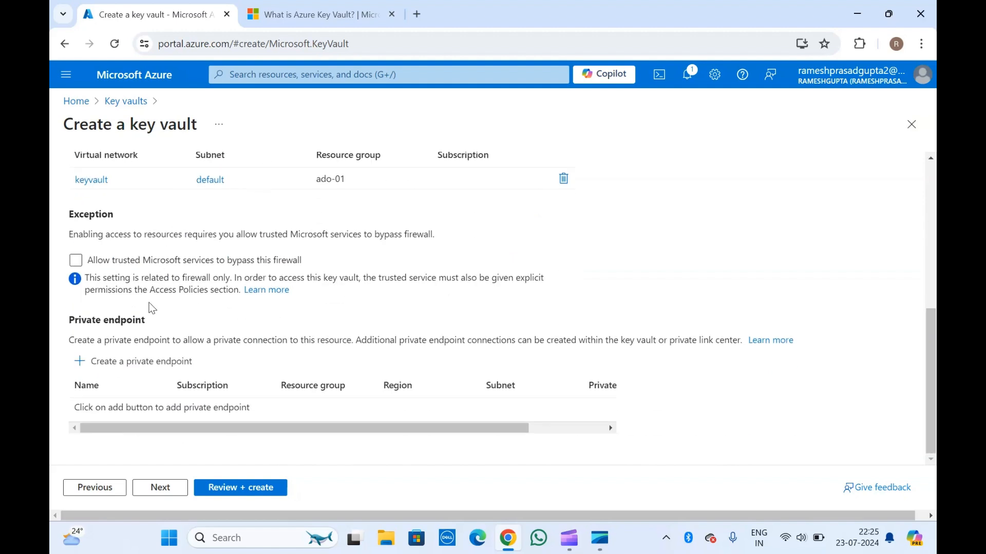
{"action": "scroll", "coordinate": [179, 372], "scroll_direction": "up", "scroll_amount": 4}
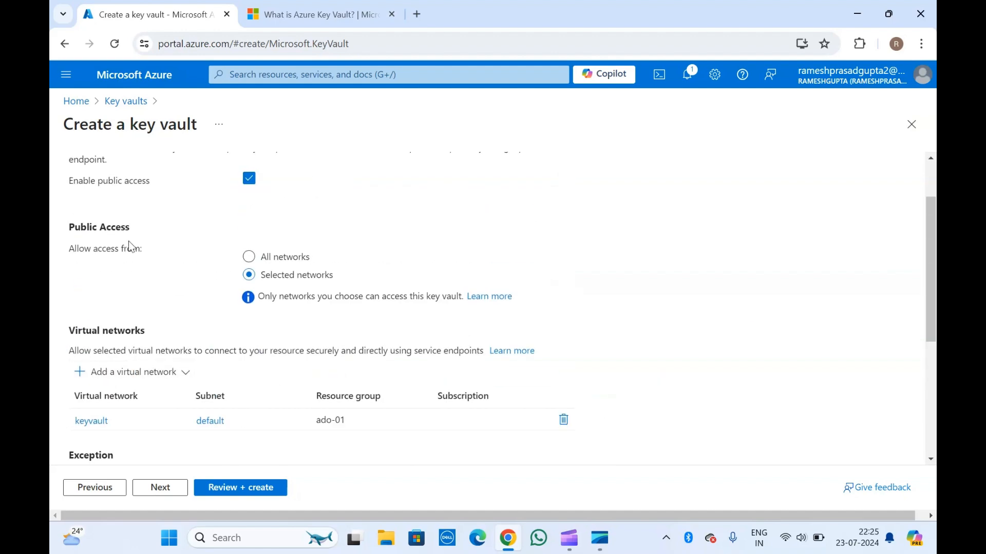
{"action": "scroll", "coordinate": [128, 244], "scroll_direction": "down", "scroll_amount": 2}
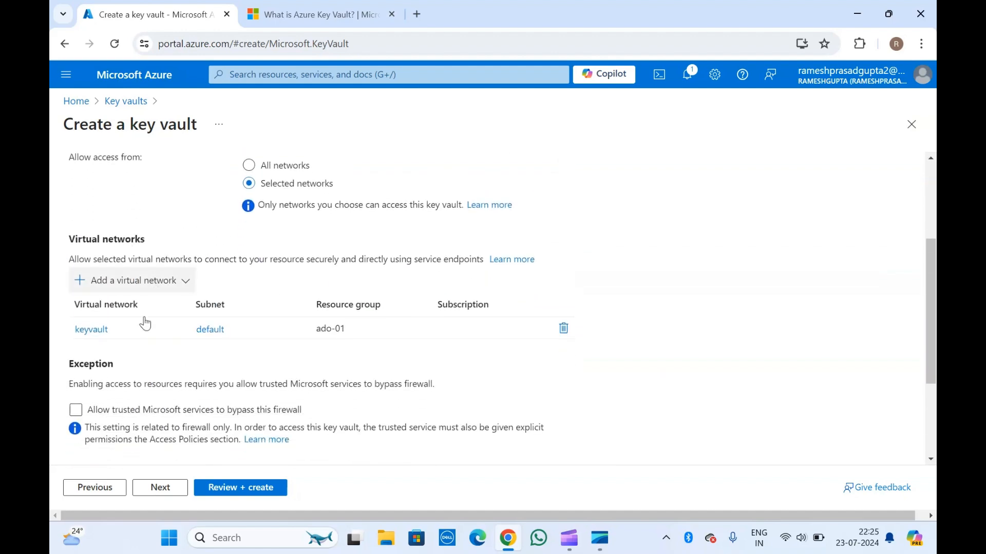
{"action": "scroll", "coordinate": [261, 199], "scroll_direction": "up", "scroll_amount": 3}
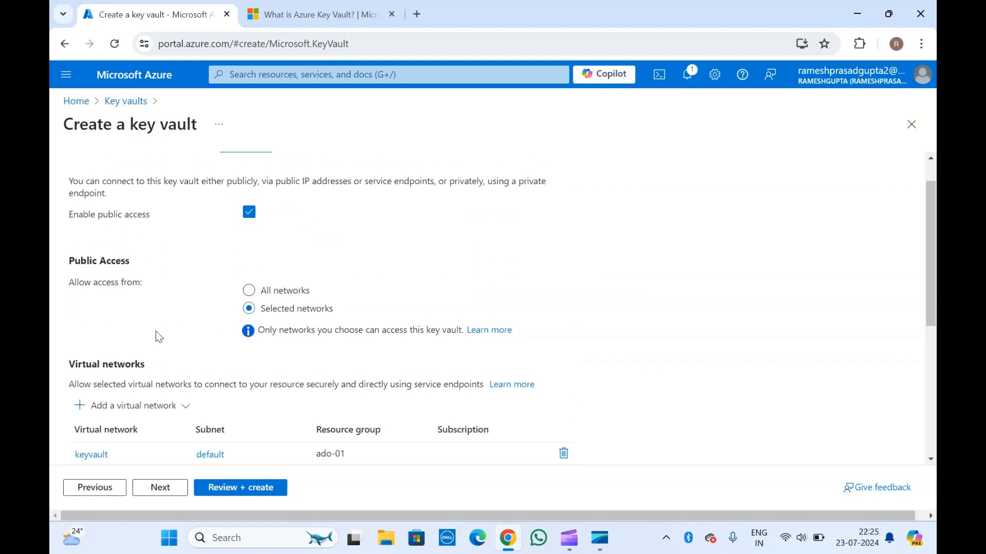
{"action": "scroll", "coordinate": [156, 333], "scroll_direction": "down", "scroll_amount": 4}
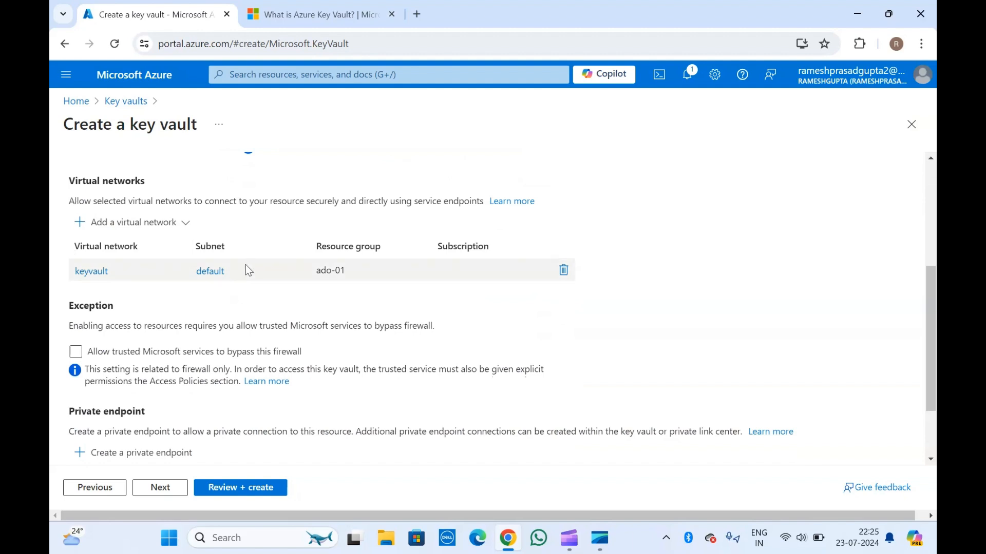
{"action": "scroll", "coordinate": [190, 359], "scroll_direction": "down", "scroll_amount": 2}
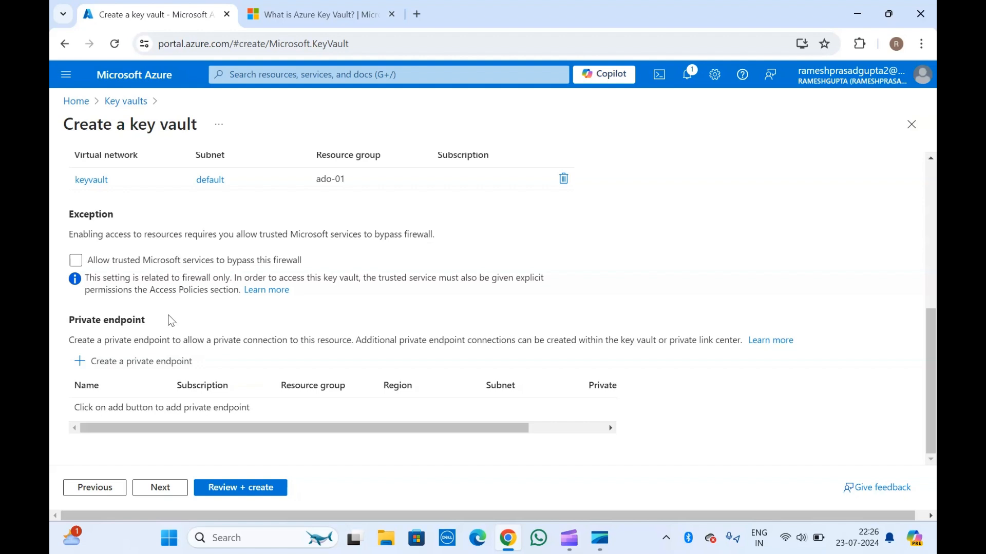
{"action": "scroll", "coordinate": [172, 320], "scroll_direction": "up", "scroll_amount": 3}
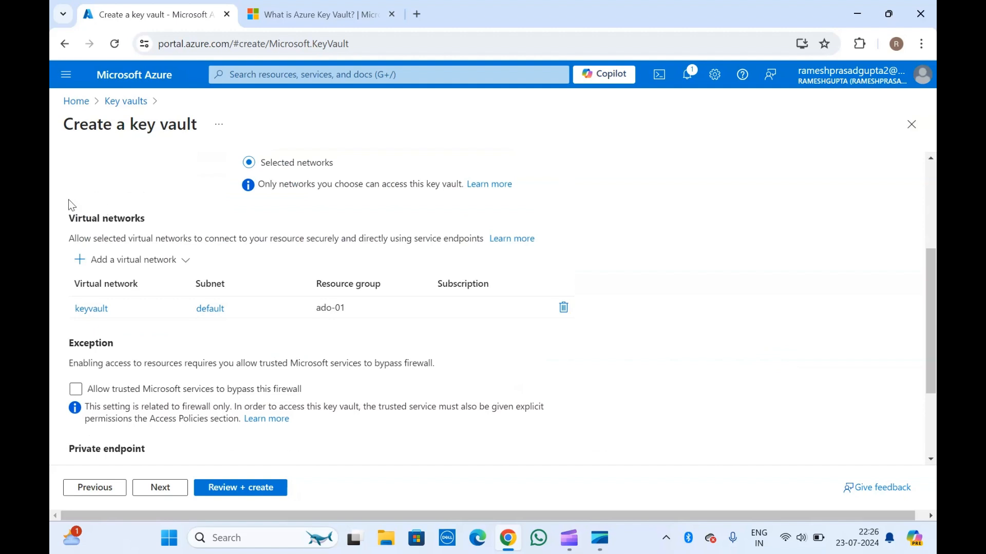
{"action": "left_click_drag", "start_coordinate": [58, 207], "coordinate": [215, 334]}
{"action": "scroll", "coordinate": [215, 334], "scroll_direction": "up", "scroll_amount": 3}
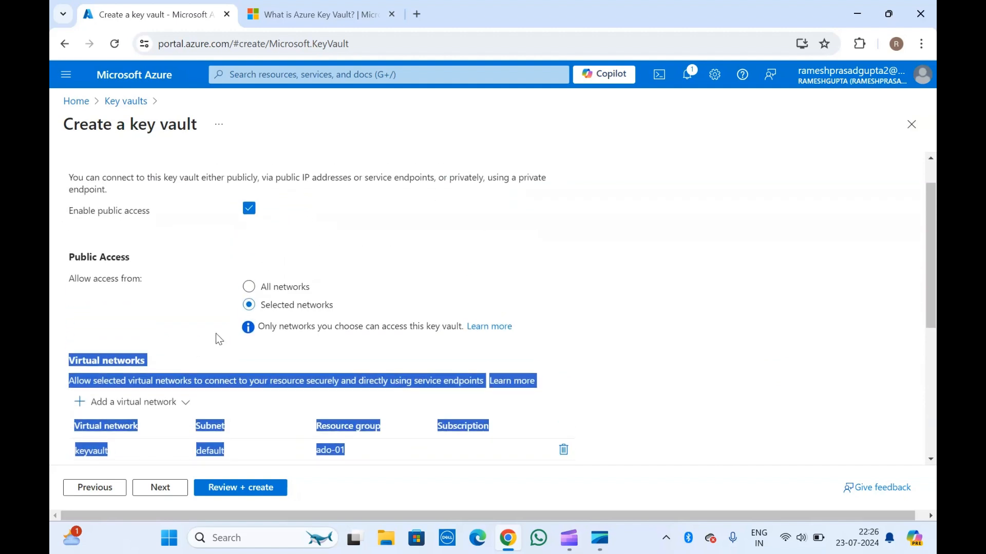
{"action": "left_click", "coordinate": [125, 289]}
{"action": "scroll", "coordinate": [125, 288], "scroll_direction": "down", "scroll_amount": 2}
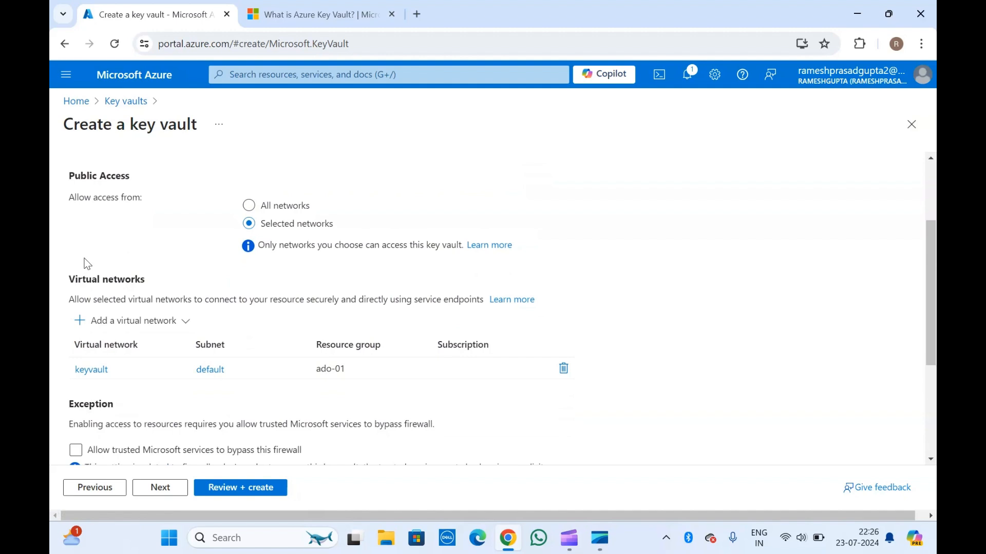
{"action": "scroll", "coordinate": [85, 257], "scroll_direction": "down", "scroll_amount": 4}
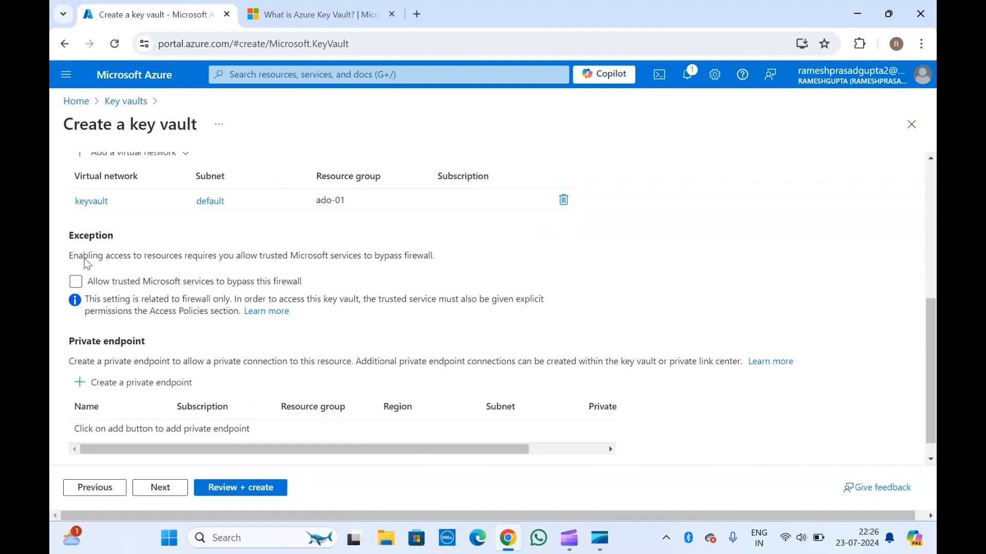
{"action": "left_click_drag", "start_coordinate": [69, 319], "coordinate": [204, 341]}
{"action": "left_click", "coordinate": [193, 341]}
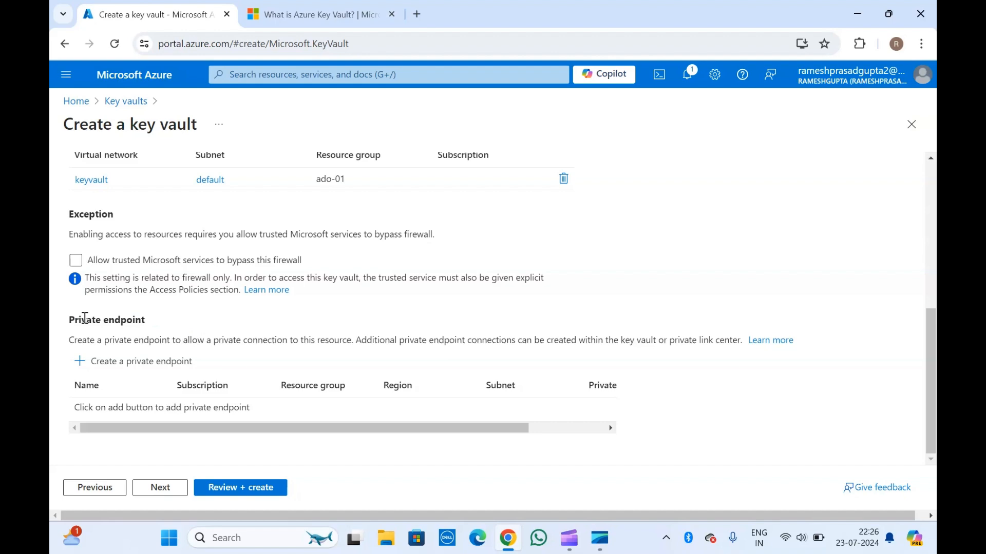
Allow public access to the key vault from all networks and check the remaining private endpoint settings
{"action": "scroll", "coordinate": [85, 319], "scroll_direction": "up", "scroll_amount": 5}
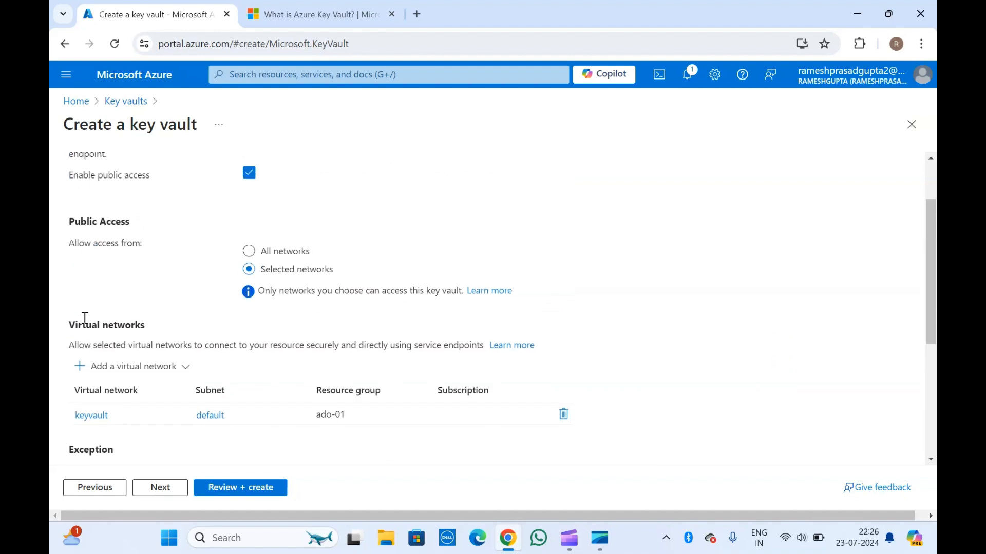
{"action": "scroll", "coordinate": [85, 319], "scroll_direction": "down", "scroll_amount": 5}
{"action": "scroll", "coordinate": [85, 318], "scroll_direction": "up", "scroll_amount": 1}
{"action": "scroll", "coordinate": [85, 318], "scroll_direction": "up", "scroll_amount": 5}
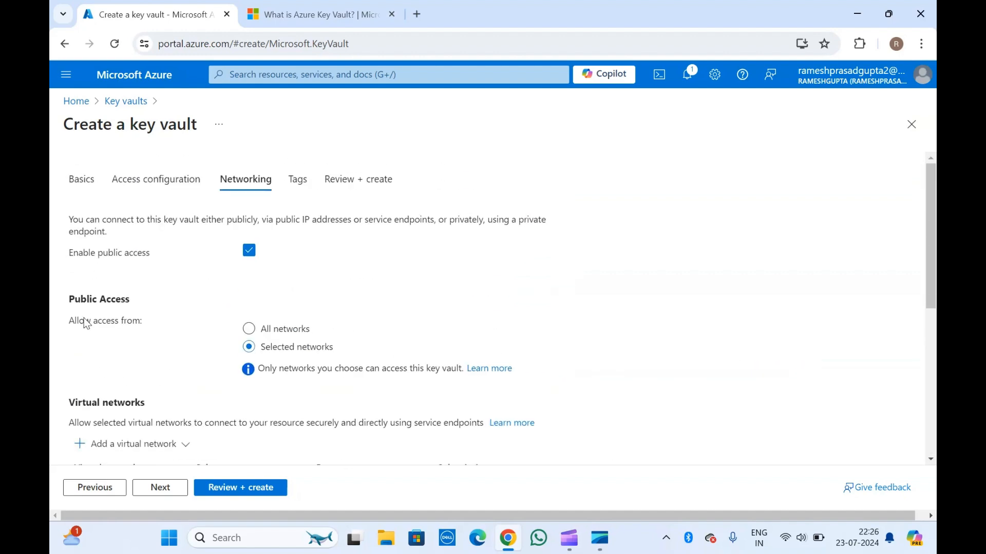
{"action": "left_click", "coordinate": [249, 330]}
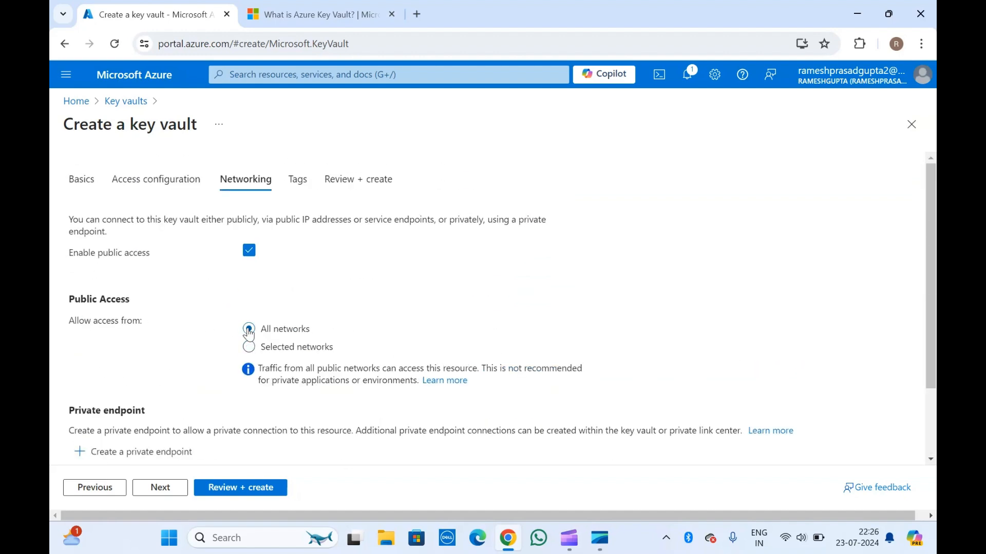
{"action": "scroll", "coordinate": [216, 318], "scroll_direction": "down", "scroll_amount": 1}
{"action": "scroll", "coordinate": [218, 321], "scroll_direction": "down", "scroll_amount": 1}
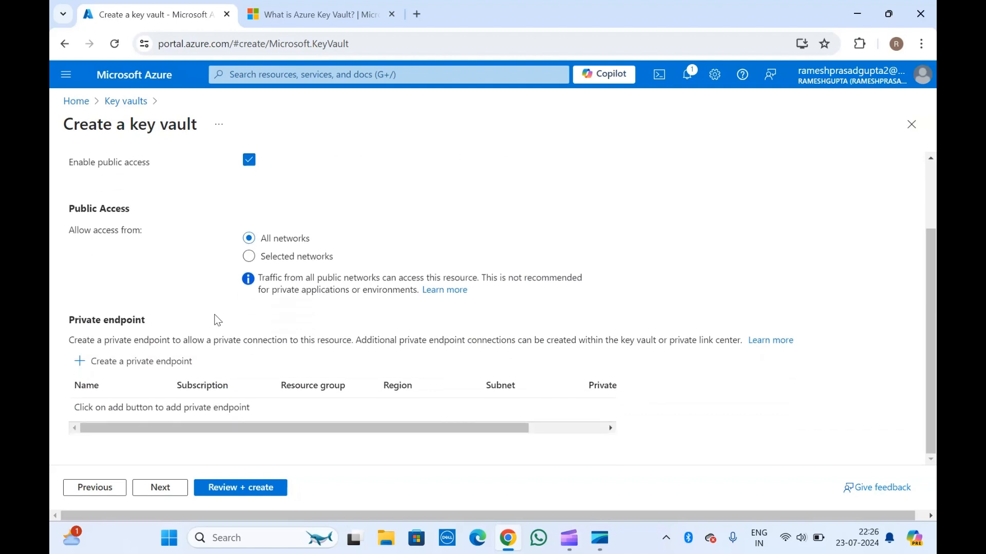
Leave the tags empty and proceed to the key vault's final configuration summary
{"action": "left_click", "coordinate": [165, 490]}
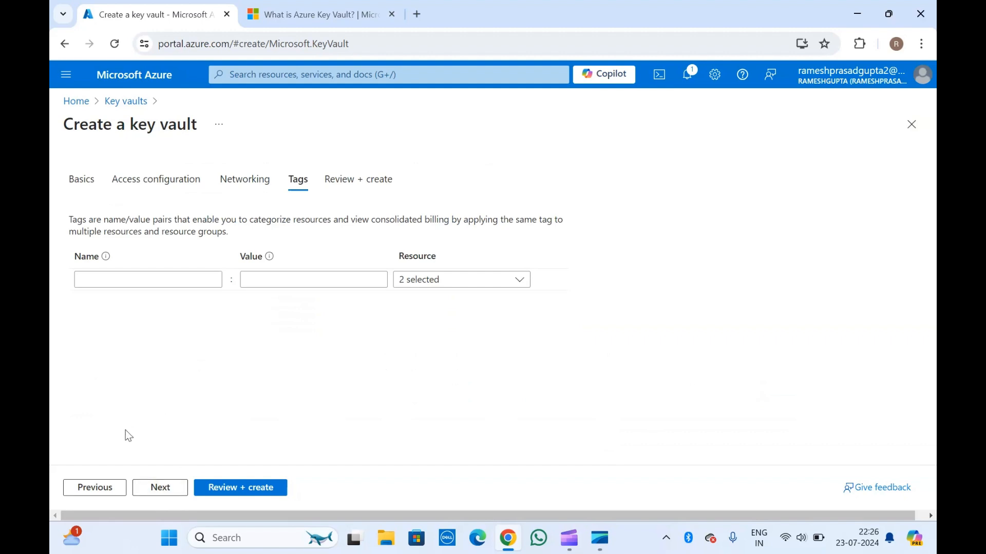
{"action": "left_click", "coordinate": [170, 487]}
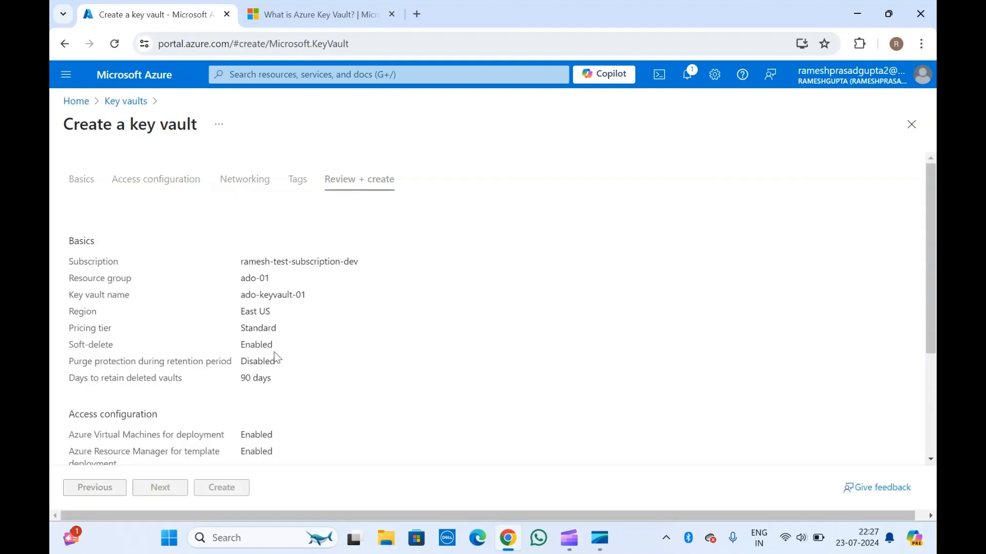
{"action": "scroll", "coordinate": [276, 358], "scroll_direction": "down", "scroll_amount": 3}
{"action": "scroll", "coordinate": [276, 358], "scroll_direction": "up", "scroll_amount": 3}
{"action": "scroll", "coordinate": [157, 265], "scroll_direction": "down", "scroll_amount": 3}
{"action": "scroll", "coordinate": [157, 265], "scroll_direction": "up", "scroll_amount": 3}
Keep the unsaved edits when asked about discarding them, check the summary and create the key vault
{"action": "left_click", "coordinate": [63, 43]}
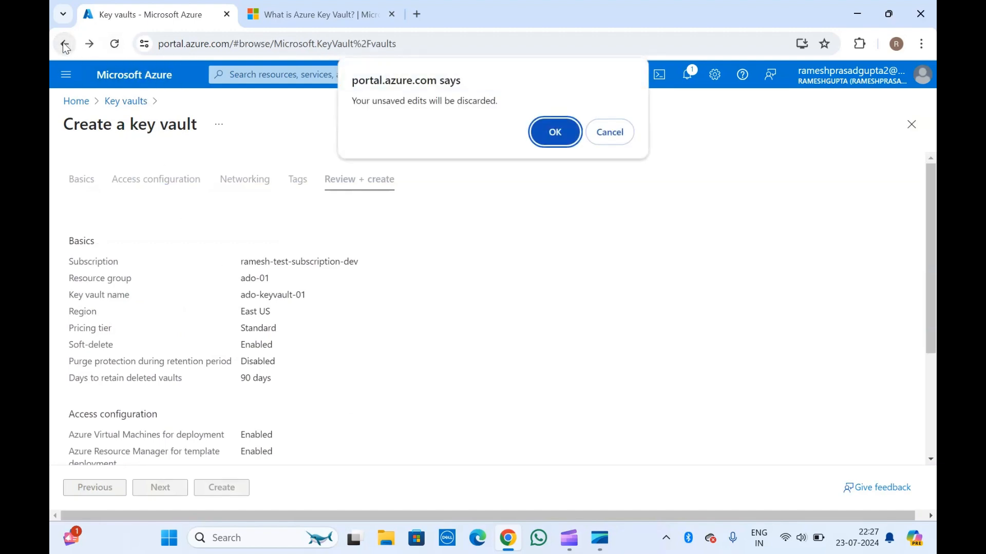
{"action": "left_click", "coordinate": [610, 134]}
{"action": "scroll", "coordinate": [267, 290], "scroll_direction": "down", "scroll_amount": 4}
{"action": "scroll", "coordinate": [266, 288], "scroll_direction": "up", "scroll_amount": 4}
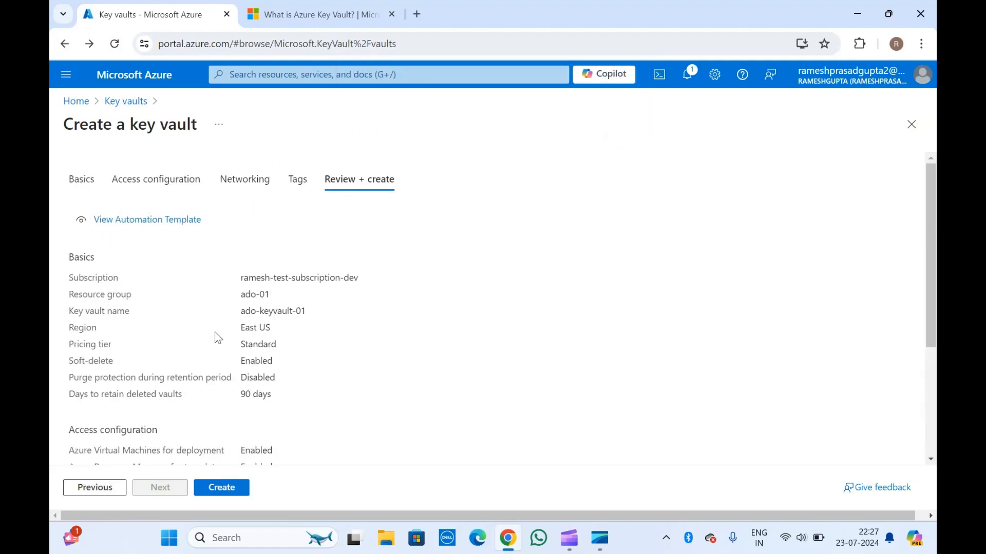
{"action": "scroll", "coordinate": [215, 332], "scroll_direction": "down", "scroll_amount": 4}
{"action": "scroll", "coordinate": [232, 261], "scroll_direction": "up", "scroll_amount": 4}
{"action": "scroll", "coordinate": [252, 308], "scroll_direction": "down", "scroll_amount": 4}
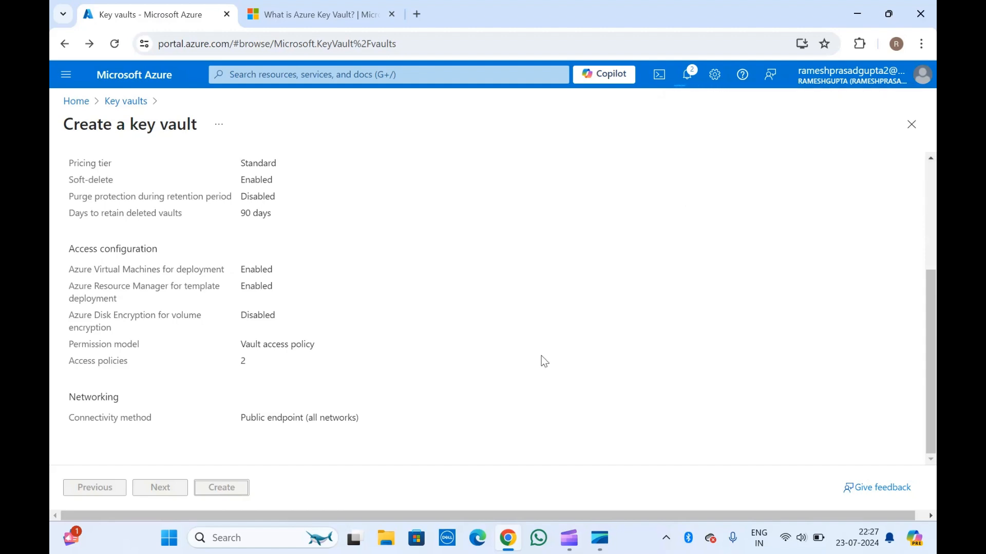
Check the deployment progress in the notifications and reload the ado-keyvault-01 deployment overview
{"action": "left_click", "coordinate": [688, 76]}
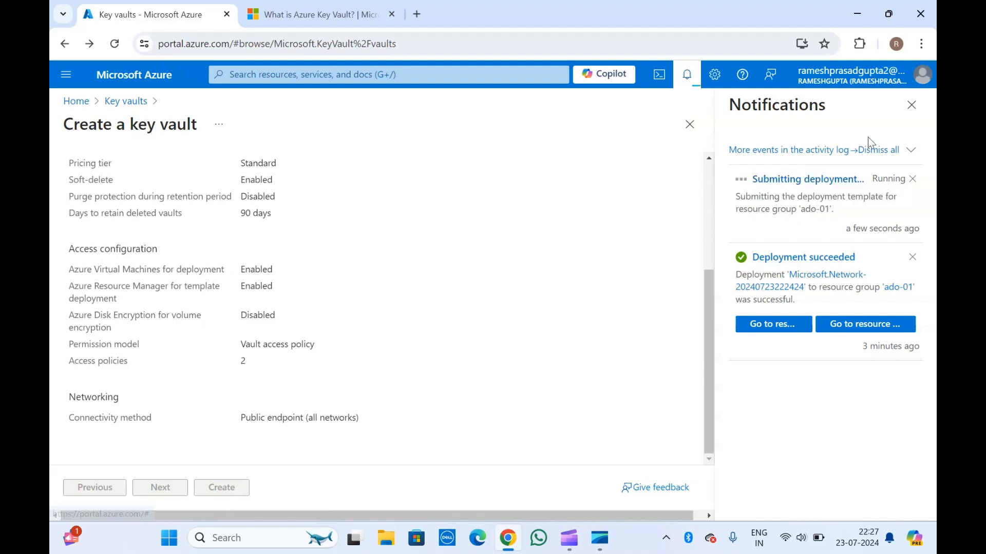
{"action": "left_click", "coordinate": [912, 105]}
{"action": "scroll", "coordinate": [390, 203], "scroll_direction": "up", "scroll_amount": 4}
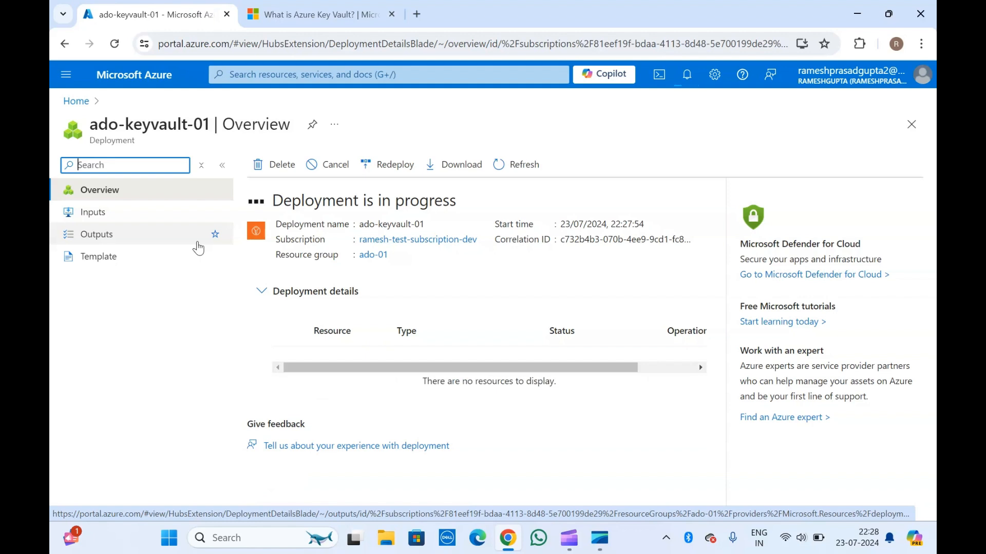
{"action": "left_click", "coordinate": [157, 122]}
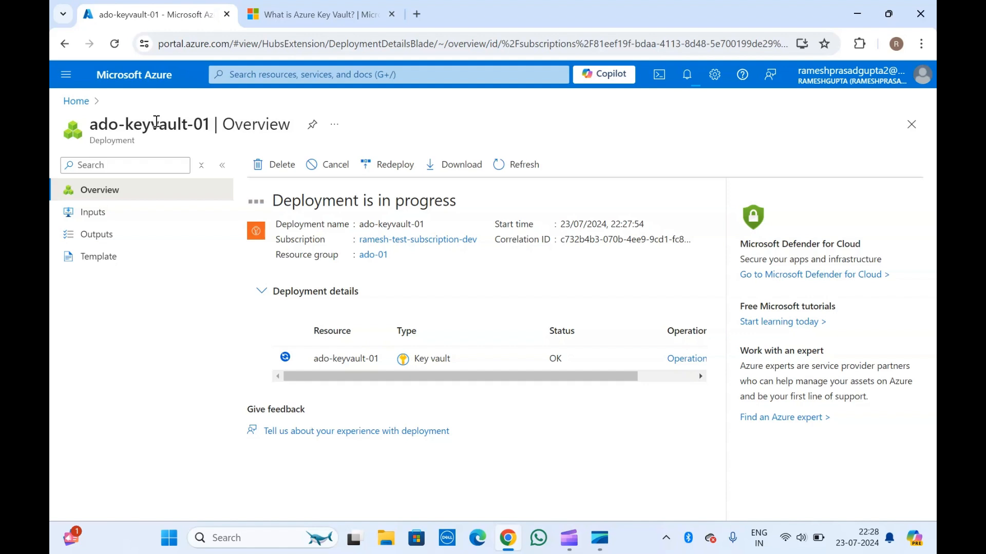
{"action": "left_click", "coordinate": [116, 44]}
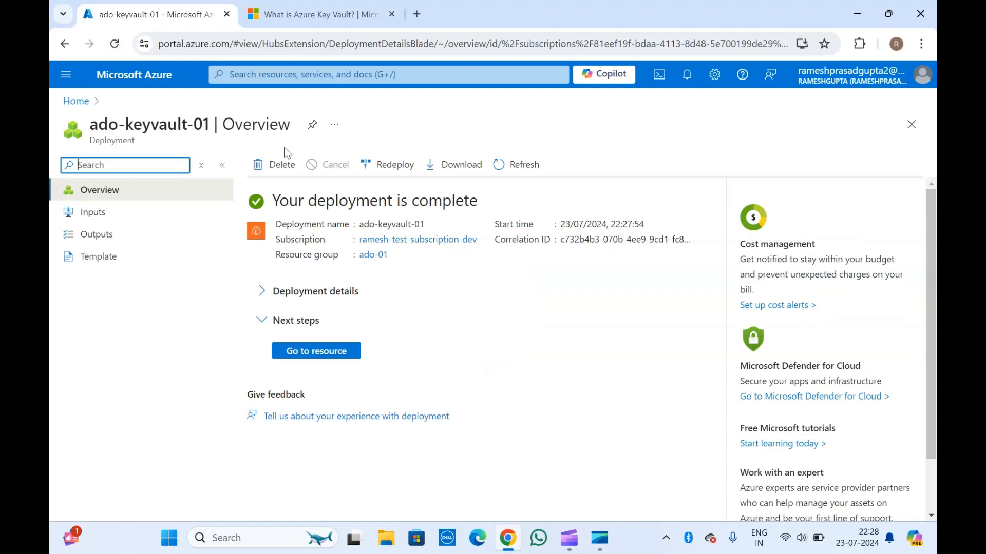
Open the newly deployed ado-keyvault-01 resource and examine its vault URI
{"action": "left_click", "coordinate": [304, 360]}
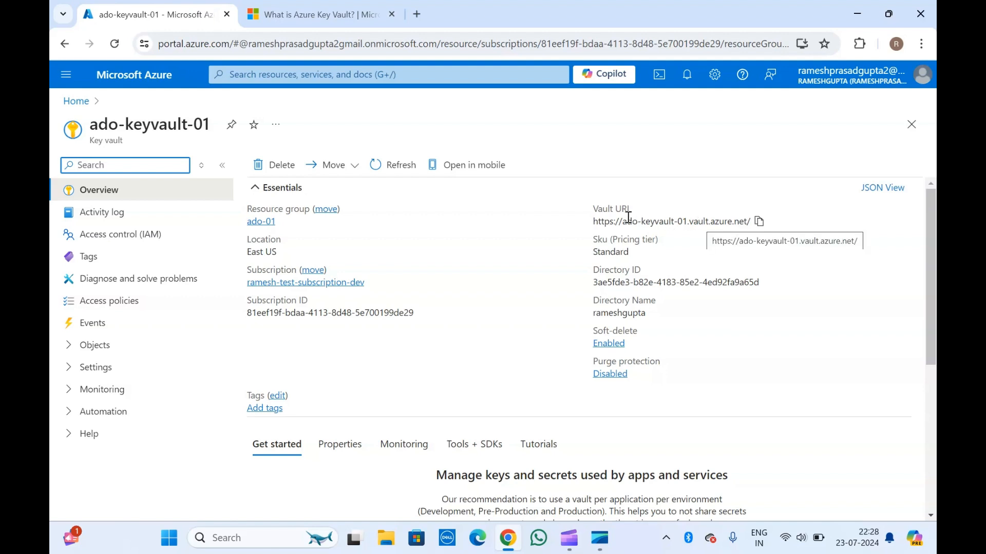
{"action": "double_click", "coordinate": [605, 210]}
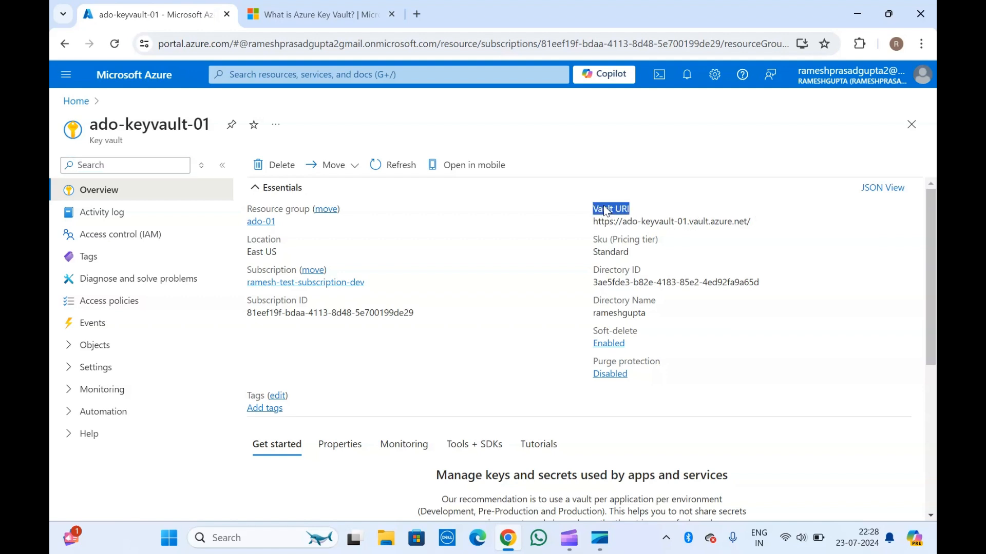
{"action": "left_click", "coordinate": [684, 232]}
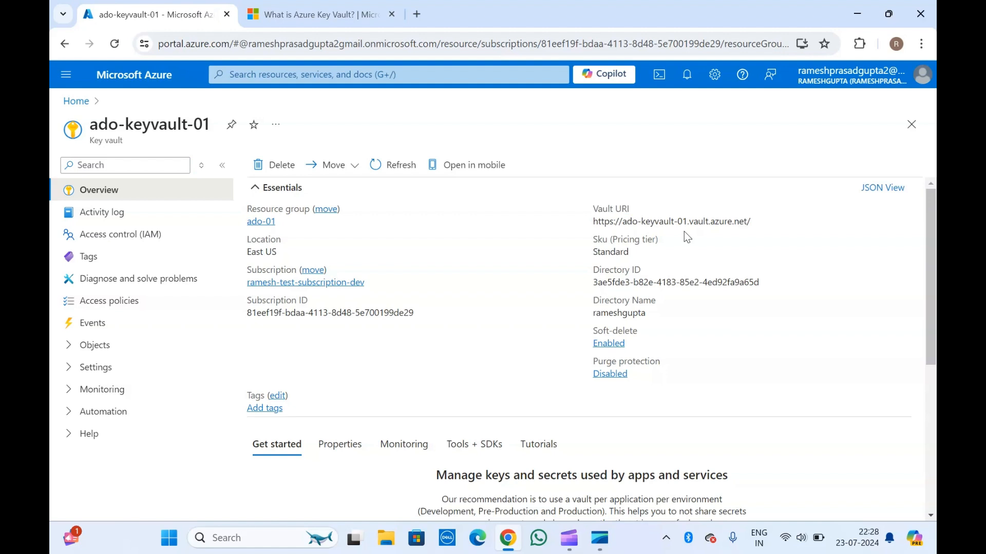
{"action": "triple_click", "coordinate": [621, 220]}
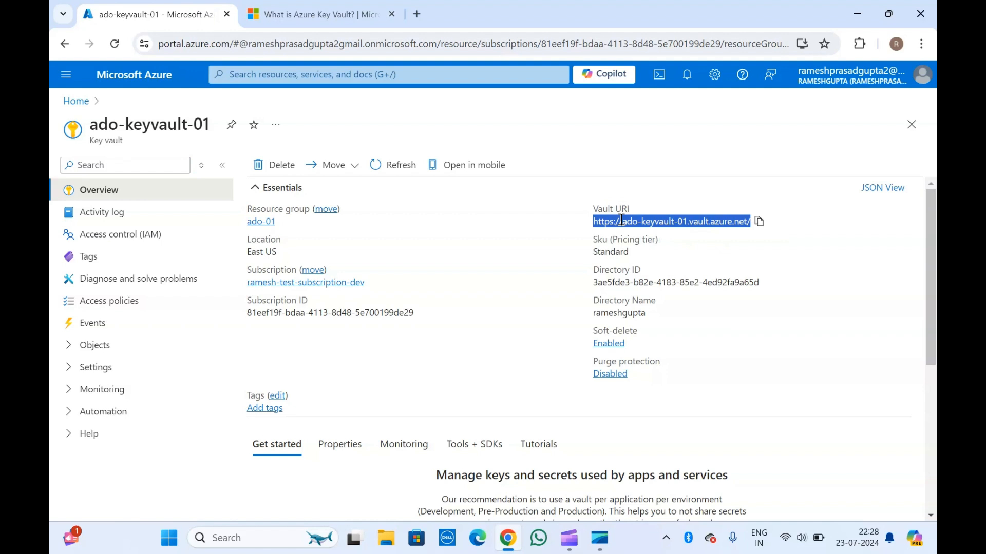
{"action": "left_click", "coordinate": [621, 220]}
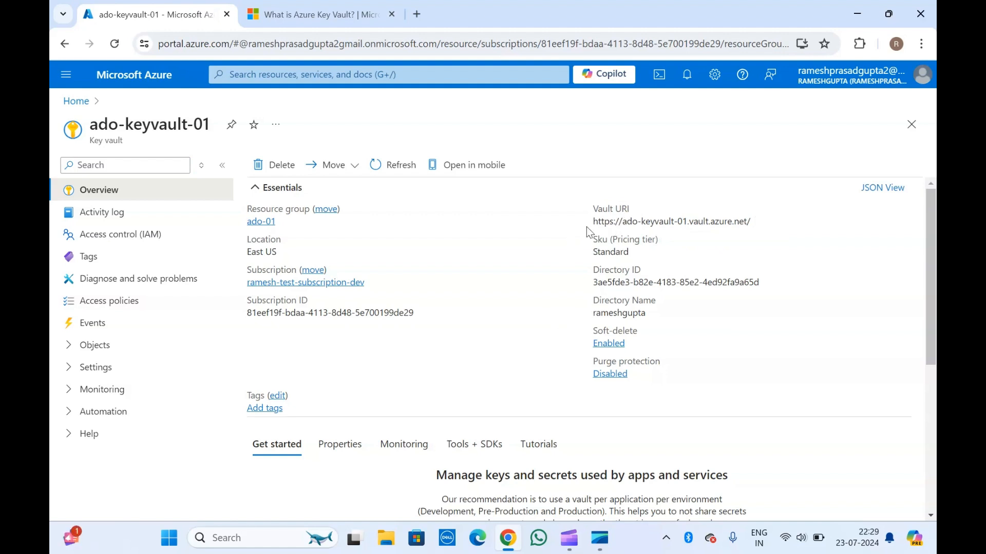
Examine the key vault's access and networking properties and its monitoring metrics in the overview
{"action": "scroll", "coordinate": [491, 250], "scroll_direction": "down", "scroll_amount": 3}
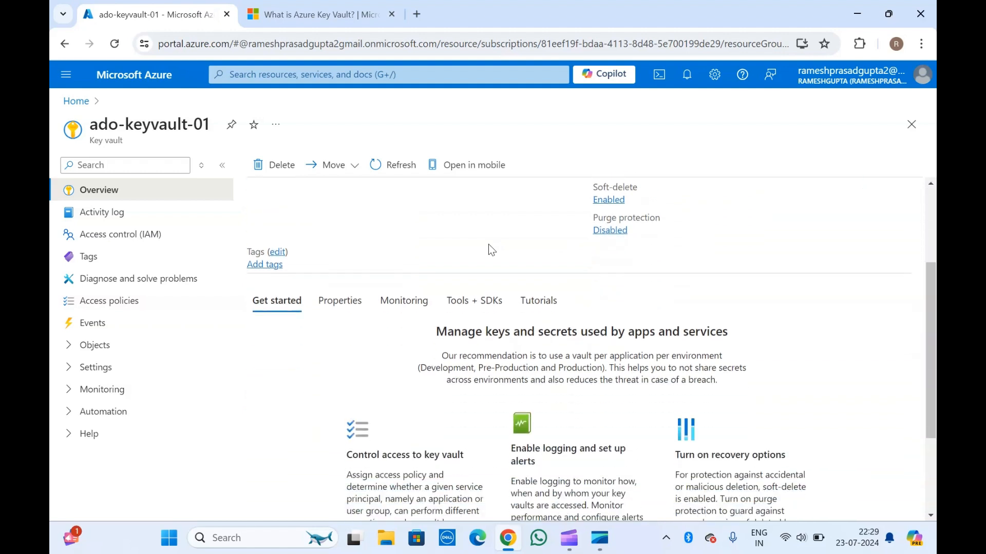
{"action": "left_click", "coordinate": [358, 302]}
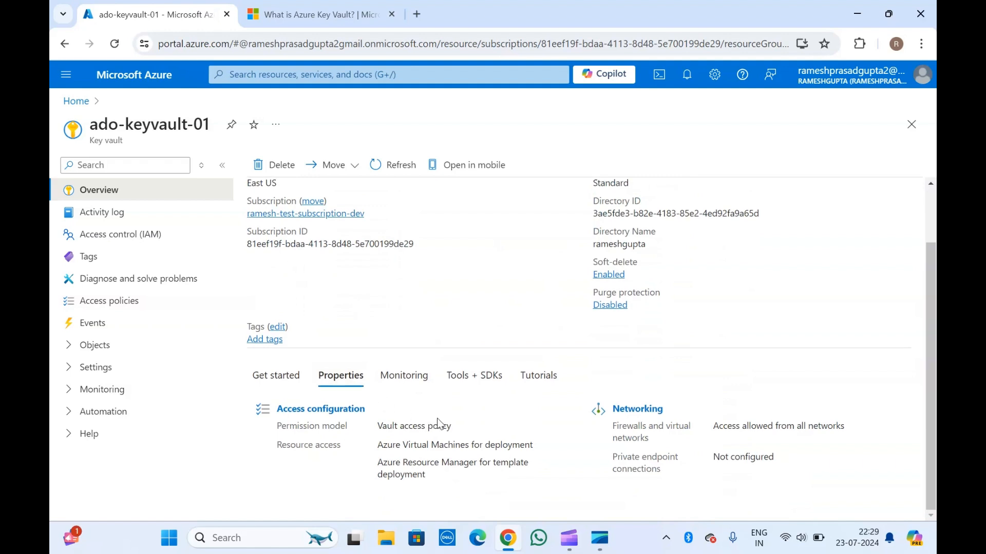
{"action": "left_click", "coordinate": [416, 377]}
{"action": "scroll", "coordinate": [416, 376], "scroll_direction": "down", "scroll_amount": 12}
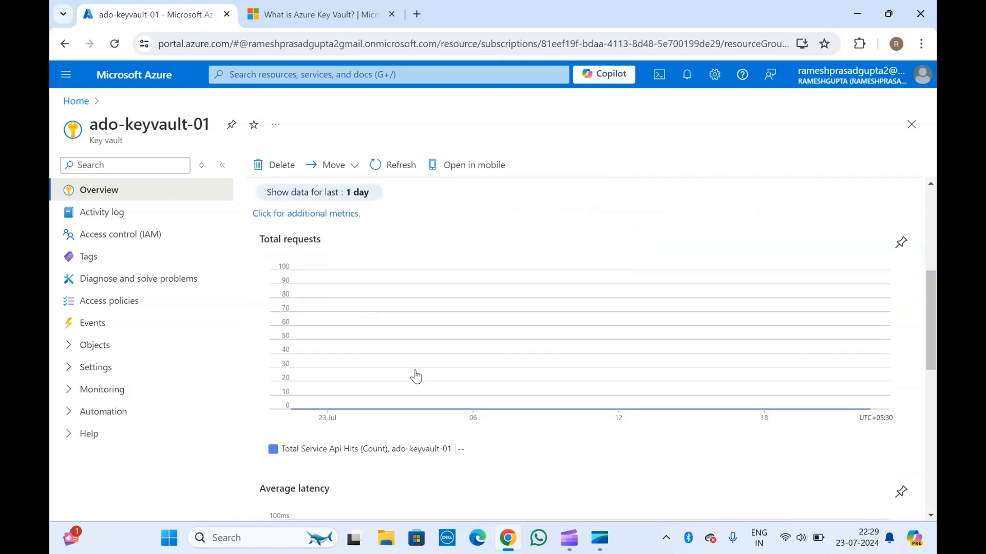
{"action": "scroll", "coordinate": [416, 376], "scroll_direction": "up", "scroll_amount": 15}
{"action": "scroll", "coordinate": [415, 374], "scroll_direction": "down", "scroll_amount": 4}
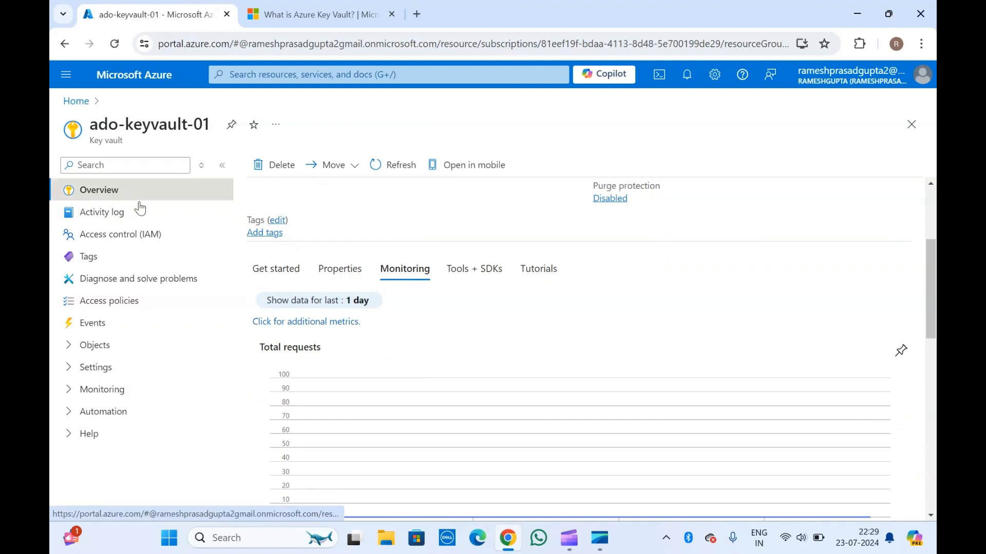
Examine the key vault's access control (IAM), including its role assignments and access check options
{"action": "left_click", "coordinate": [119, 236]}
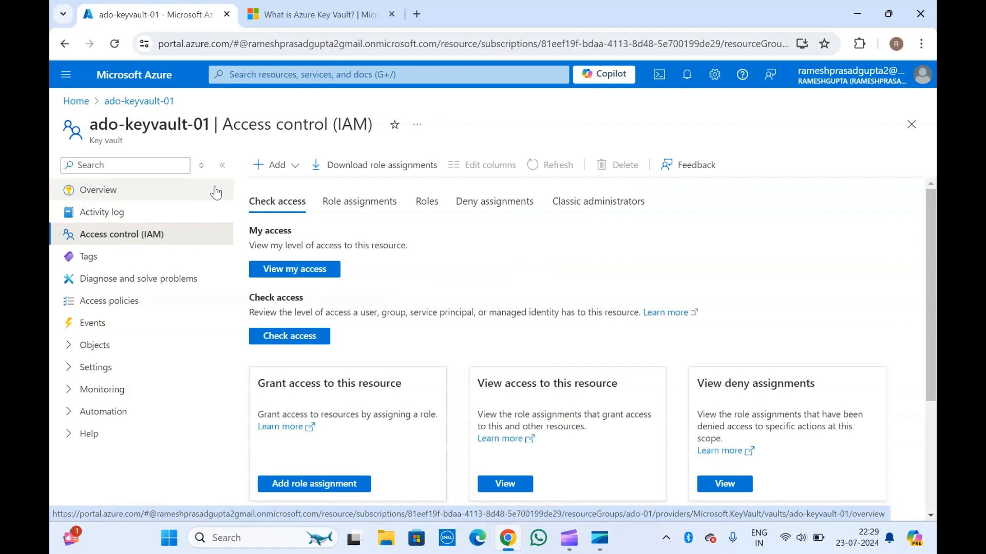
{"action": "triple_click", "coordinate": [190, 117]}
{"action": "left_click", "coordinate": [190, 117]}
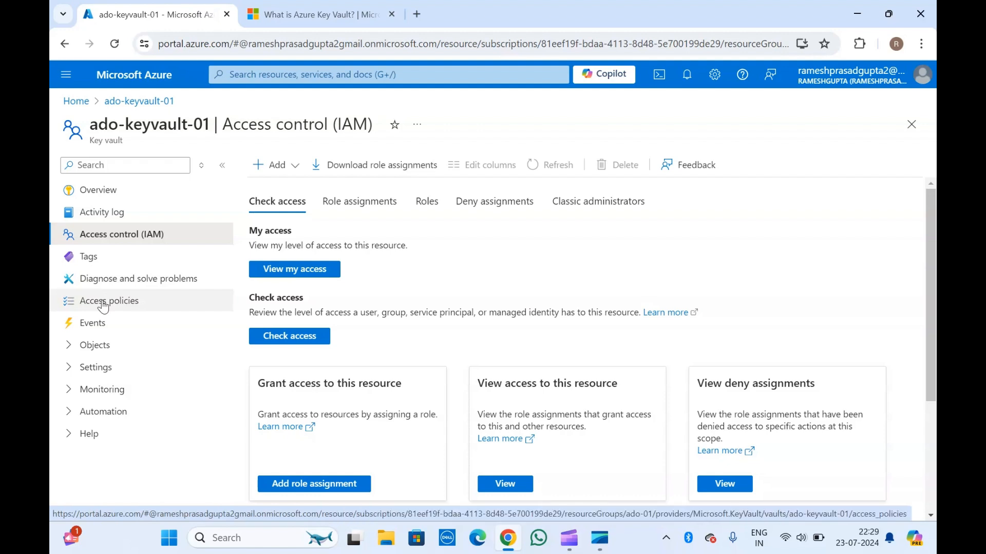
{"action": "left_click", "coordinate": [352, 208]}
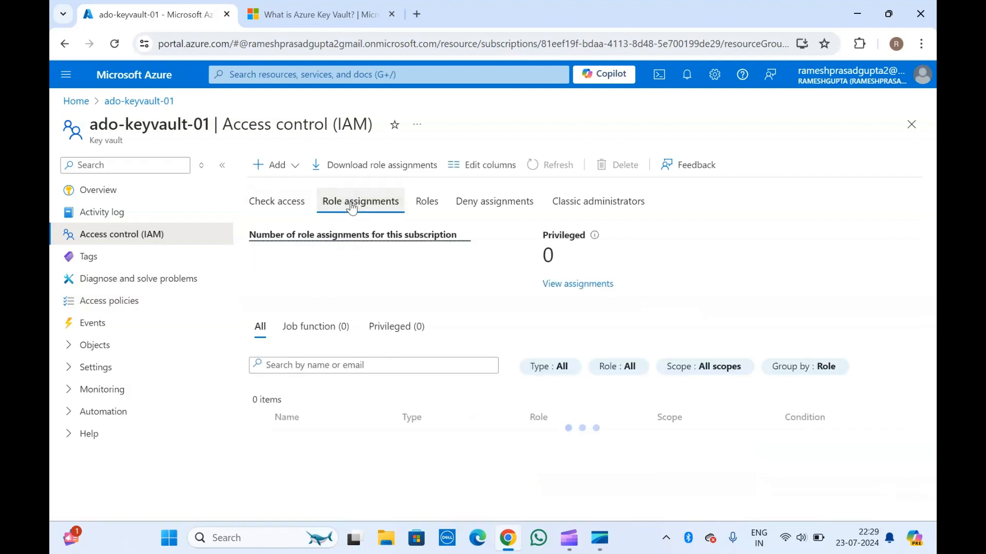
{"action": "left_click", "coordinate": [276, 208]}
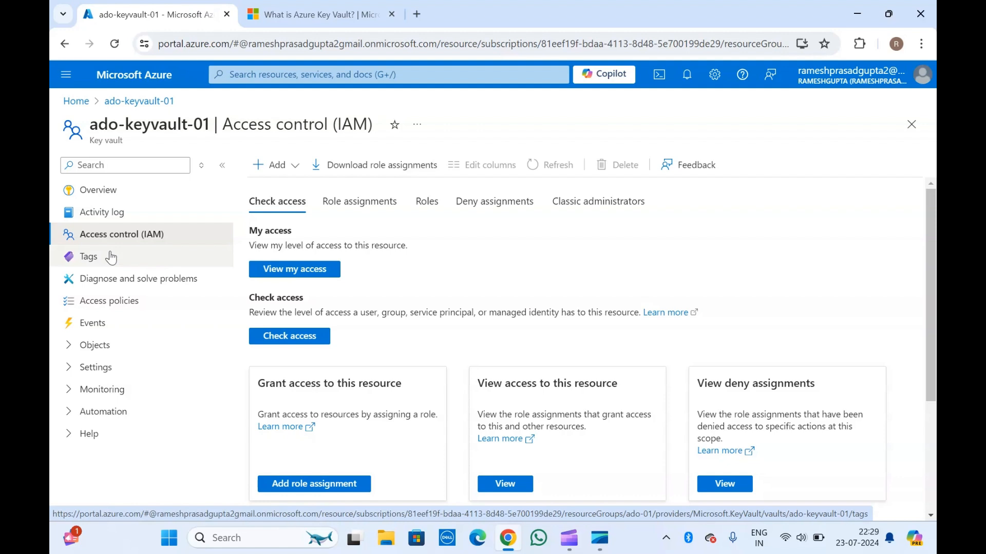
Review the key vault's access policies and the permissions form for a new policy, leaving it without creating one
{"action": "left_click", "coordinate": [112, 307]}
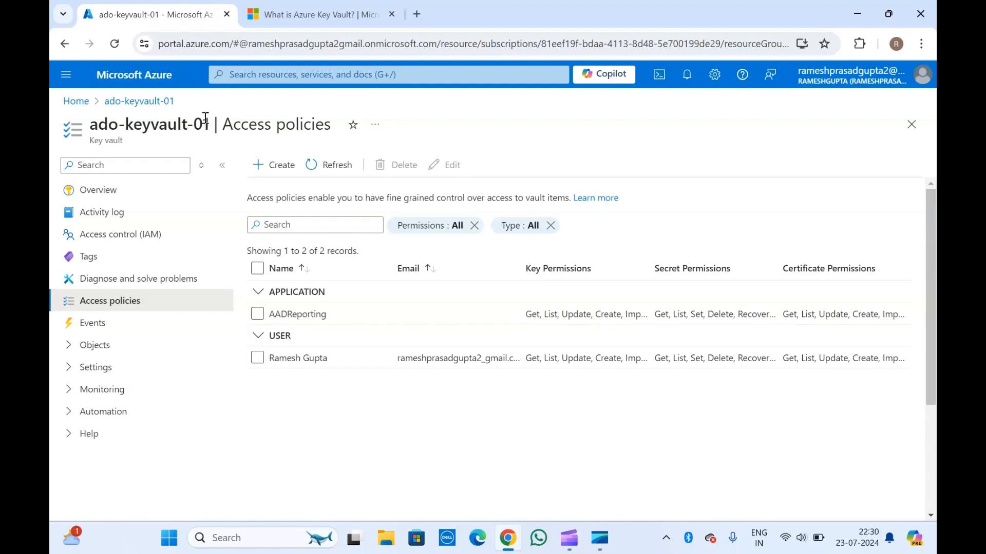
{"action": "left_click", "coordinate": [272, 166]}
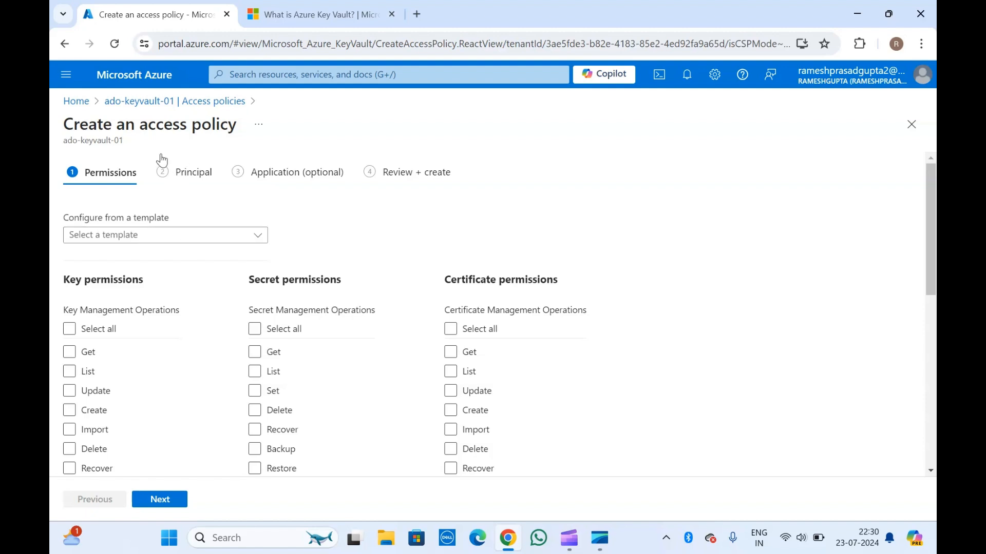
{"action": "left_click", "coordinate": [189, 101]}
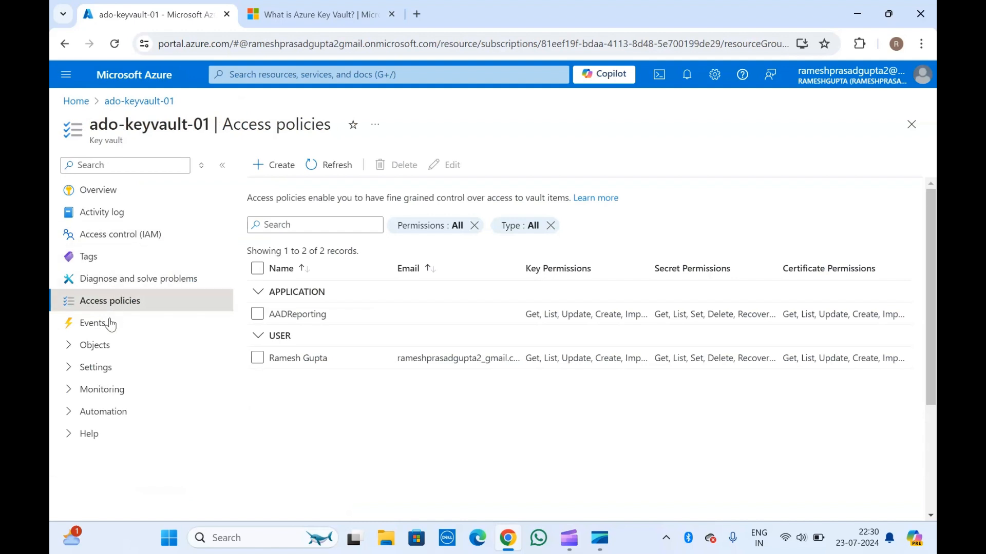
Look through the key vault's stored objects: keys, secrets and certificates
{"action": "left_click", "coordinate": [76, 348]}
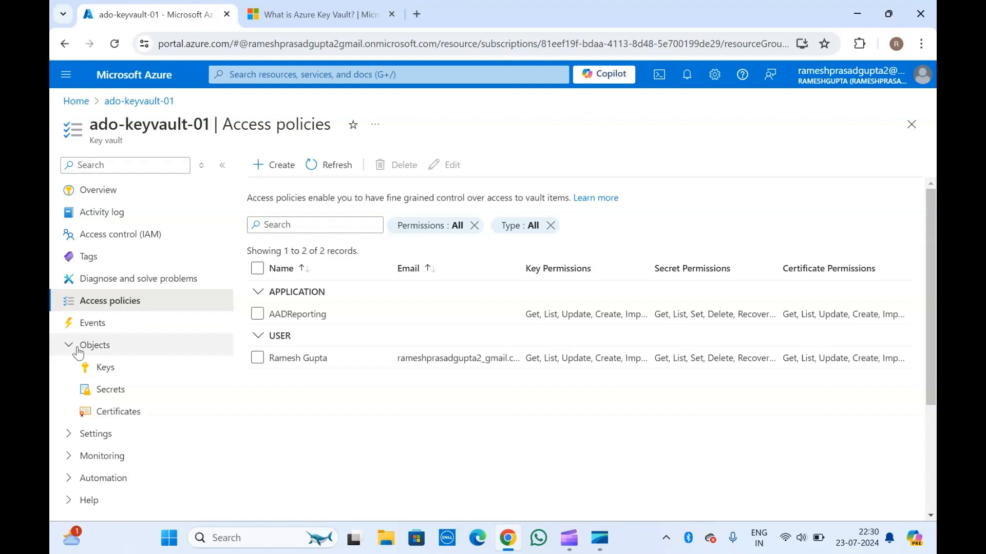
{"action": "left_click", "coordinate": [110, 375]}
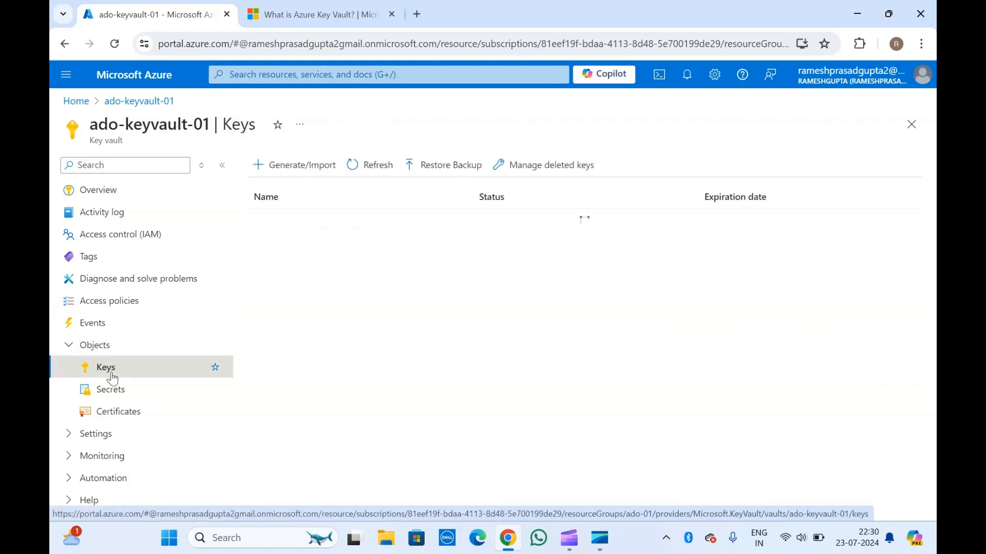
{"action": "left_click", "coordinate": [114, 390]}
{"action": "left_click", "coordinate": [122, 416]}
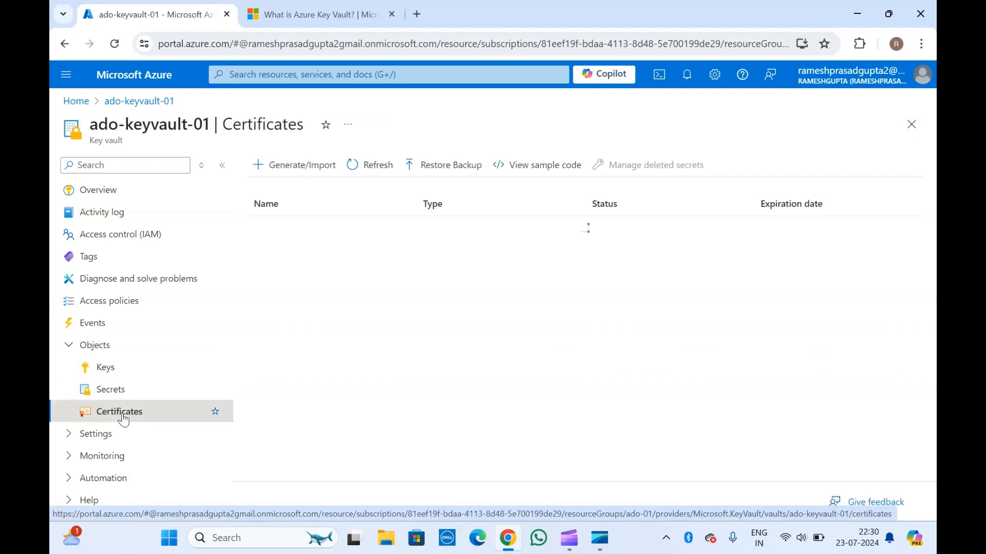
Start creating a key in the vault, view the Import and Restore Backup options, and set the creation option back to Generate
{"action": "left_click", "coordinate": [113, 368]}
{"action": "left_click", "coordinate": [280, 169]}
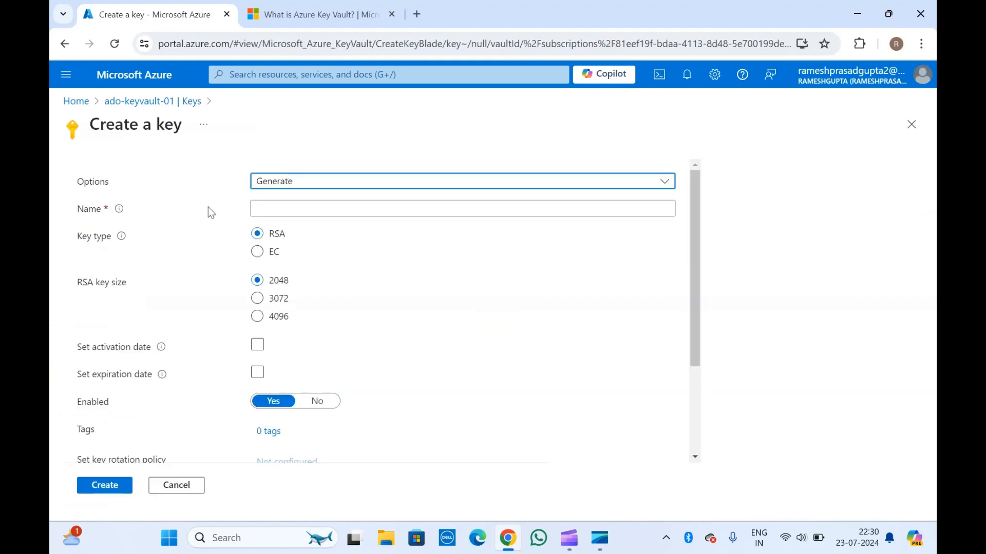
{"action": "left_click", "coordinate": [282, 186]}
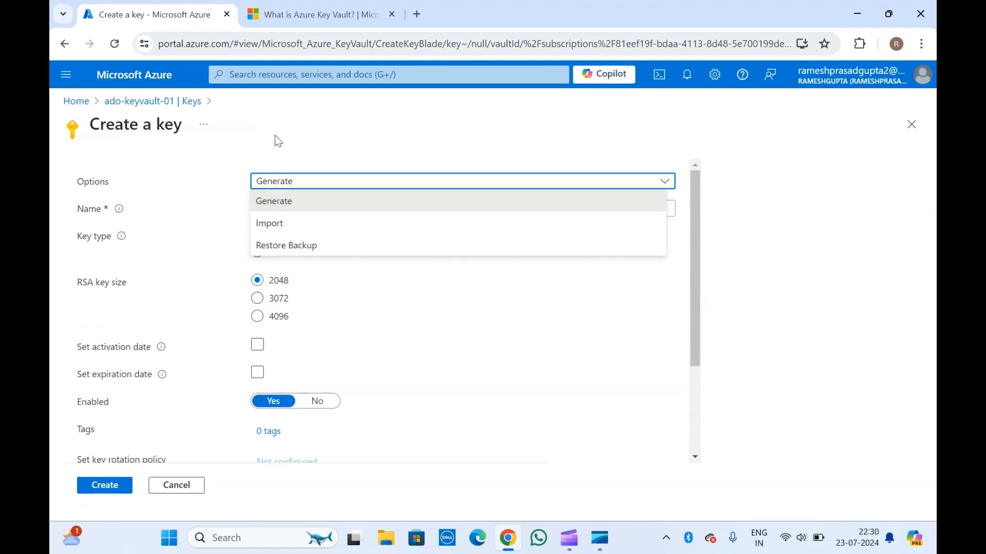
{"action": "left_click", "coordinate": [278, 141]}
{"action": "left_click", "coordinate": [287, 183]}
{"action": "left_click", "coordinate": [282, 222]}
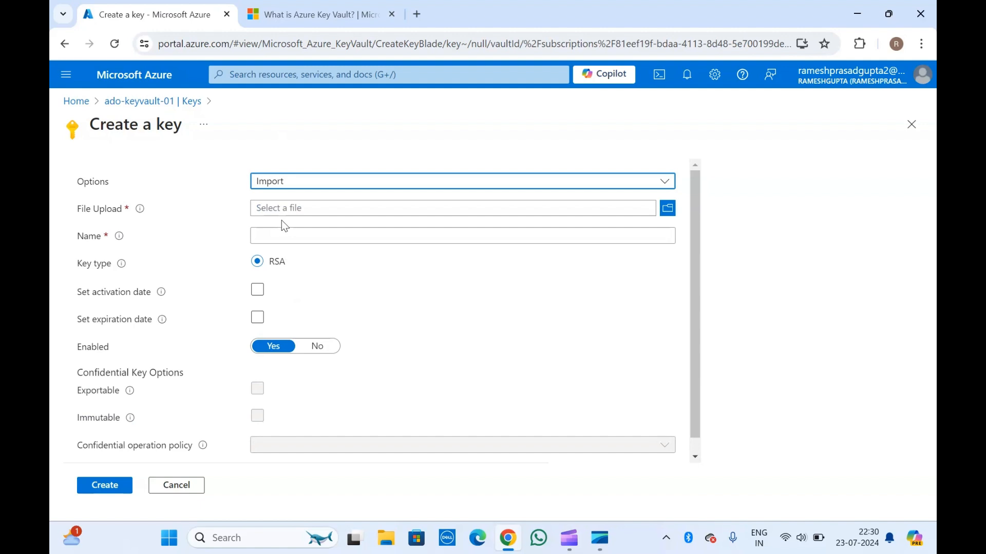
{"action": "left_click", "coordinate": [284, 187]}
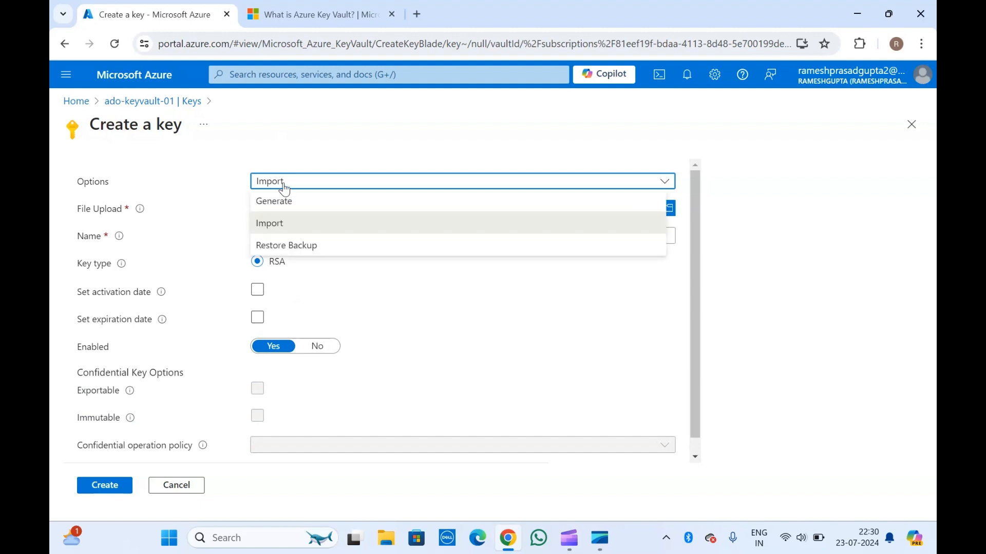
{"action": "left_click", "coordinate": [292, 245]}
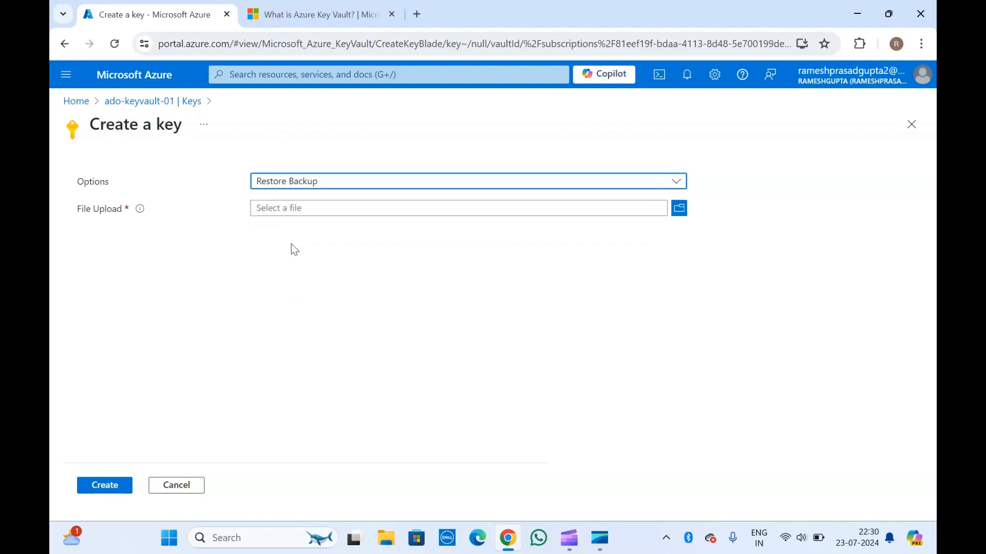
{"action": "left_click", "coordinate": [288, 183]}
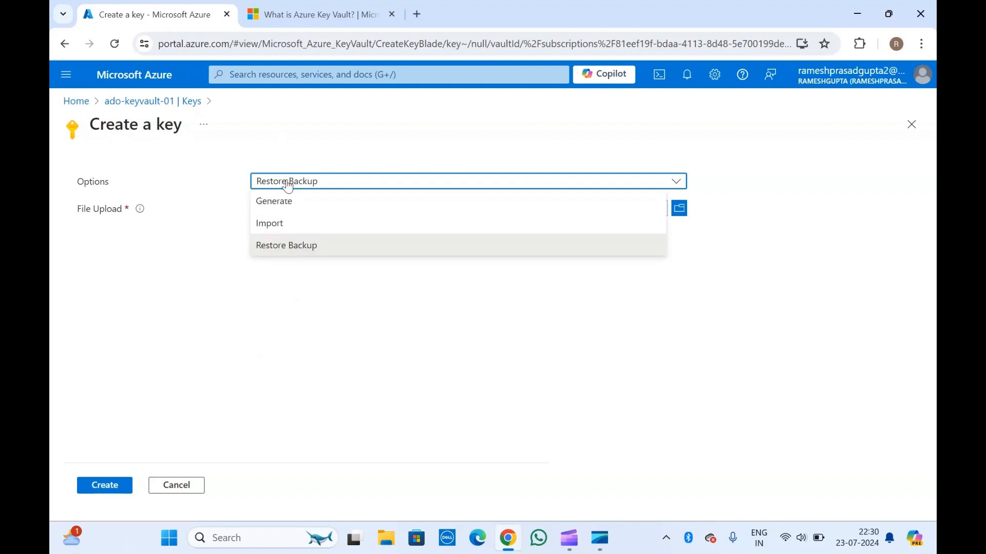
{"action": "left_click", "coordinate": [287, 202]}
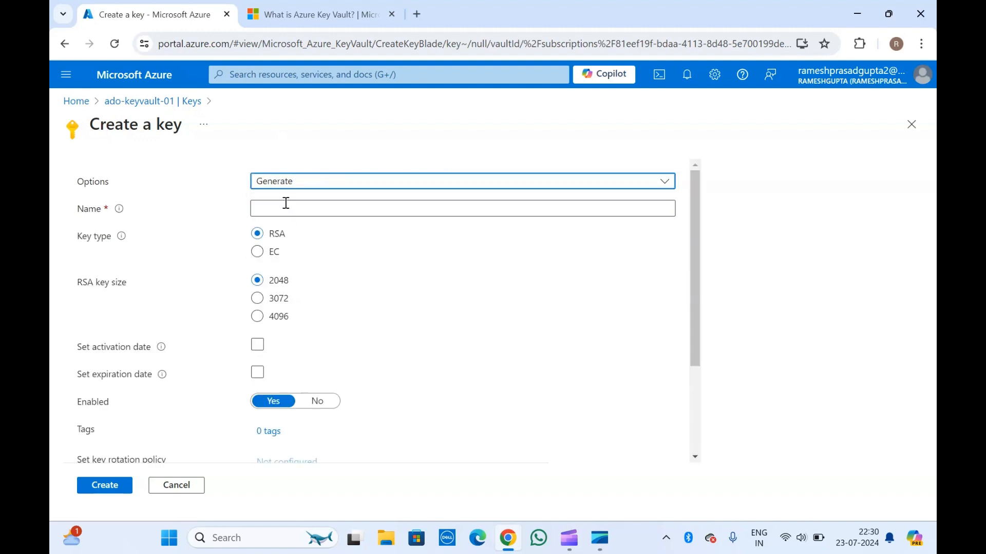
Name the key key1, keep type RSA with size 2048 and no rotation policy, and create it
{"action": "left_click", "coordinate": [285, 203]}
{"action": "type", "text": "key1"}
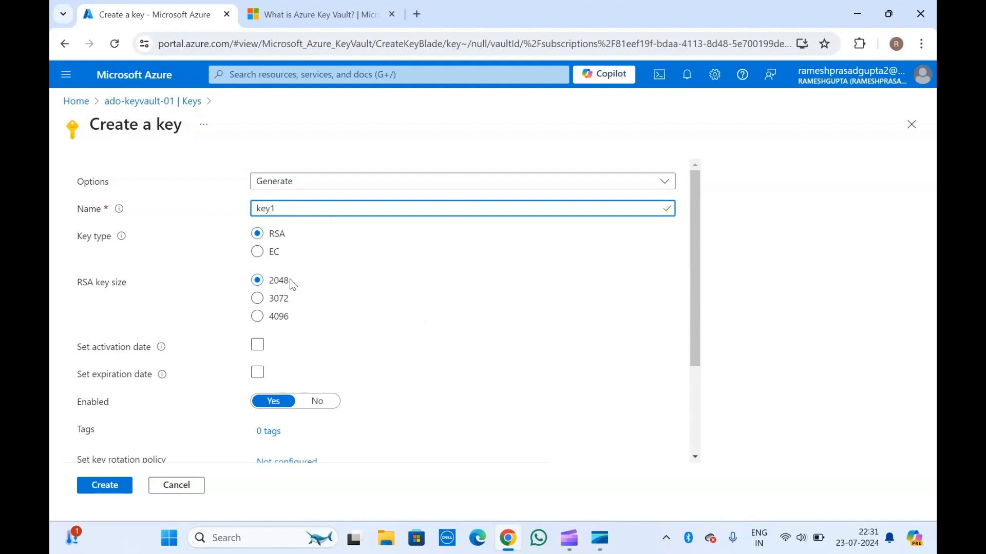
{"action": "scroll", "coordinate": [208, 352], "scroll_direction": "down", "scroll_amount": 2}
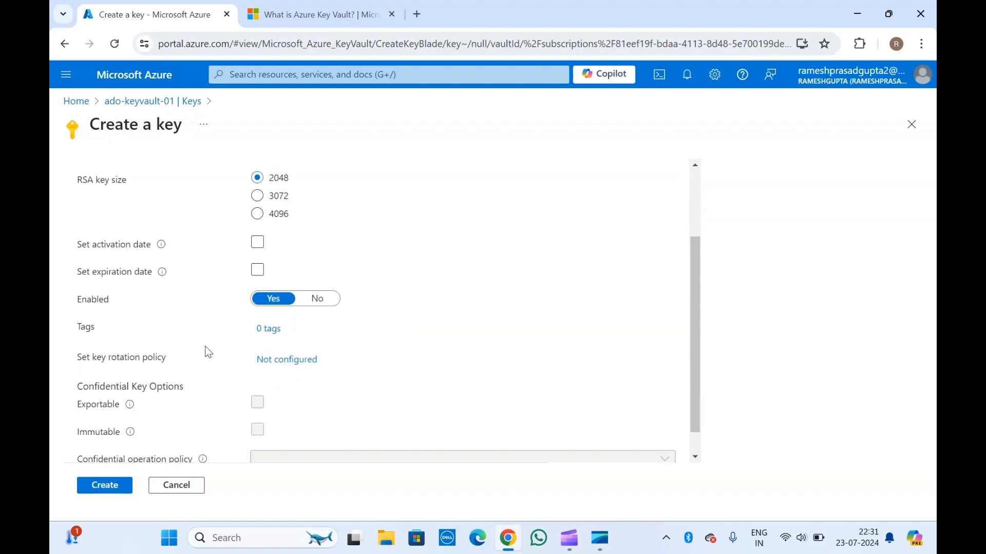
{"action": "scroll", "coordinate": [208, 352], "scroll_direction": "down", "scroll_amount": 1}
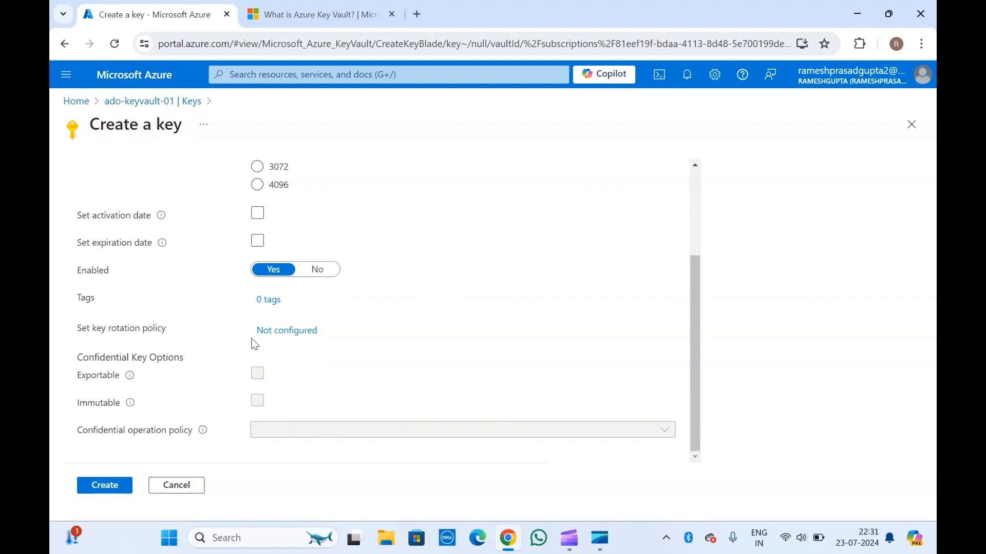
{"action": "left_click", "coordinate": [283, 335]}
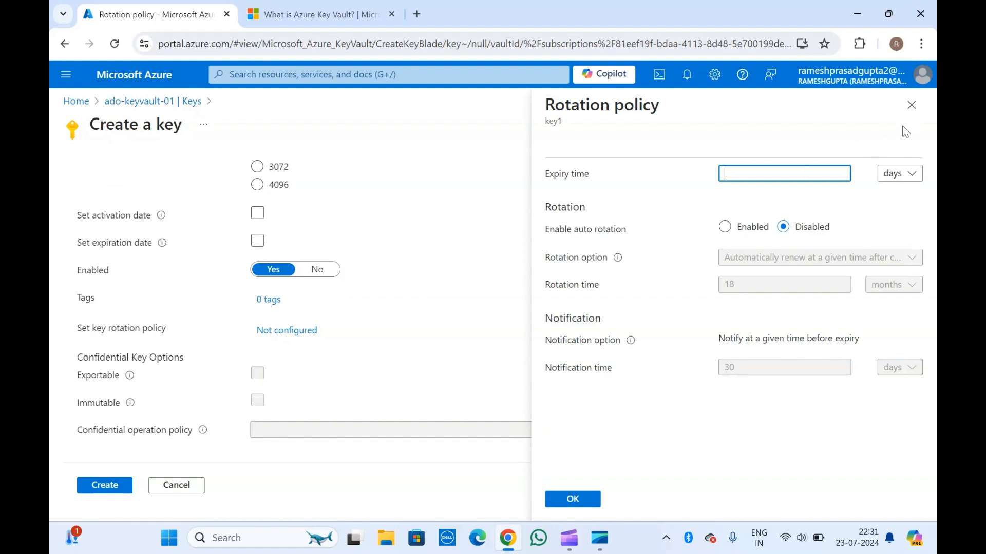
{"action": "left_click", "coordinate": [911, 106]}
{"action": "left_click", "coordinate": [99, 487]}
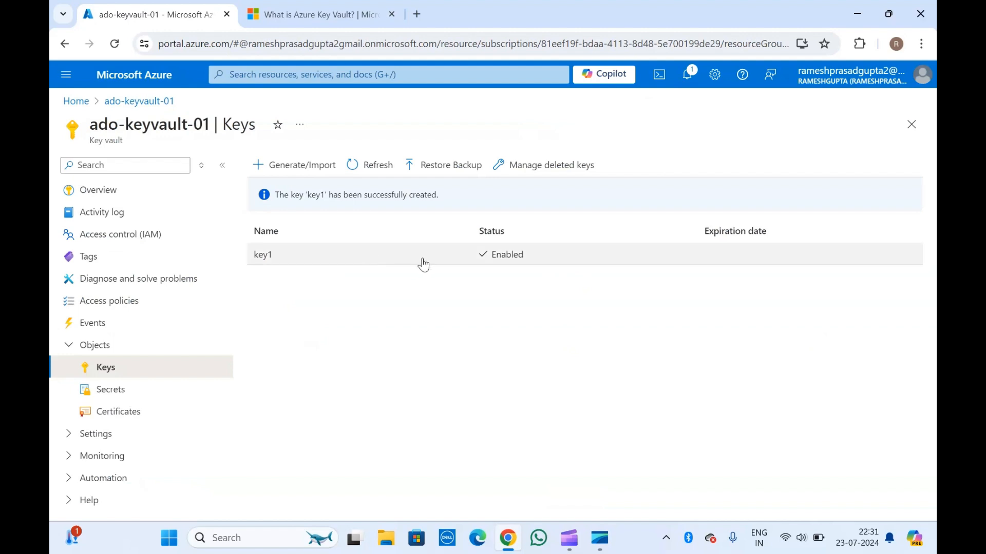
Check the vault's deleted keys that can be recovered or purged, and return to the key list
{"action": "left_click", "coordinate": [568, 167]}
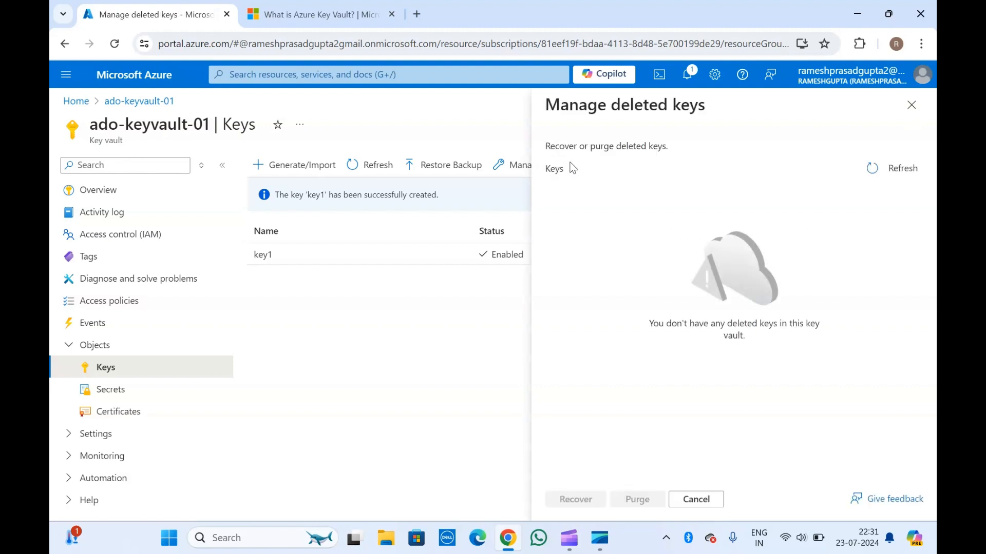
{"action": "left_click", "coordinate": [911, 105]}
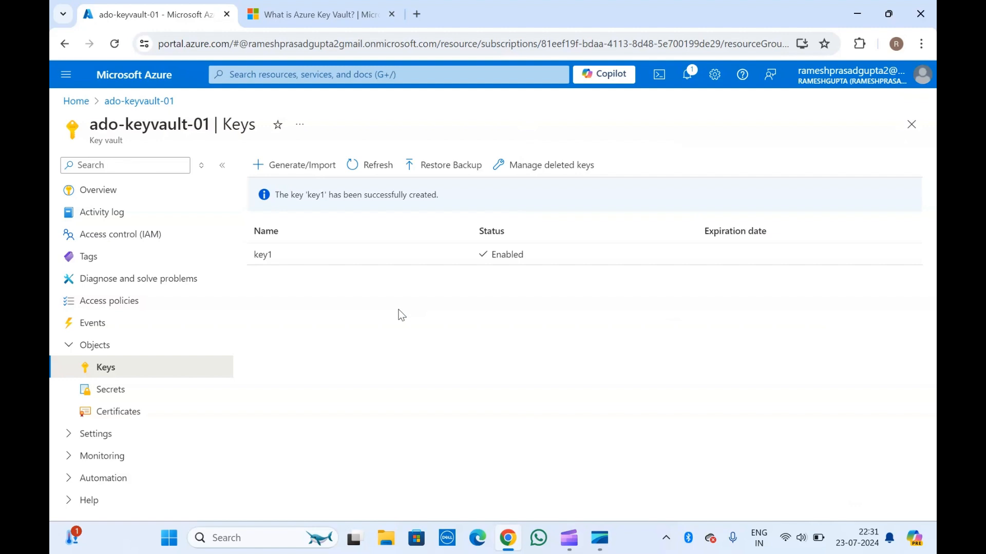
Create a manual secret named test in the vault, enter its secret value, and decline saving it as a browser password
{"action": "left_click", "coordinate": [118, 391]}
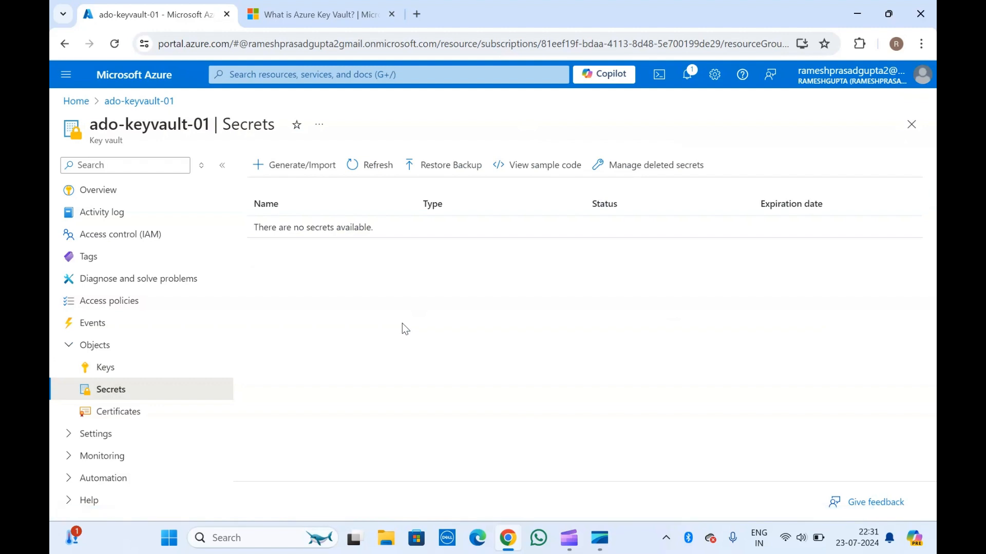
{"action": "left_click", "coordinate": [301, 165]}
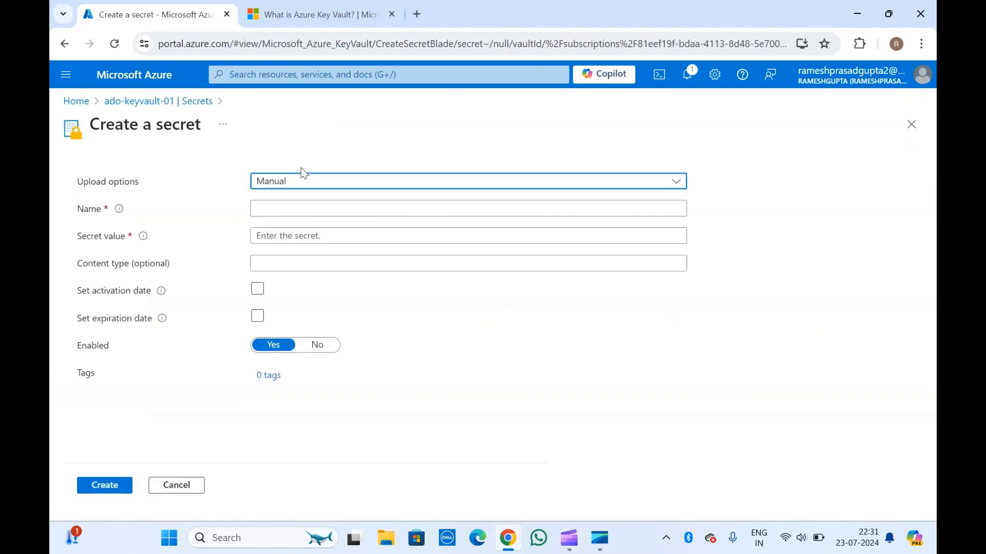
{"action": "left_click", "coordinate": [285, 191]}
{"action": "left_click", "coordinate": [263, 199]}
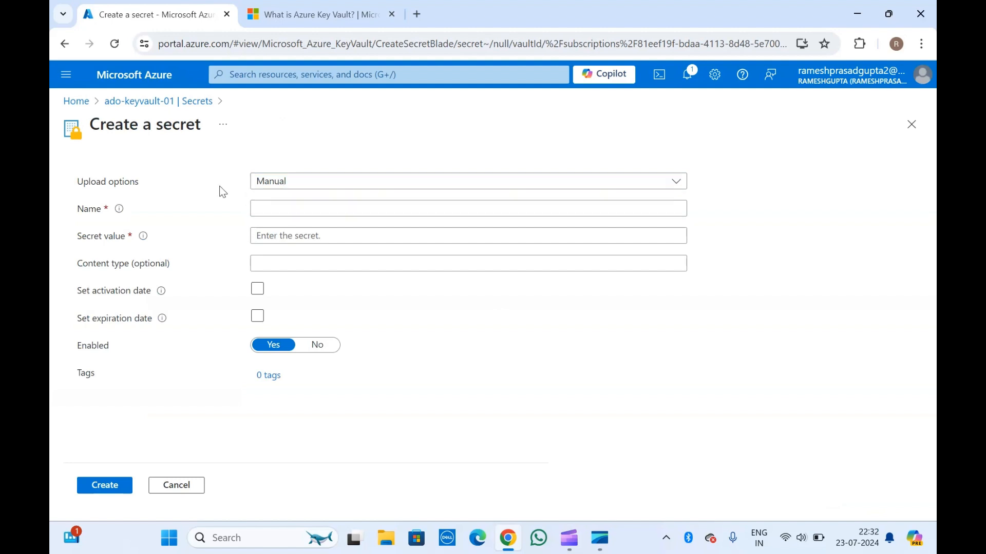
{"action": "left_click", "coordinate": [288, 208]}
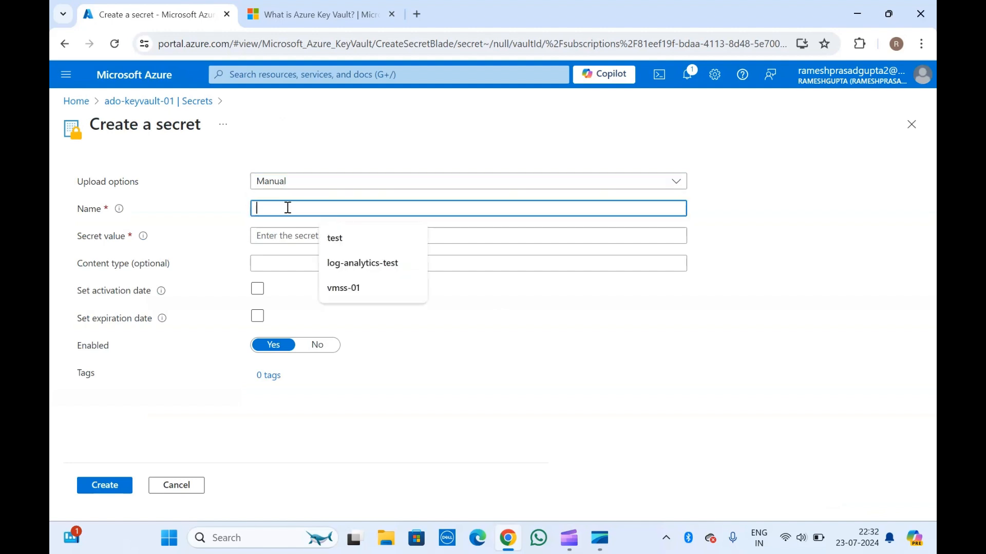
{"action": "type", "text": "test"}
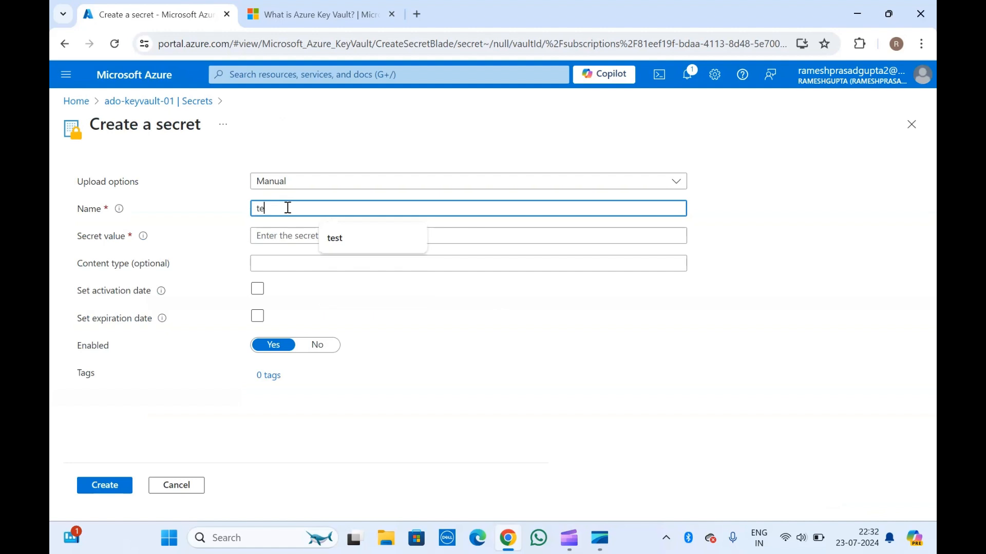
{"action": "left_click", "coordinate": [286, 235]}
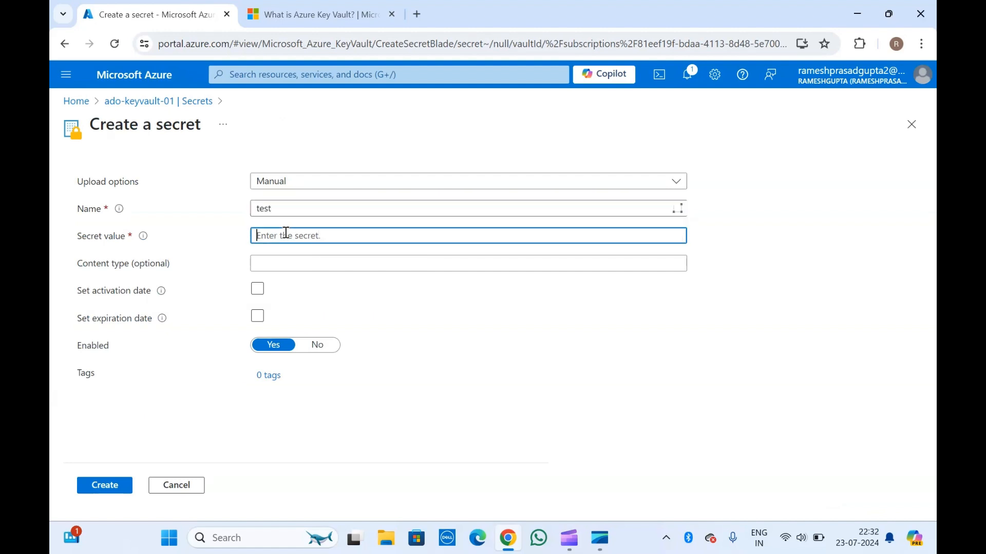
{"action": "type", "text": "test123456"}
{"action": "left_click", "coordinate": [109, 484]}
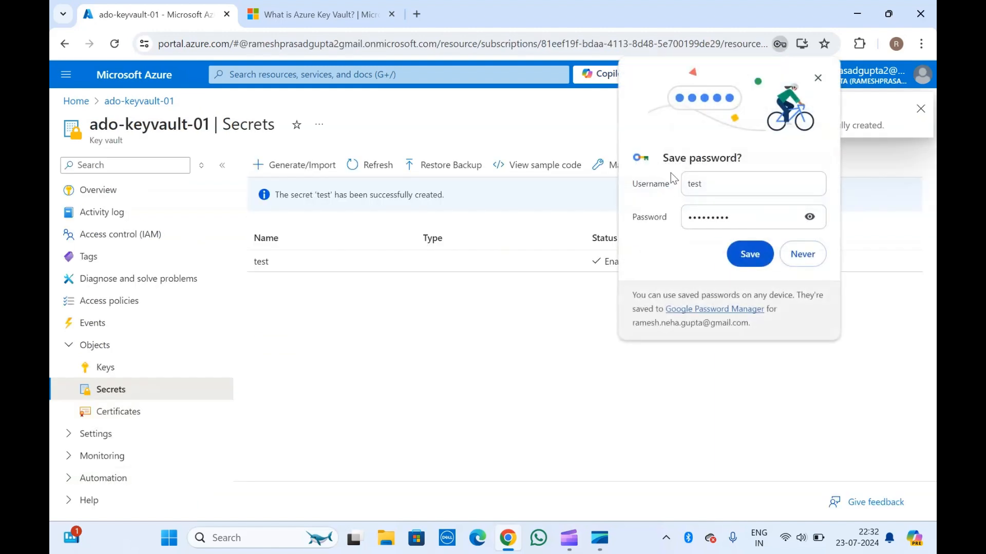
{"action": "left_click", "coordinate": [803, 254]}
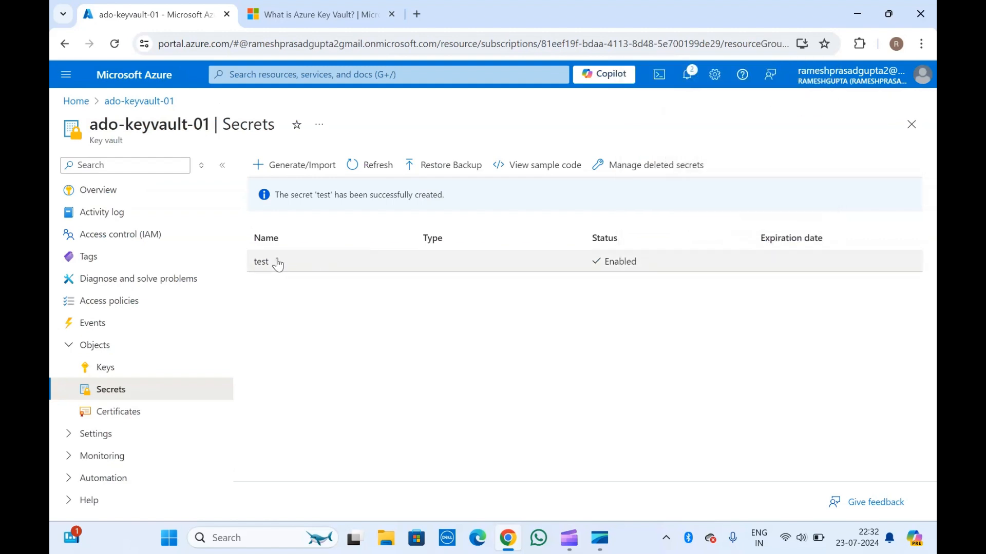
Start creating a certificate in the vault, view the Import method and its file selection, and set the creation method back to Generate
{"action": "left_click", "coordinate": [117, 412]}
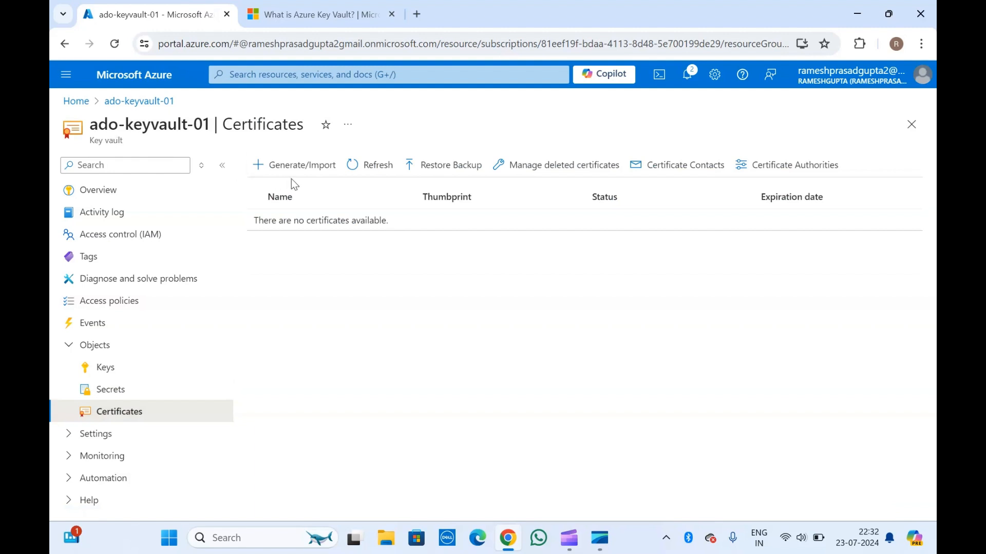
{"action": "left_click", "coordinate": [287, 166]}
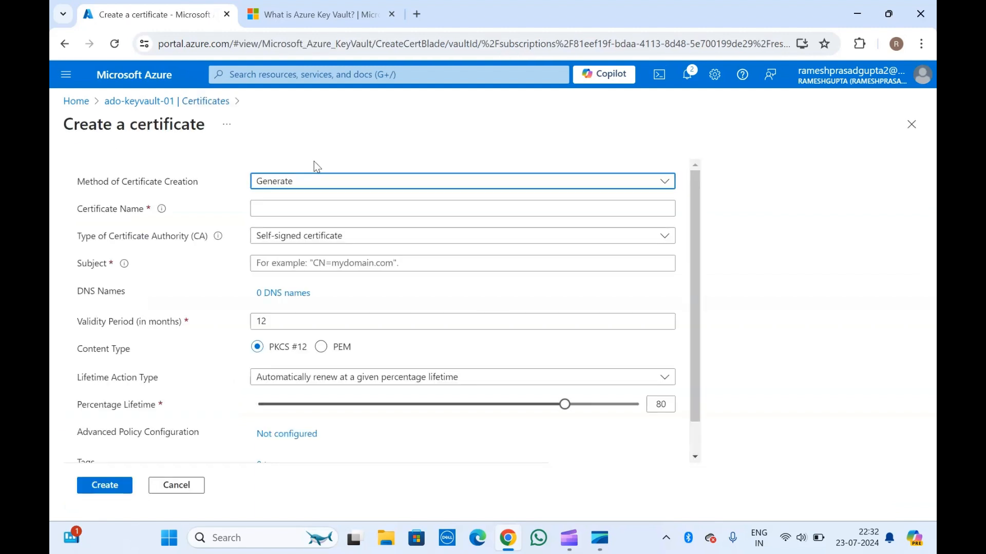
{"action": "left_click", "coordinate": [179, 101]}
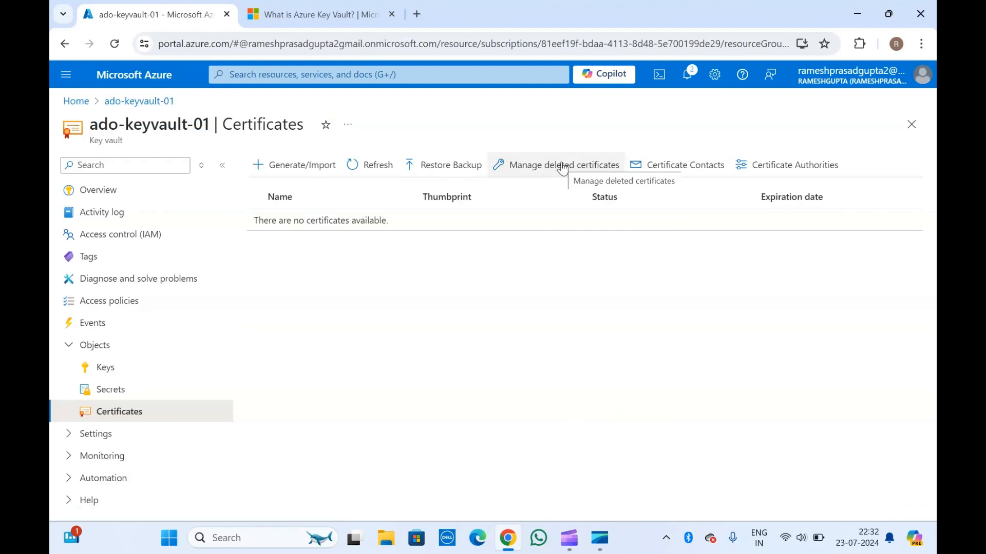
{"action": "left_click", "coordinate": [310, 167]}
{"action": "left_click", "coordinate": [172, 172]}
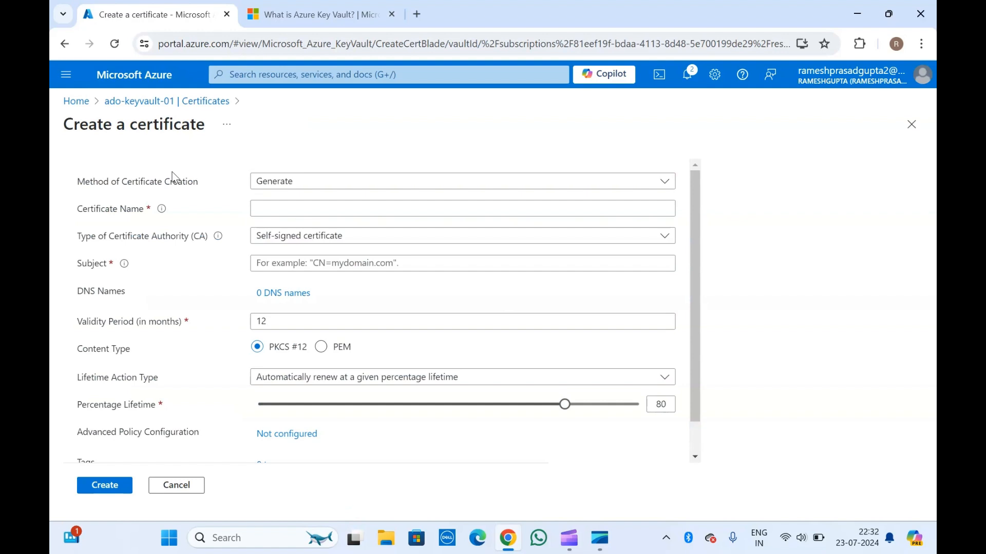
{"action": "left_click", "coordinate": [279, 186]}
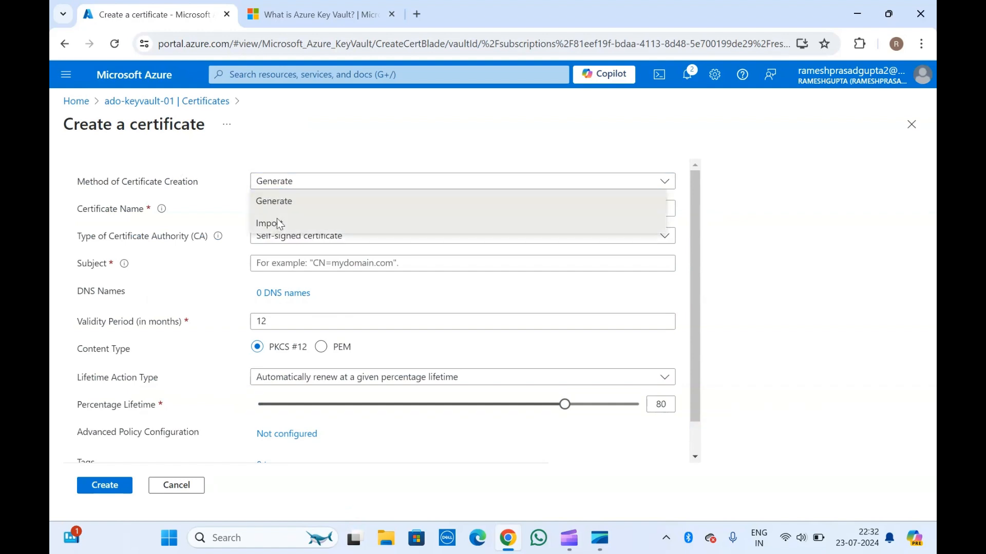
{"action": "left_click", "coordinate": [278, 224]}
{"action": "left_click", "coordinate": [284, 207]}
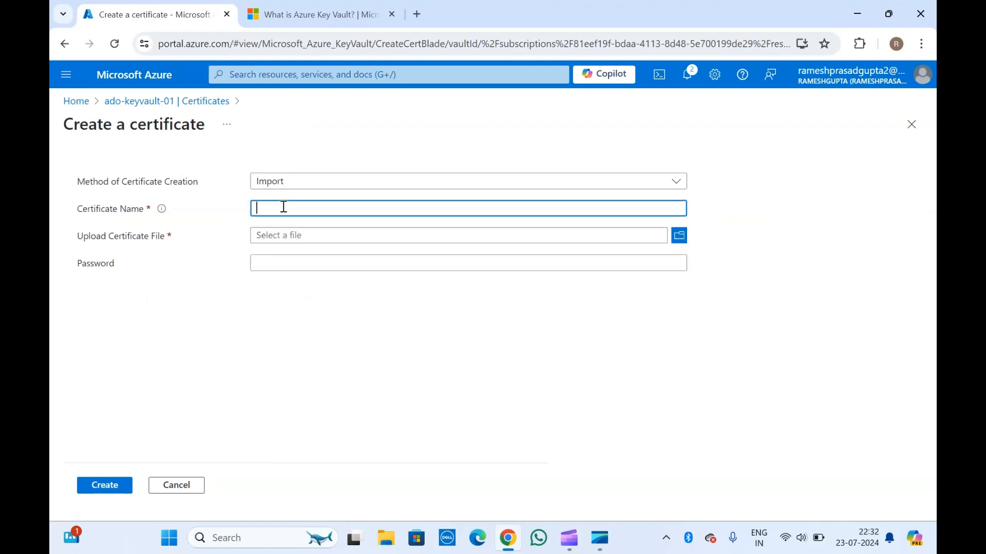
{"action": "left_click", "coordinate": [675, 237]}
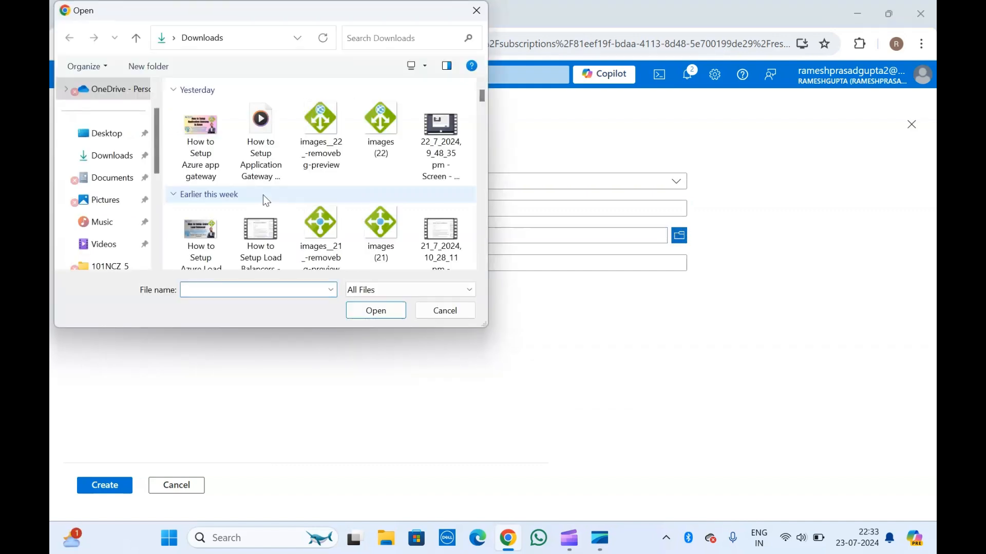
{"action": "left_click", "coordinate": [479, 10]}
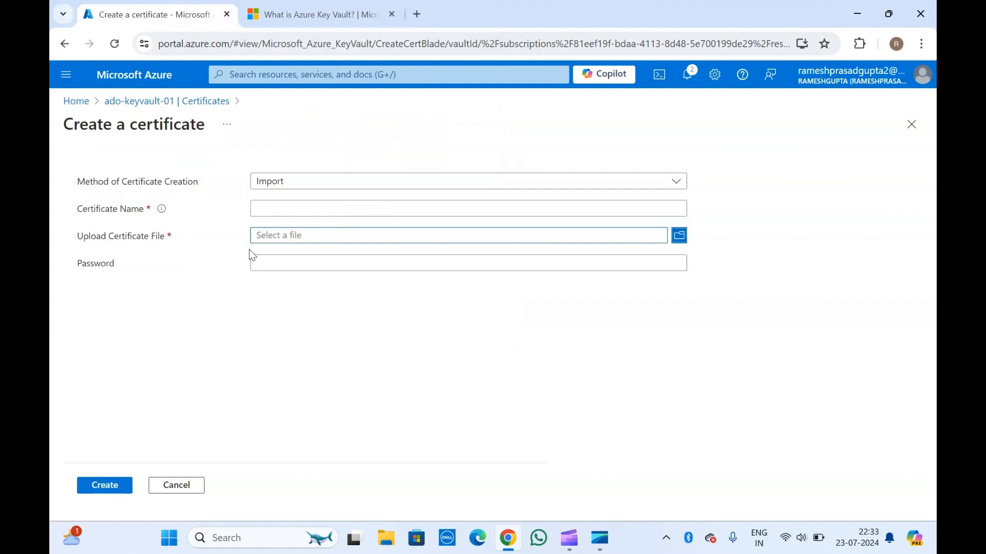
{"action": "left_click", "coordinate": [296, 184]}
{"action": "left_click", "coordinate": [294, 205]}
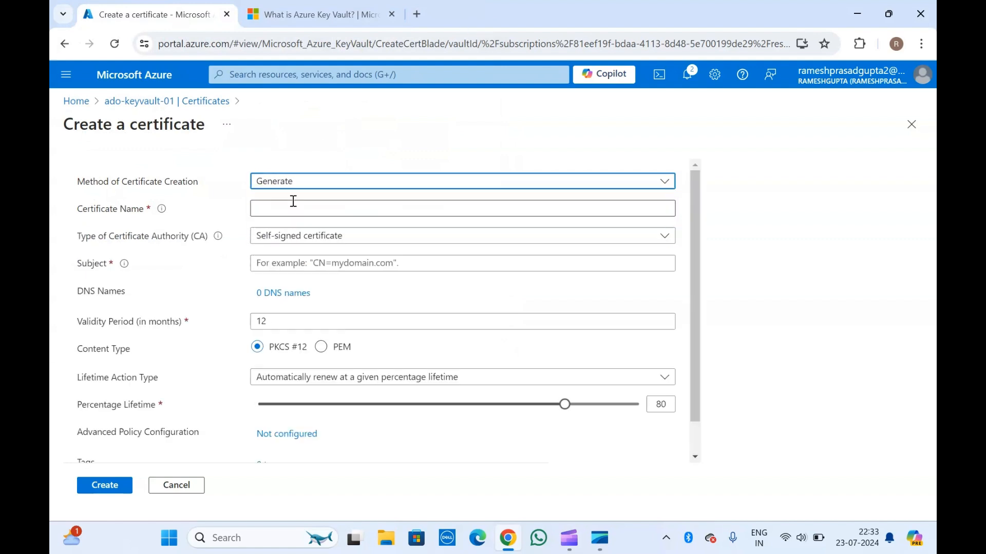
Name the certificate test, try the non-integrated CA type, switch back to self-signed, and discard the unsaved certificate
{"action": "left_click", "coordinate": [283, 210]}
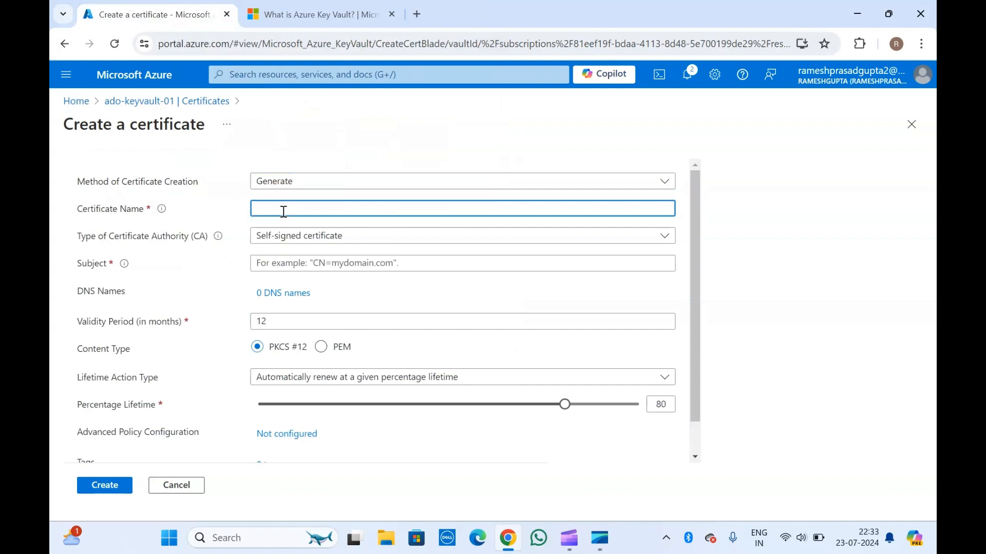
{"action": "type", "text": "test"}
{"action": "left_click", "coordinate": [311, 263]}
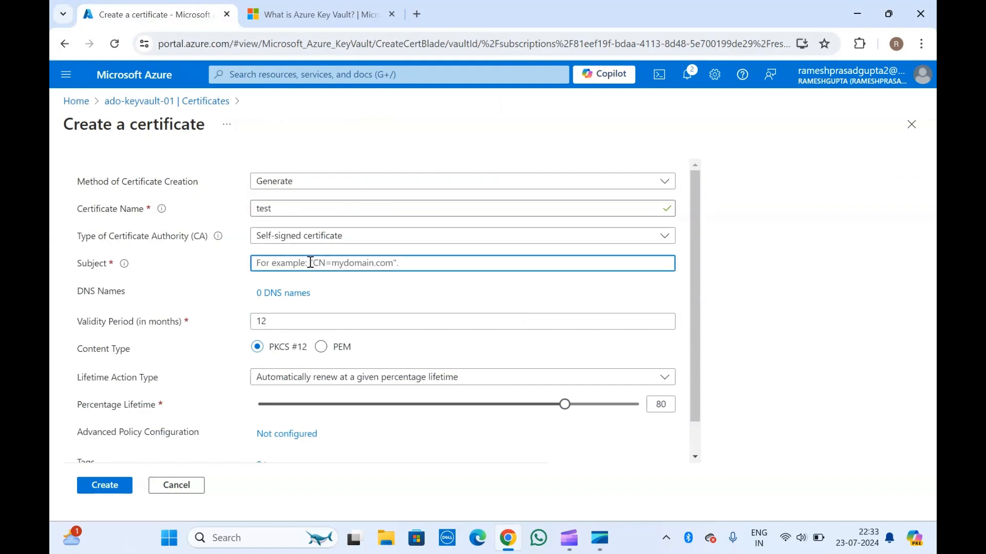
{"action": "scroll", "coordinate": [310, 263], "scroll_direction": "down", "scroll_amount": 1}
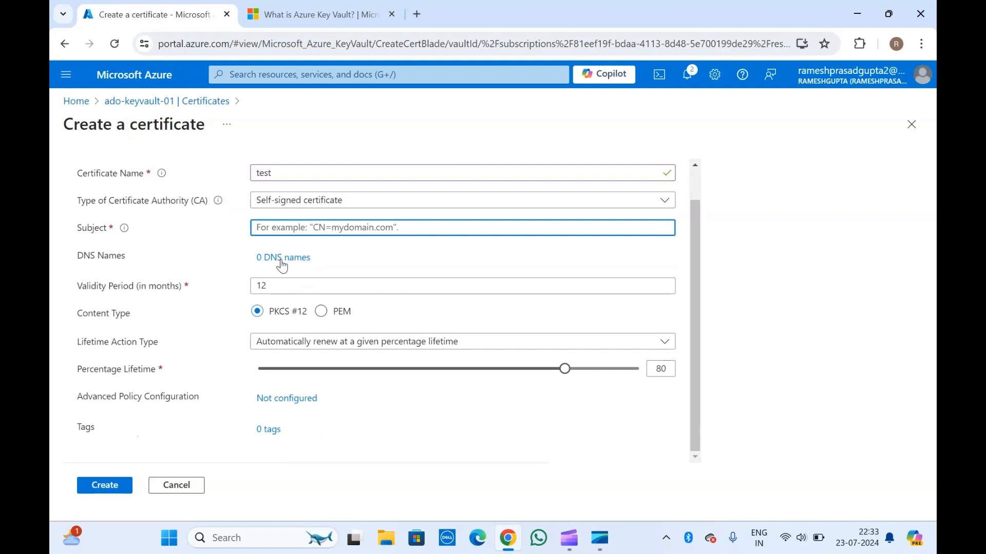
{"action": "left_click", "coordinate": [317, 204]}
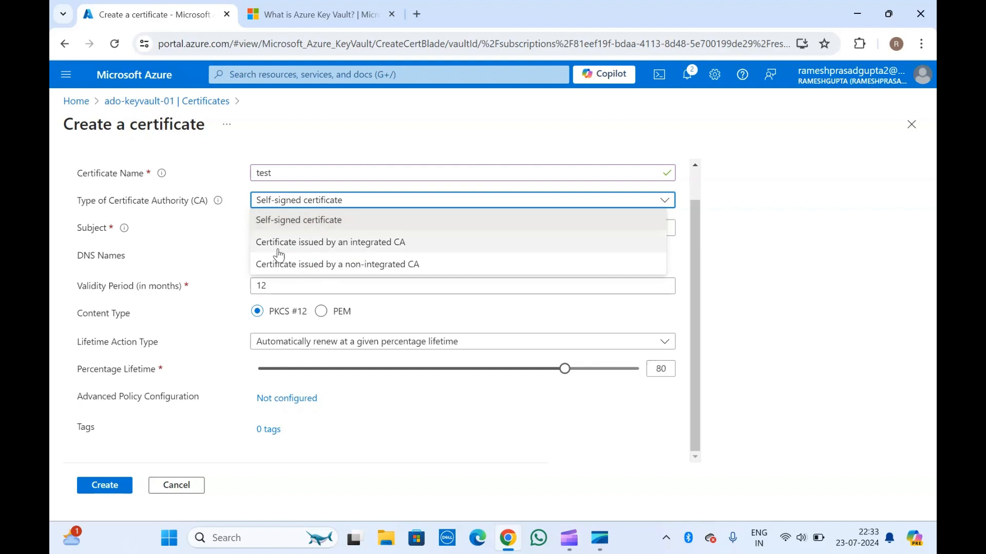
{"action": "left_click", "coordinate": [333, 272]}
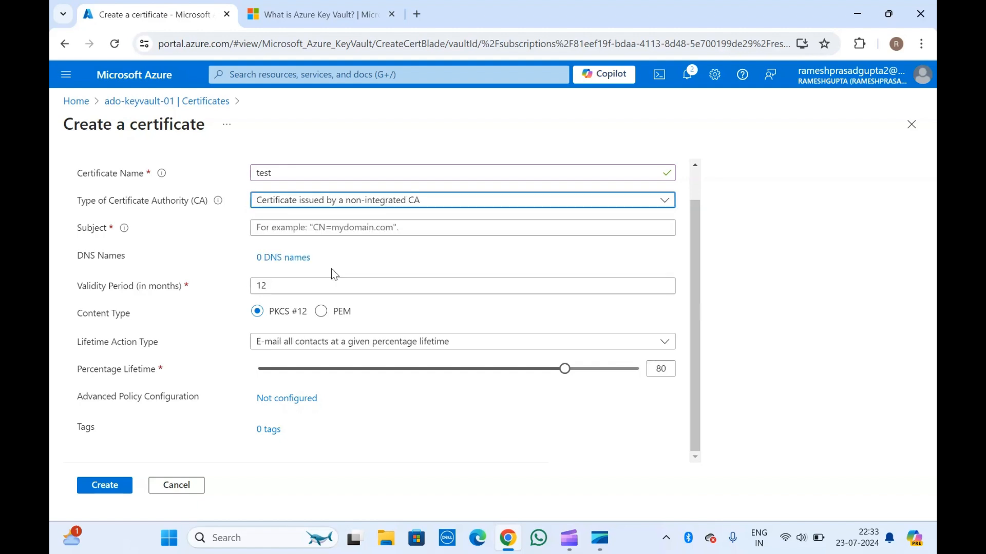
{"action": "left_click", "coordinate": [297, 205]}
{"action": "left_click", "coordinate": [299, 217]}
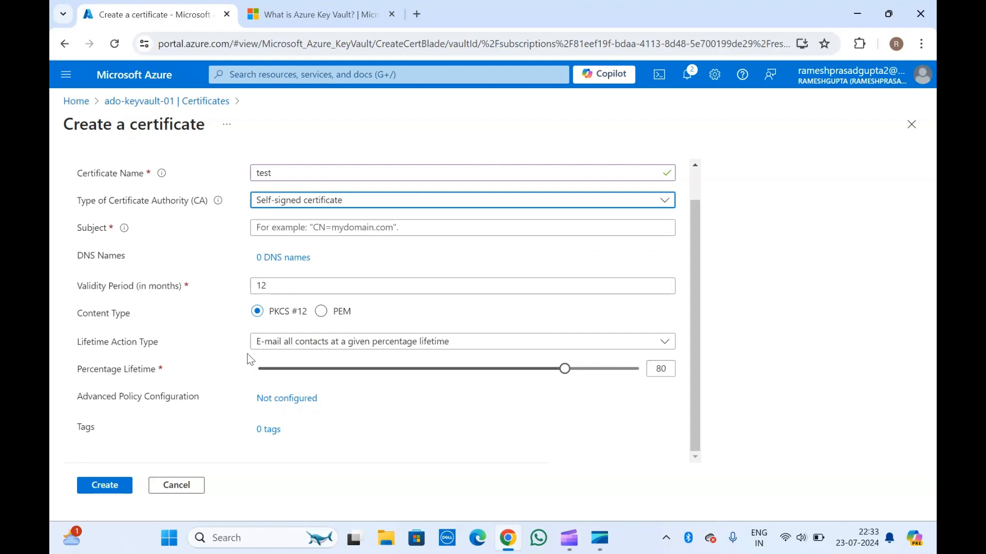
{"action": "scroll", "coordinate": [249, 359], "scroll_direction": "up", "scroll_amount": 1}
{"action": "left_click", "coordinate": [189, 105]}
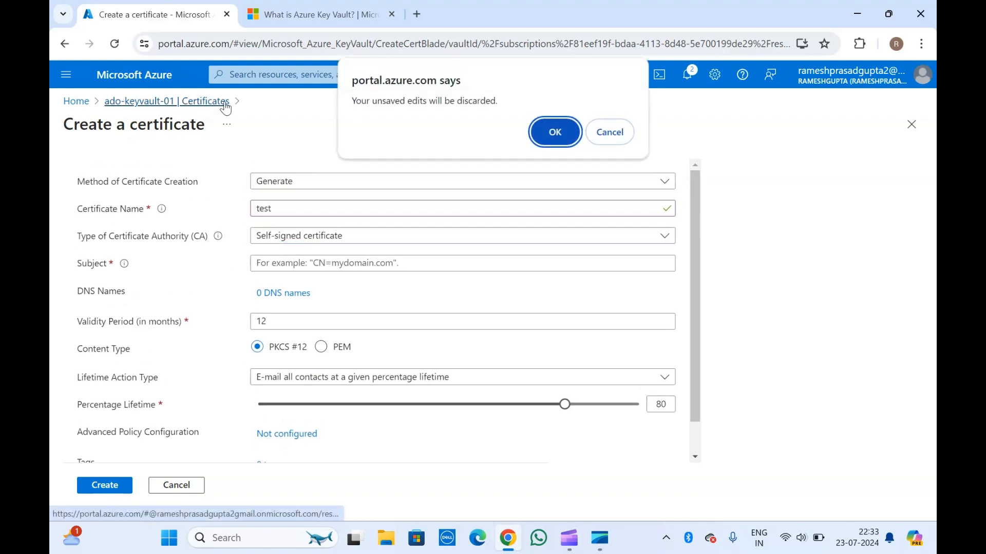
{"action": "left_click", "coordinate": [556, 132]}
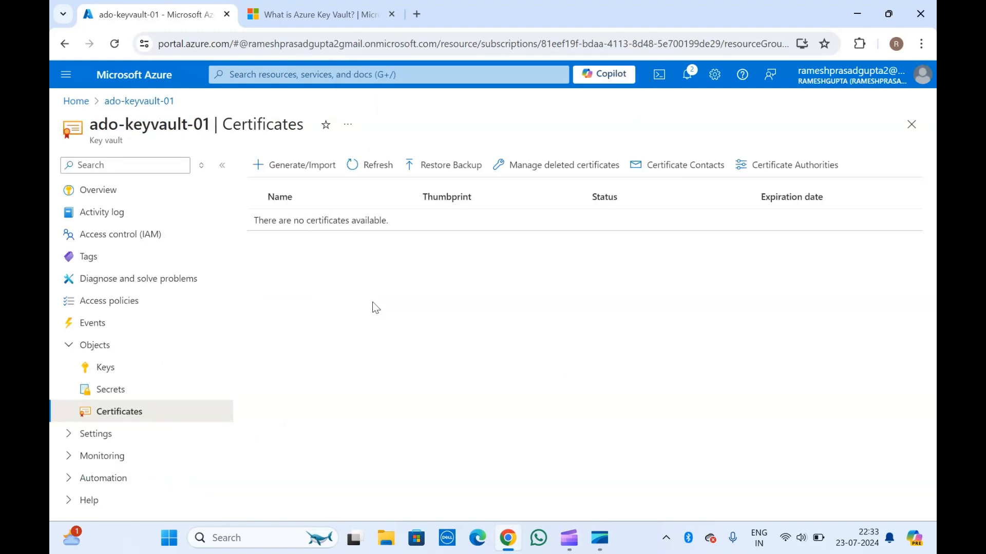
Examine the vault's access configuration, including the permission model and the resource access options
{"action": "left_click", "coordinate": [75, 440]}
{"action": "scroll", "coordinate": [72, 443], "scroll_direction": "down", "scroll_amount": 2}
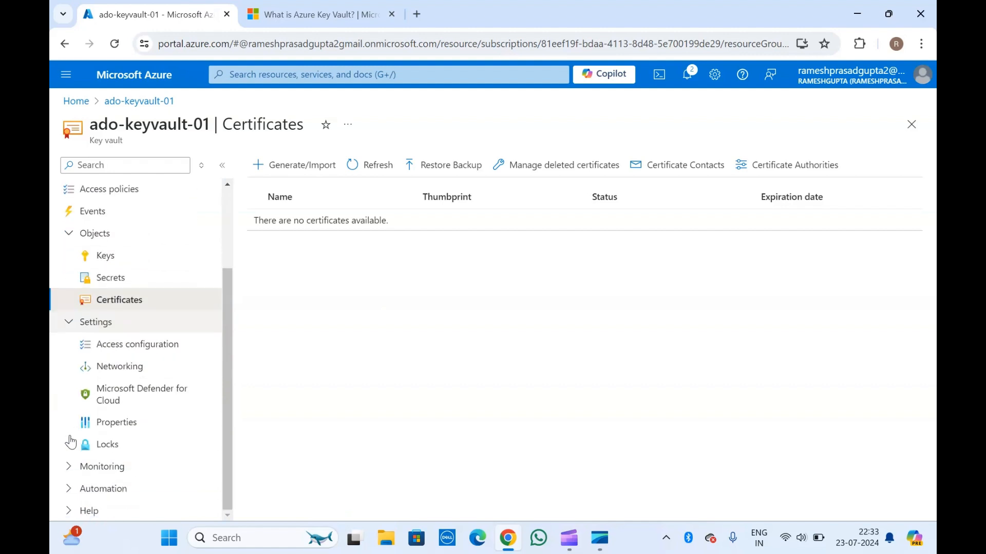
{"action": "left_click", "coordinate": [131, 348]}
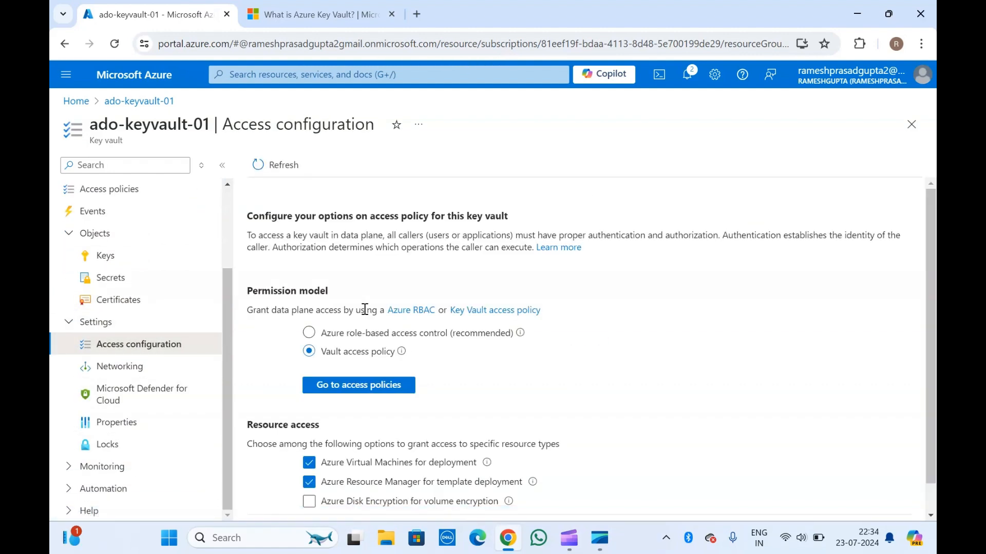
{"action": "scroll", "coordinate": [364, 309], "scroll_direction": "down", "scroll_amount": 1}
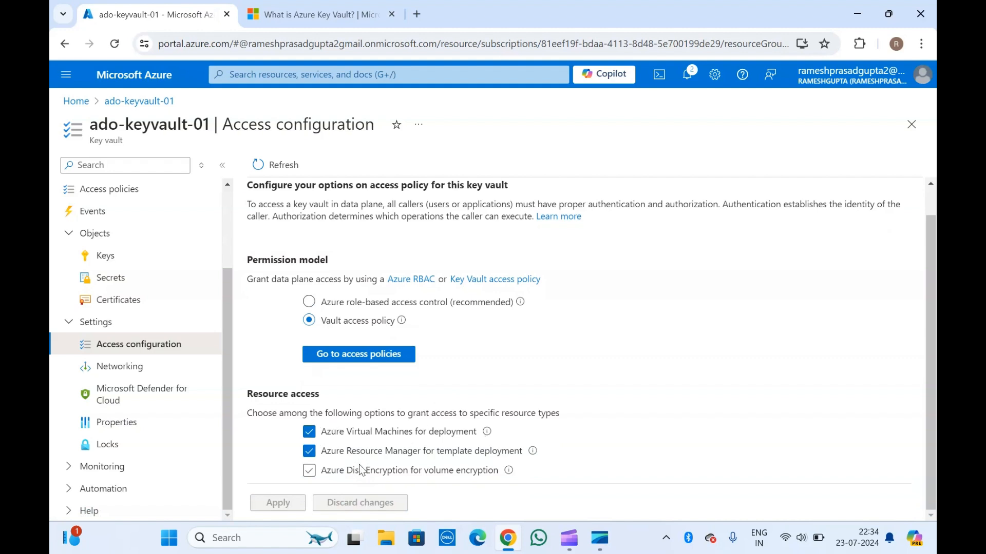
Examine the vault's networking options for specific networks, disabled public access and private endpoints, and leave for its properties without applying changes
{"action": "left_click", "coordinate": [143, 370]}
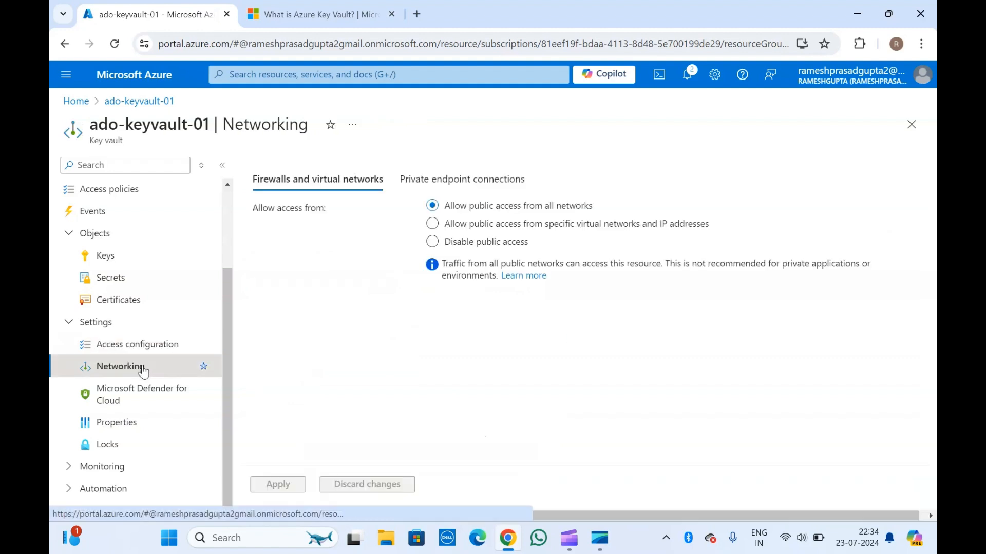
{"action": "left_click", "coordinate": [432, 224]}
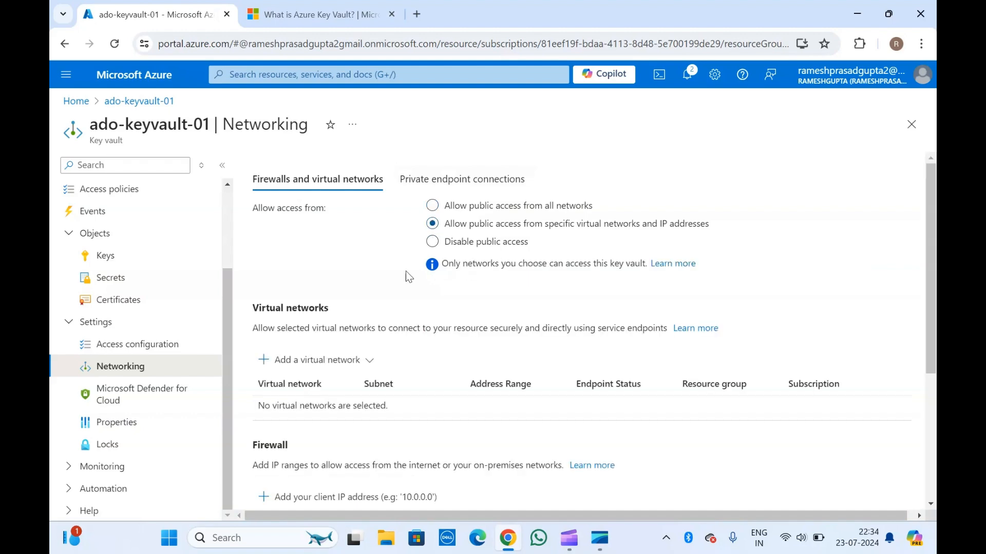
{"action": "scroll", "coordinate": [341, 425], "scroll_direction": "down", "scroll_amount": 4}
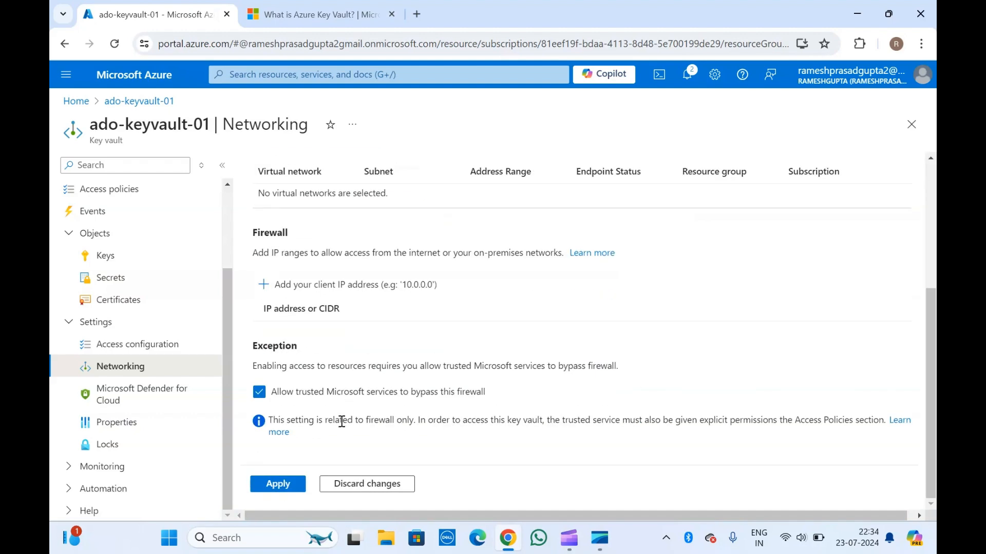
{"action": "scroll", "coordinate": [341, 421], "scroll_direction": "up", "scroll_amount": 4}
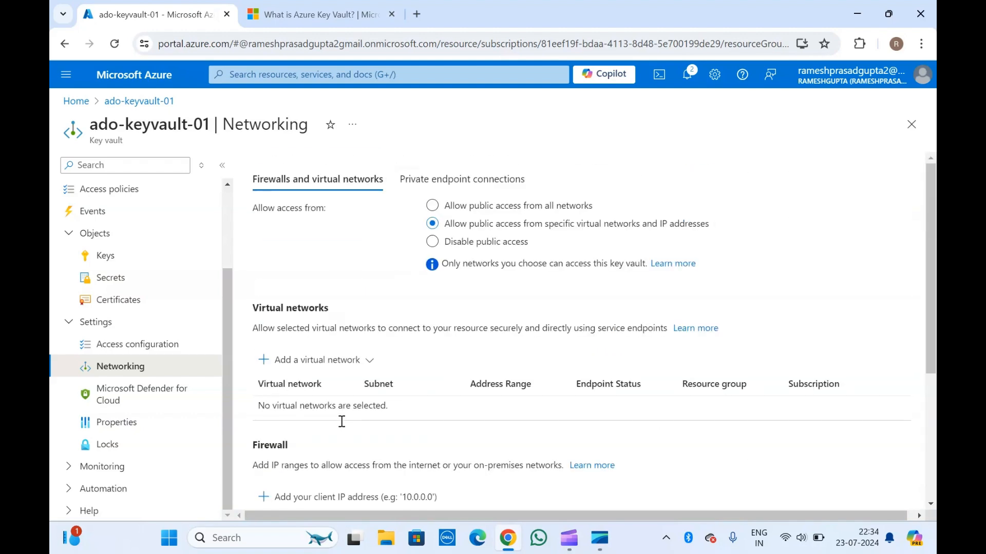
{"action": "left_click", "coordinate": [432, 242]}
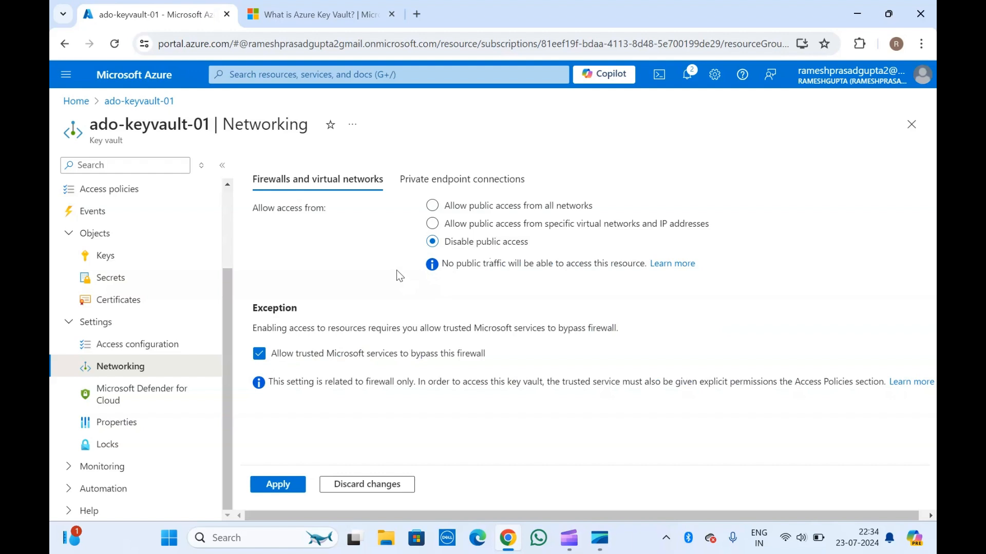
{"action": "left_click", "coordinate": [454, 179]}
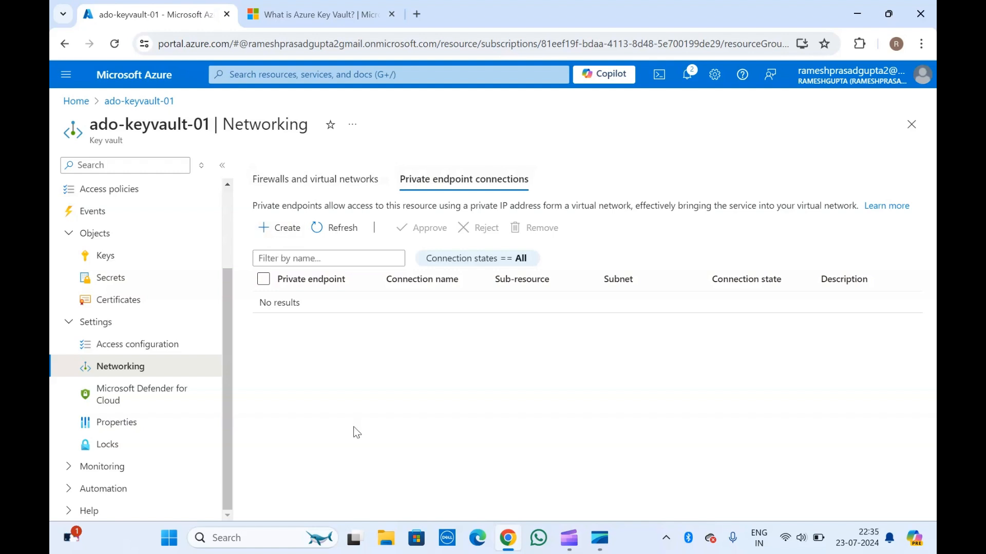
{"action": "left_click", "coordinate": [138, 432]}
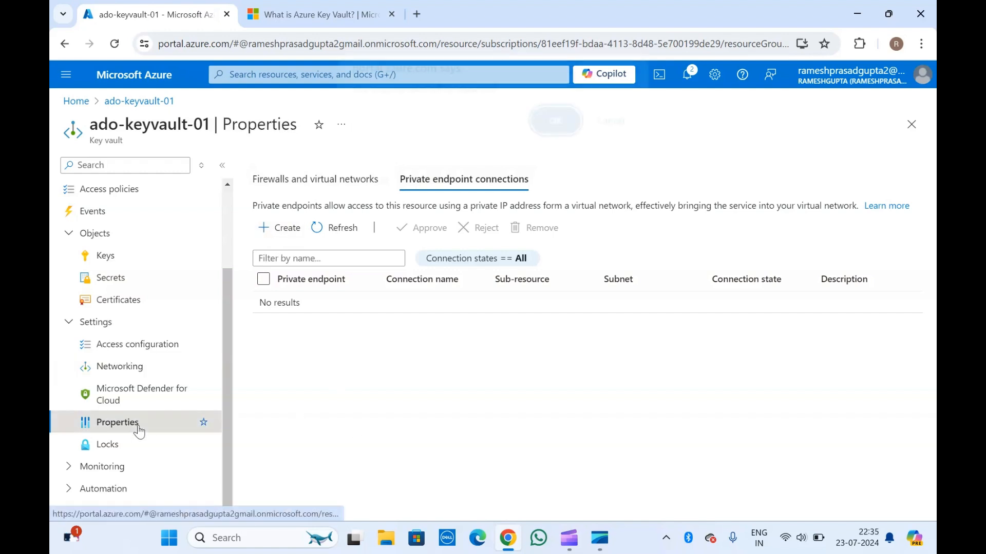
Confirm leaving the networking page, view the vault's properties, and look through its Alerts, Metrics and Logs monitoring pages
{"action": "left_click", "coordinate": [551, 135]}
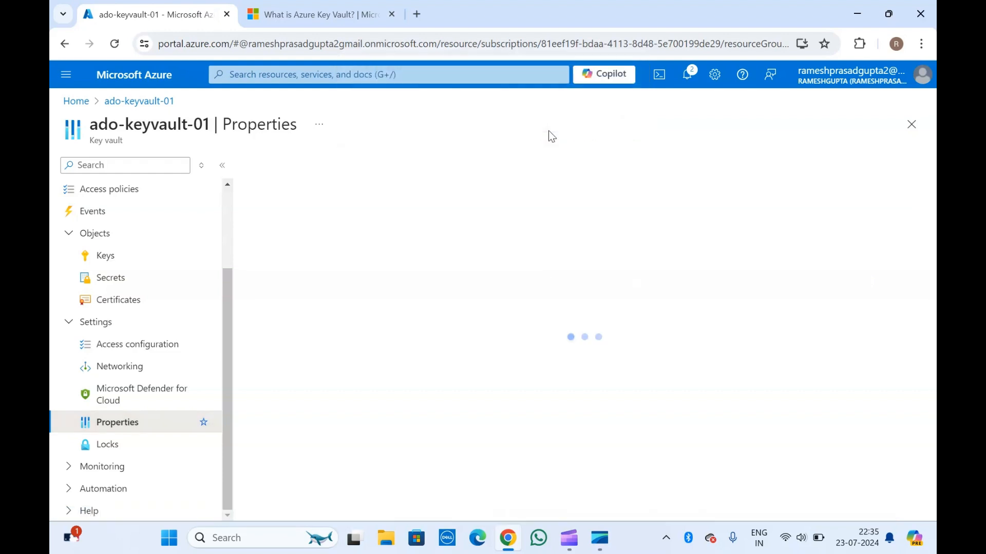
{"action": "left_click", "coordinate": [69, 467]}
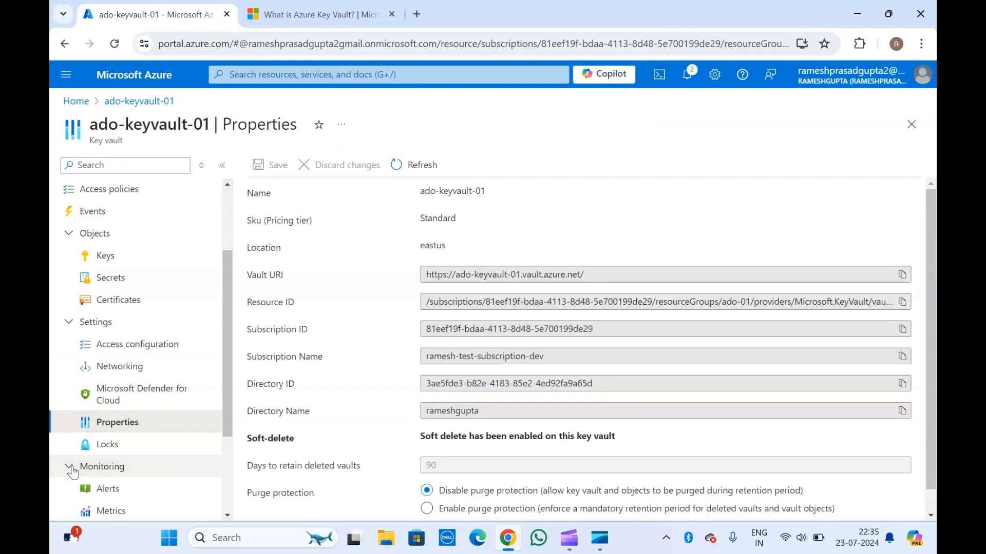
{"action": "scroll", "coordinate": [73, 472], "scroll_direction": "down", "scroll_amount": 3}
{"action": "left_click", "coordinate": [112, 354]}
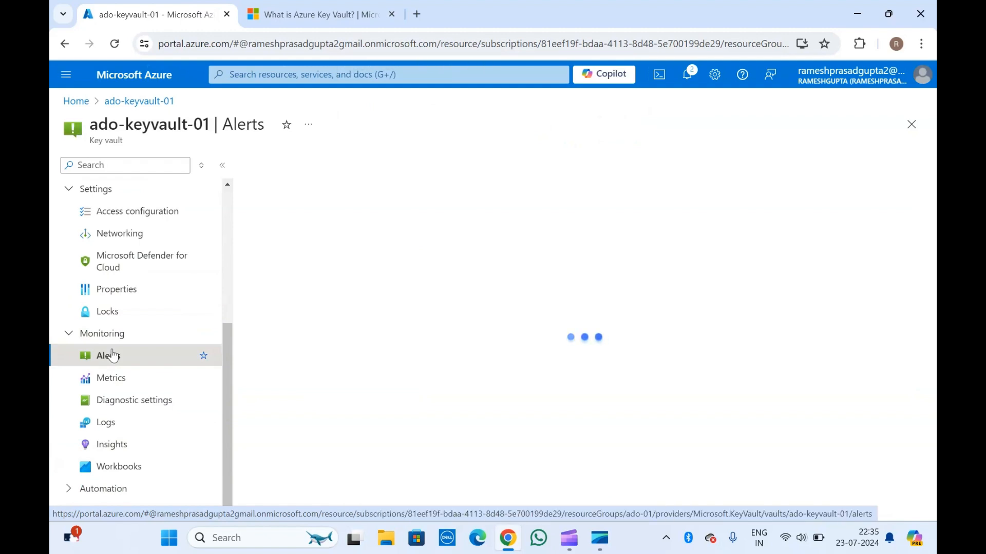
{"action": "left_click", "coordinate": [114, 378]}
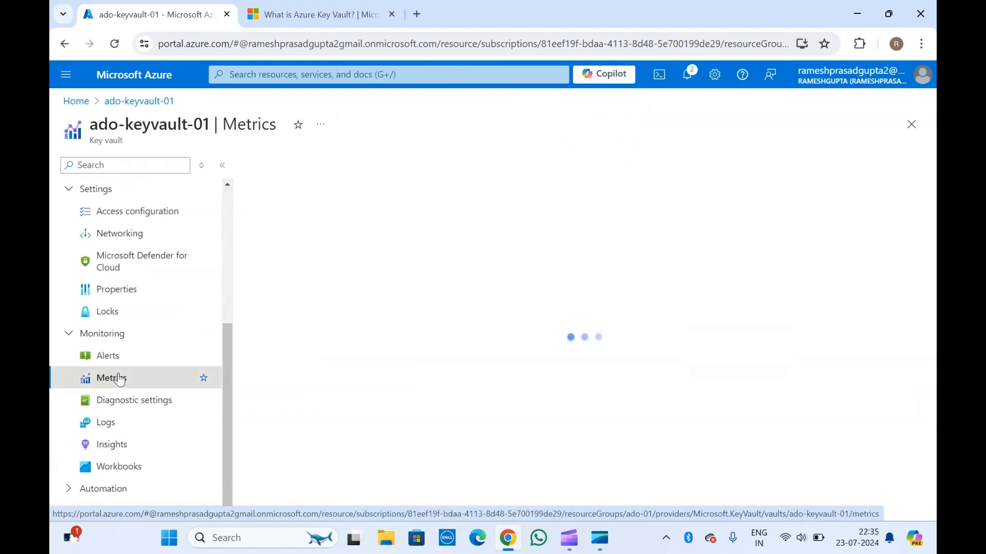
{"action": "left_click", "coordinate": [116, 421]}
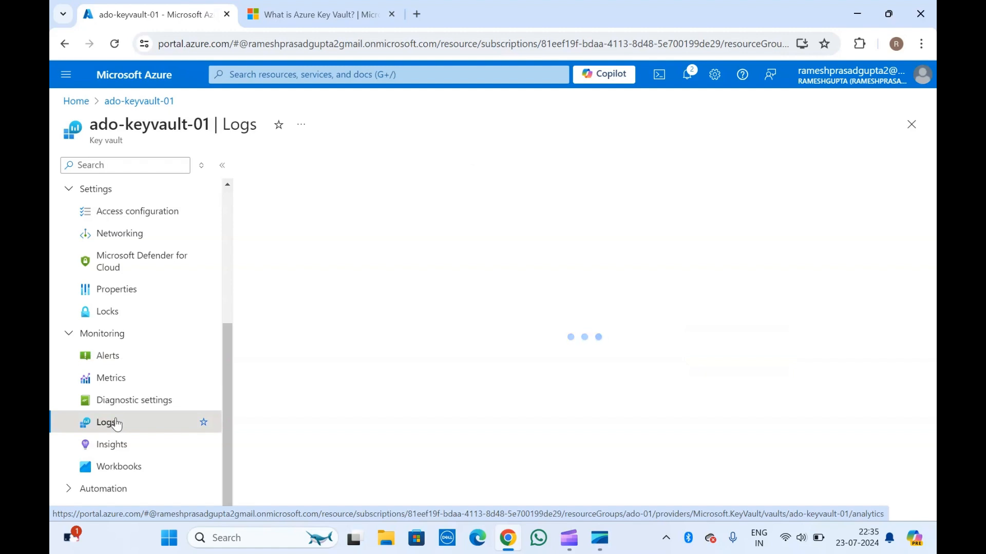
View the vault's automation options and its Export template page
{"action": "left_click", "coordinate": [69, 491]}
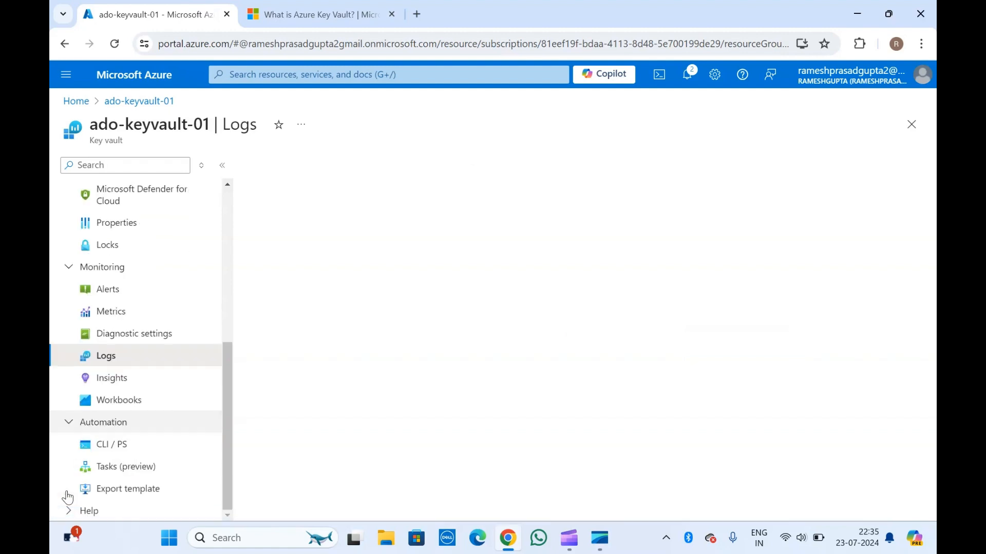
{"action": "left_click", "coordinate": [129, 489]}
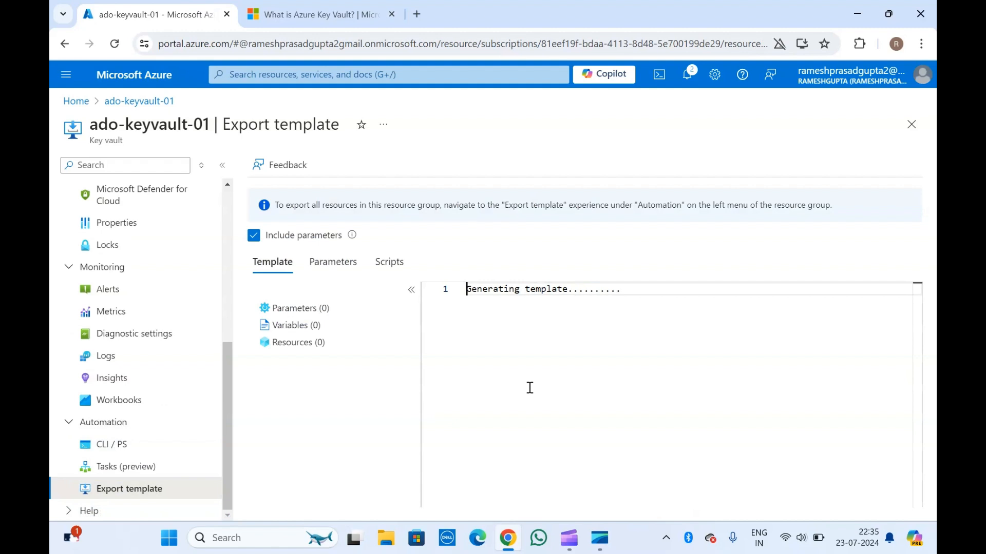
Review the vault's overview and its networking page with the firewall and virtual network access options
{"action": "scroll", "coordinate": [164, 418], "scroll_direction": "up", "scroll_amount": 6}
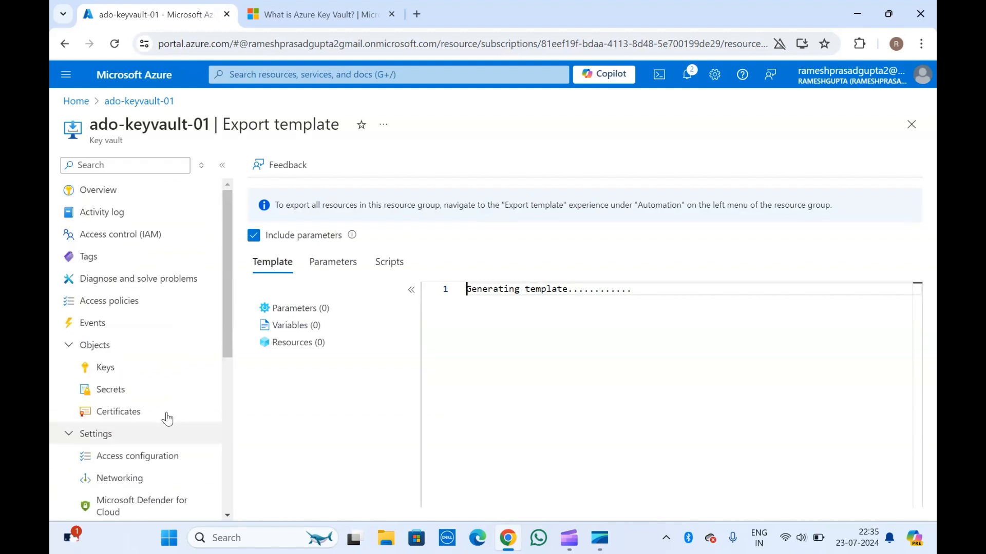
{"action": "left_click", "coordinate": [129, 193]}
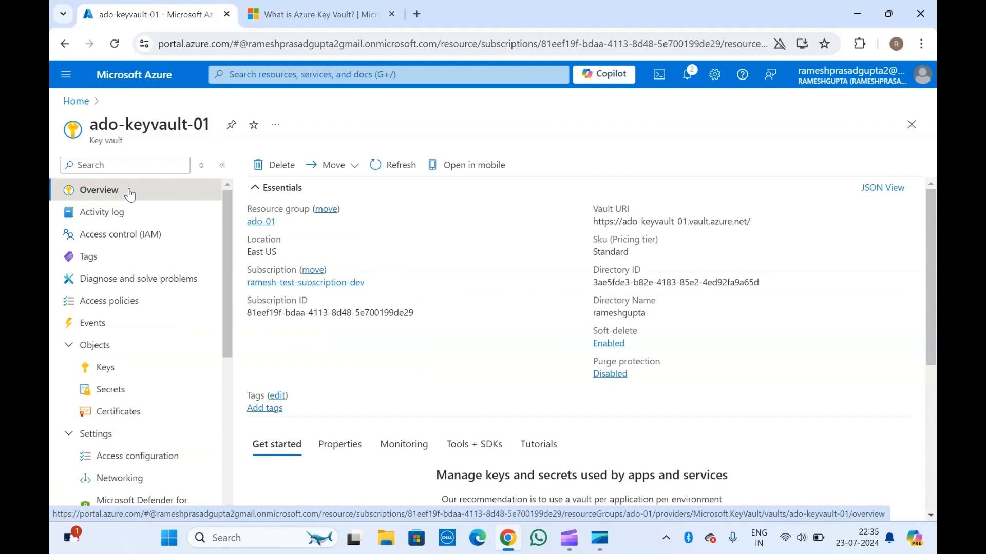
{"action": "scroll", "coordinate": [137, 363], "scroll_direction": "down", "scroll_amount": 2}
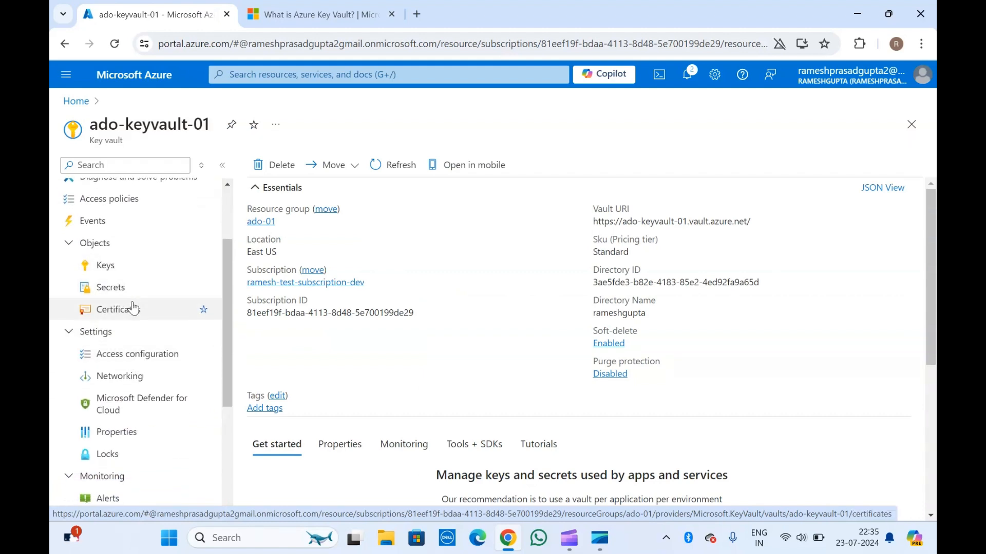
{"action": "left_click", "coordinate": [137, 378]}
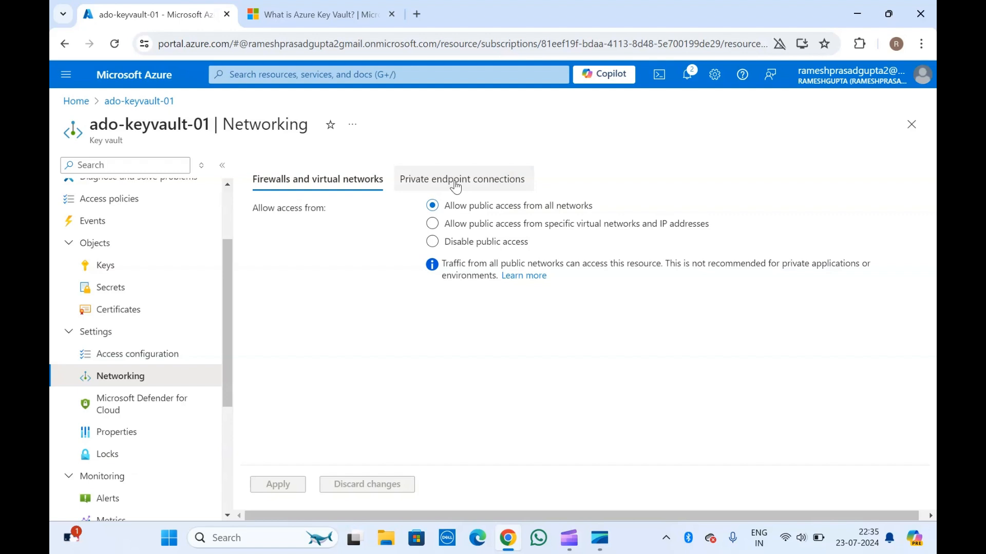
{"action": "scroll", "coordinate": [188, 419], "scroll_direction": "up", "scroll_amount": 2}
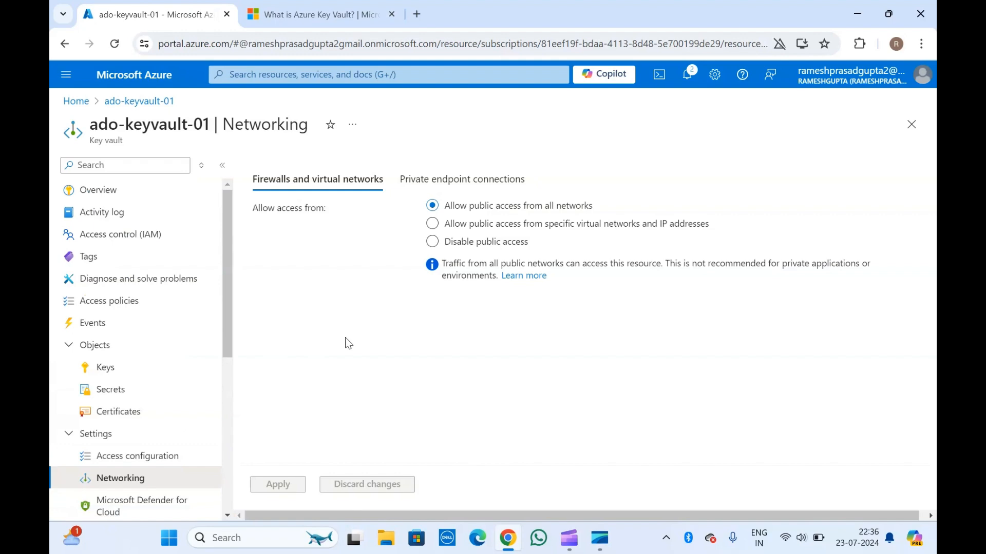
{"action": "left_click", "coordinate": [567, 539]}
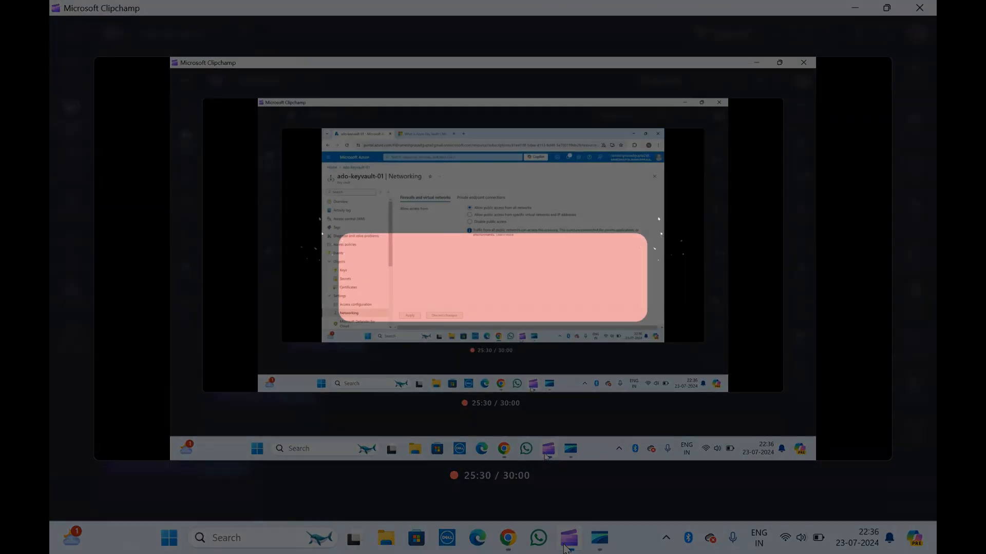